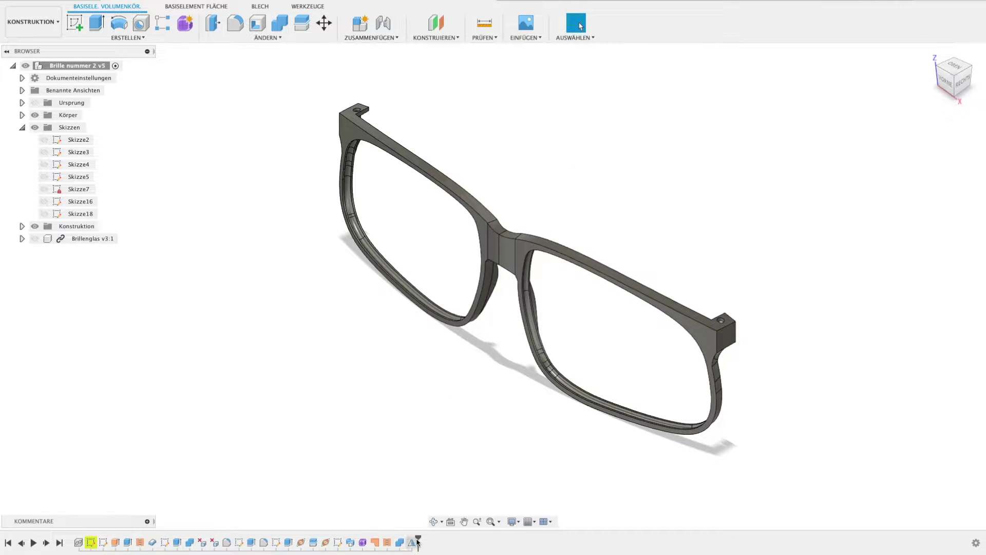
# - Roll the timeline back before Spiegeln1 and switch to the straight left (LINKS) view
pyautogui.moveTo(418, 541); pyautogui.dragTo(406, 538)
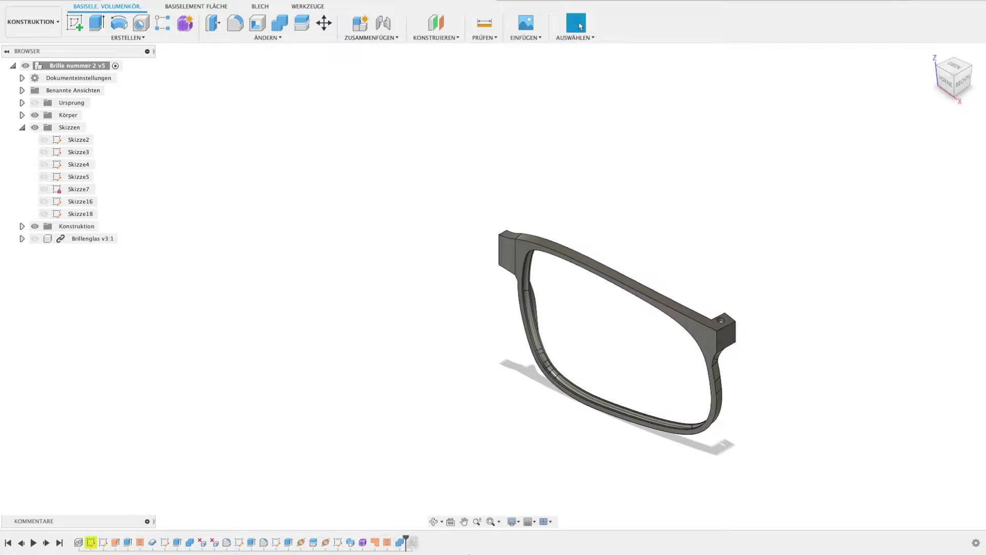
pyautogui.click(943, 78)
pyautogui.click(942, 78)
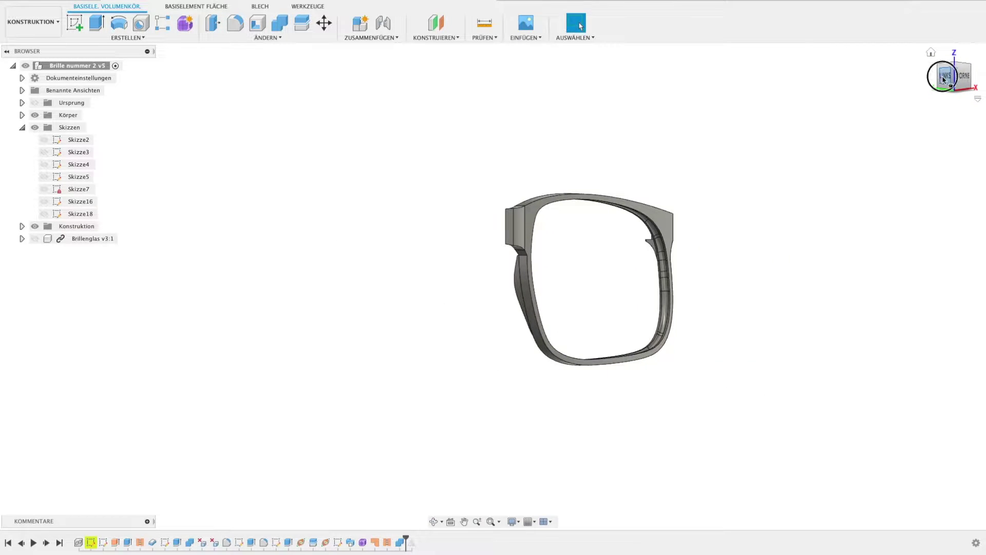
# - Zoom in on the hinge block and select its top edge, which reads 5.00 mm
pyautogui.scroll(2, 431, 262)
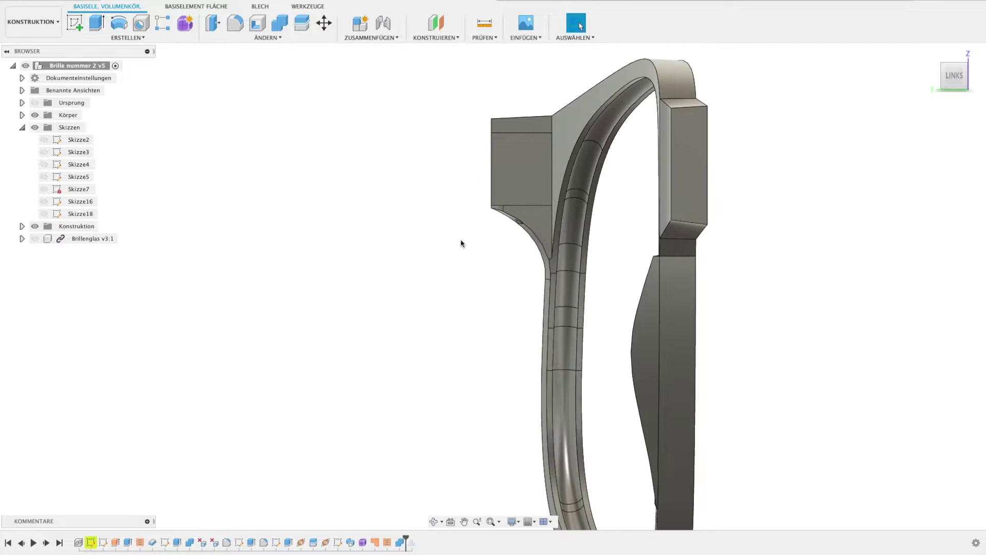
pyautogui.scroll(2, 463, 242)
pyautogui.scroll(1, 458, 175)
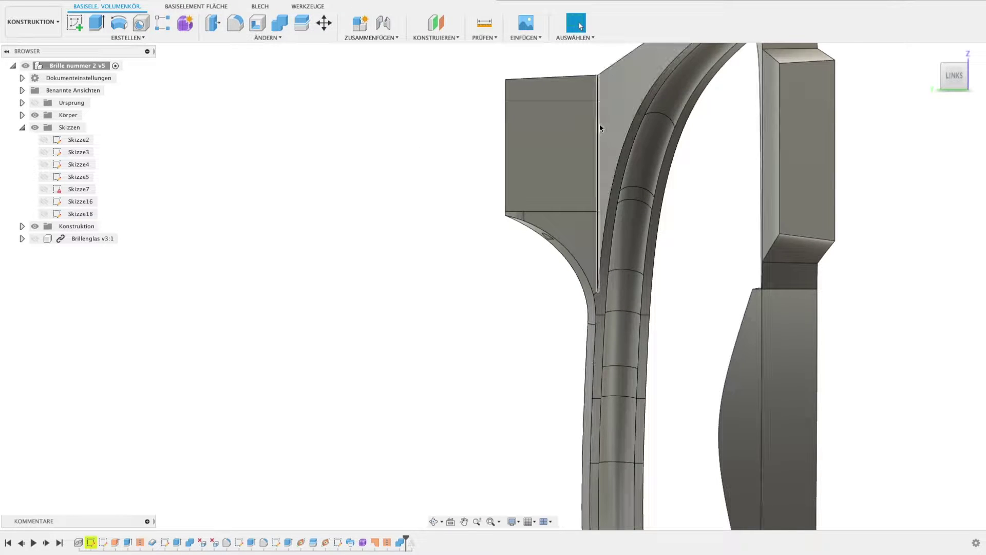
pyautogui.click(583, 100)
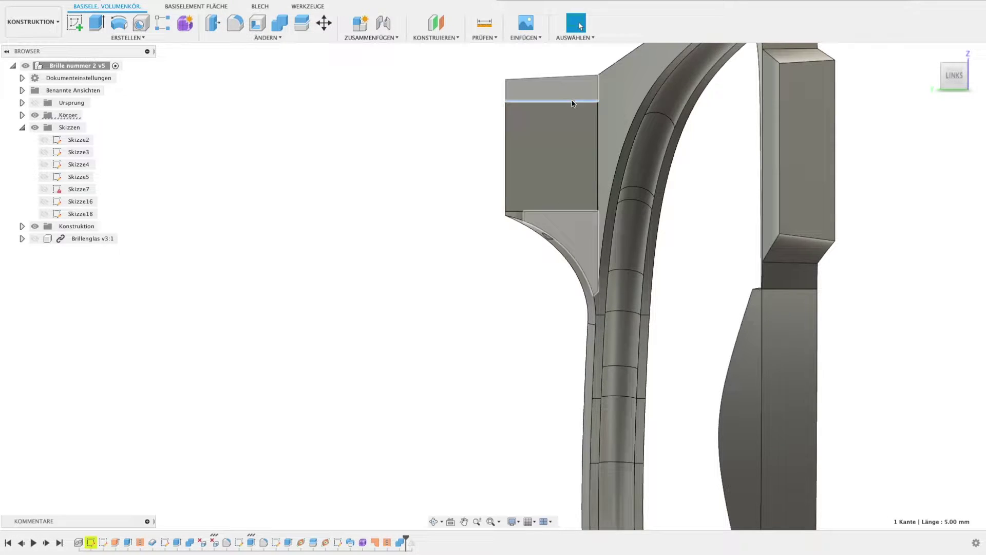
# - Confirm the hinge block's top and bottom edges are 6.00 mm apart, then view from behind (HINTEN)
pyautogui.keyDown('shift'); pyautogui.click(566, 212); pyautogui.keyUp('shift')
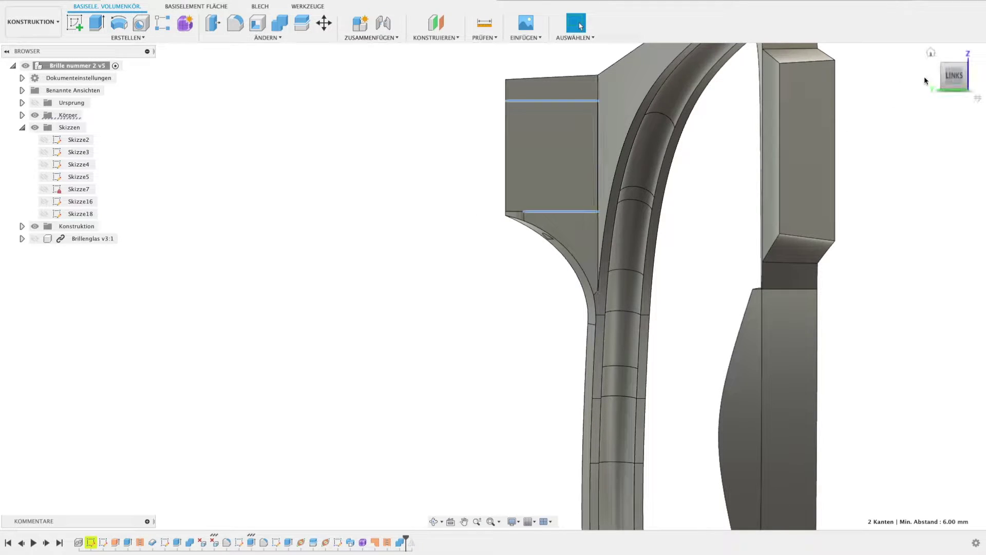
pyautogui.click(939, 80)
pyautogui.scroll(-3, 784, 171)
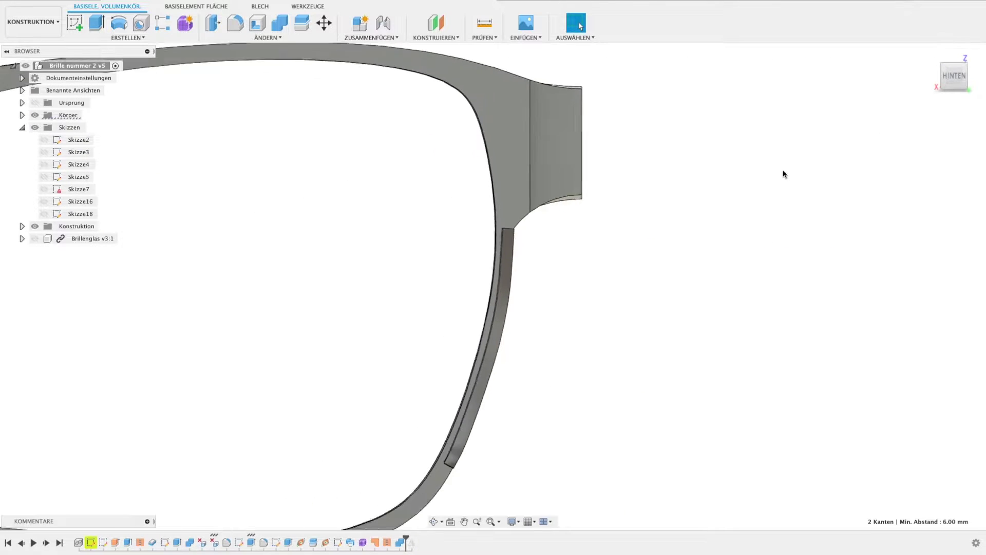
# - Zoom onto the hinge recess and measure its sides as about 5.831 mm apart
pyautogui.scroll(-3, 370, 227)
pyautogui.scroll(3, 214, 173)
pyautogui.scroll(4, 214, 173)
pyautogui.moveTo(214, 173); pyautogui.dragTo(533, 199)
pyautogui.press('Escape')
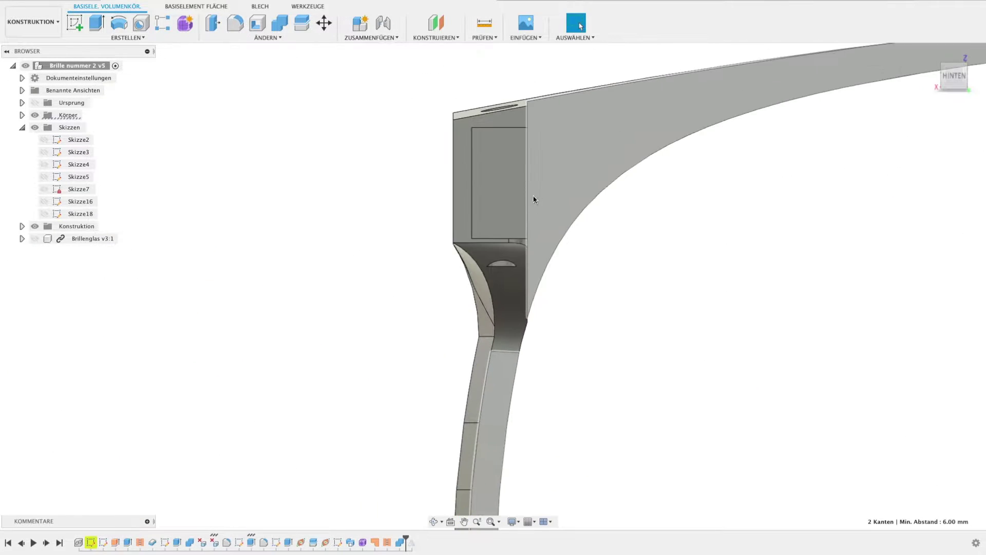
pyautogui.click(470, 171)
pyautogui.keyDown('shift'); pyautogui.click(527, 174); pyautogui.keyUp('shift')
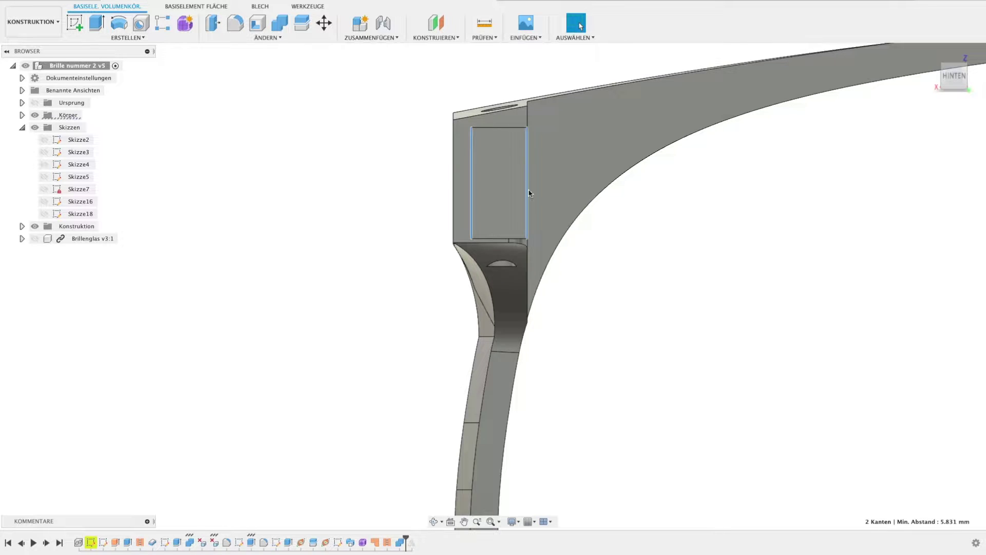
# - Measure the recess's top edge as 3.00 mm, then open sketch Skizze7 for editing
pyautogui.click(513, 129)
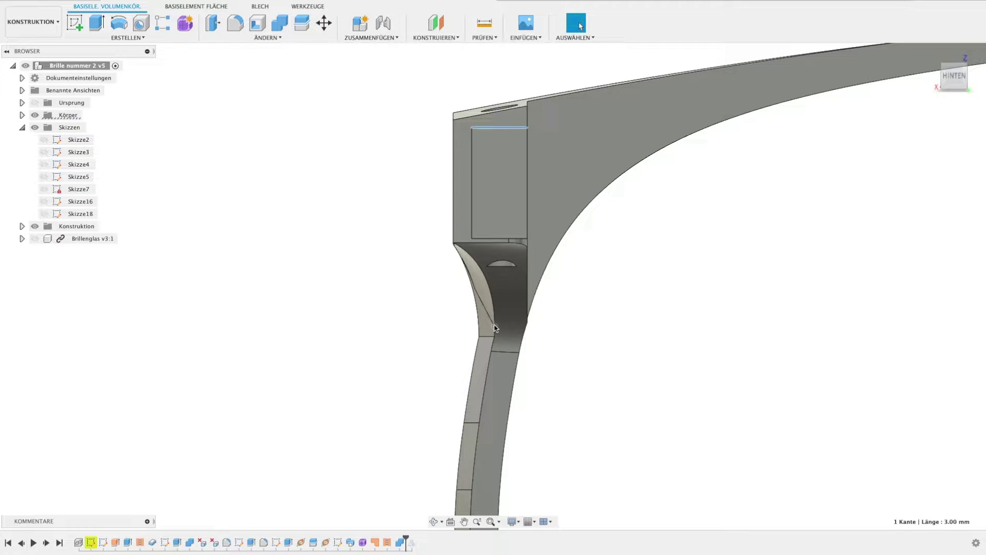
pyautogui.click(771, 315)
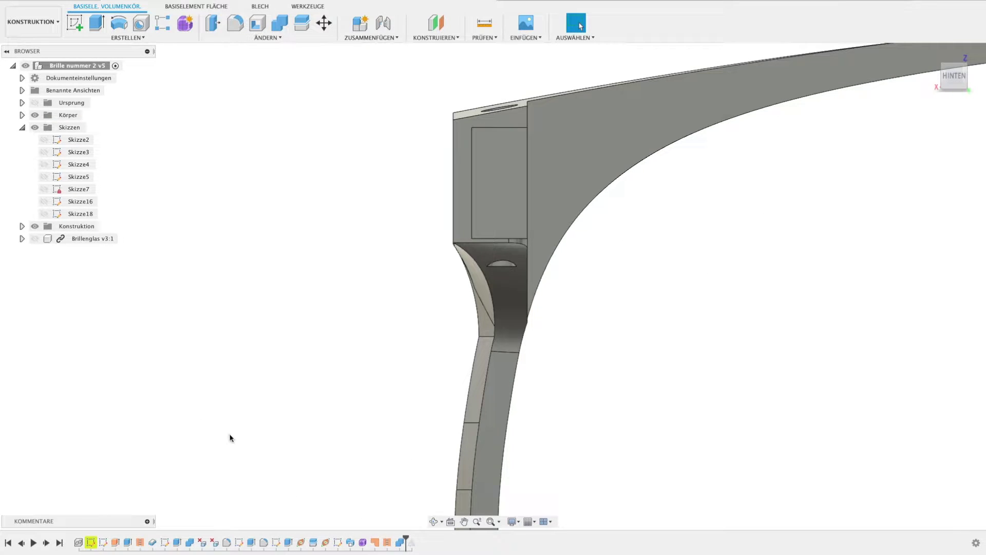
pyautogui.doubleClick(74, 189)
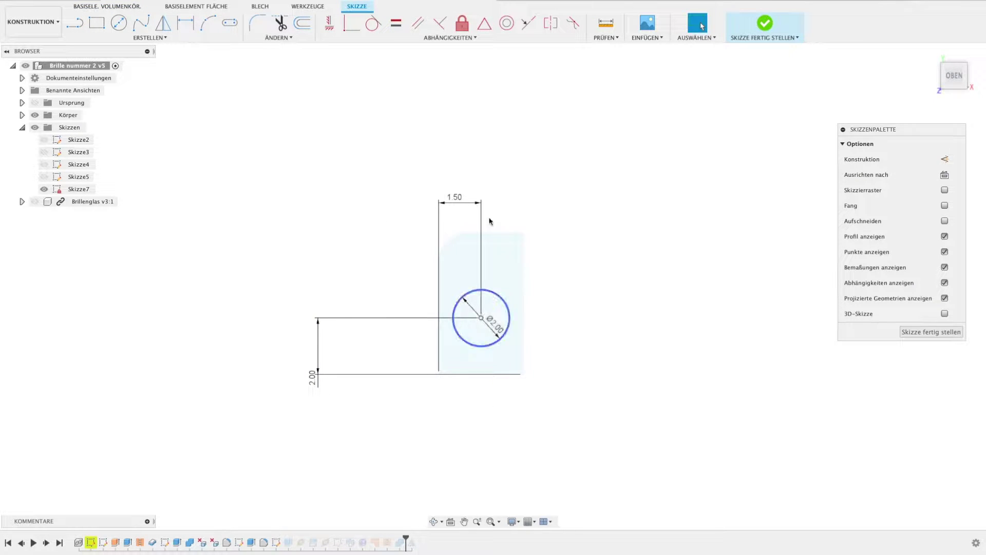
# - Check Skizze7's Ø2.00 circle against Körper5 by showing and hiding the body, then finish the sketch
pyautogui.click(22, 115)
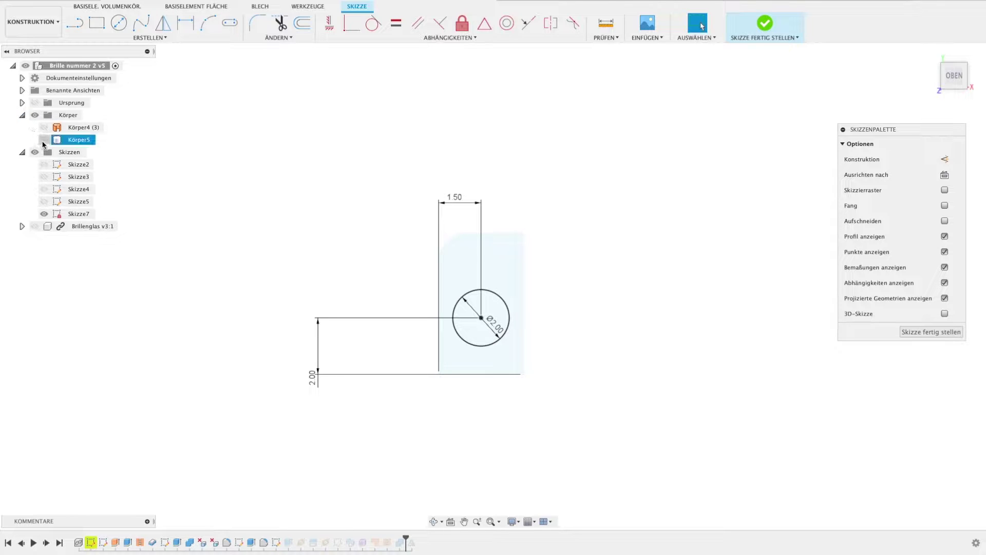
pyautogui.click(45, 140)
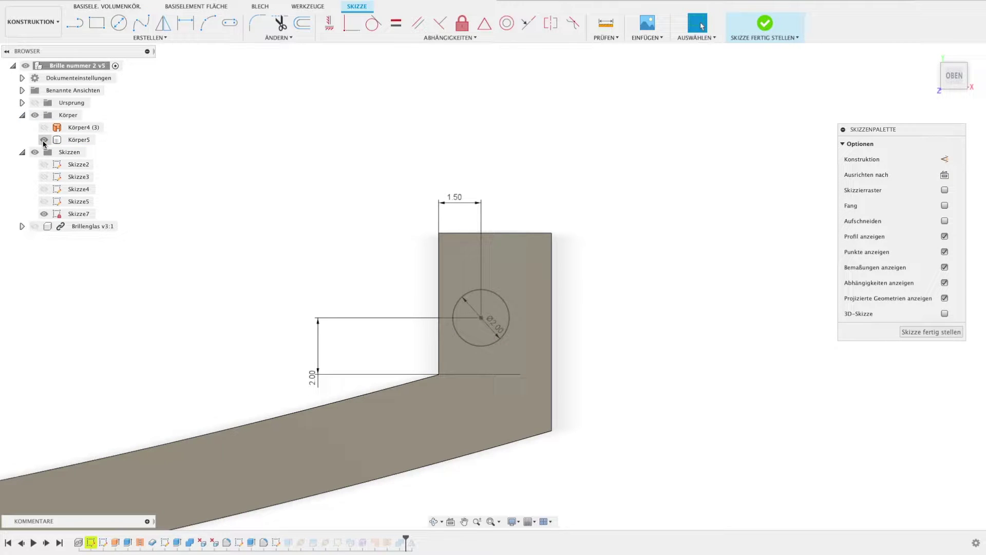
pyautogui.click(44, 140)
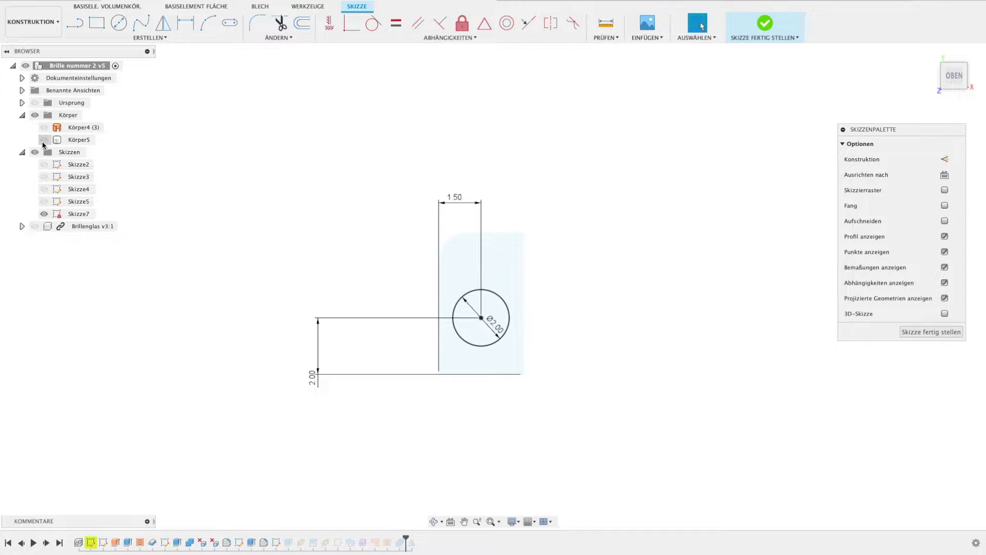
pyautogui.click(931, 332)
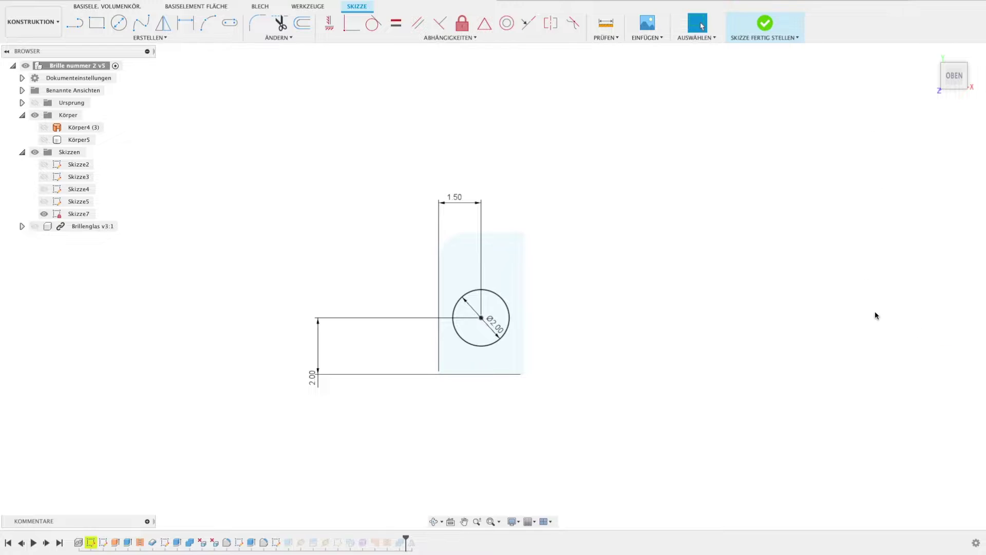
pyautogui.scroll(-2, 656, 260)
pyautogui.scroll(-4, 653, 258)
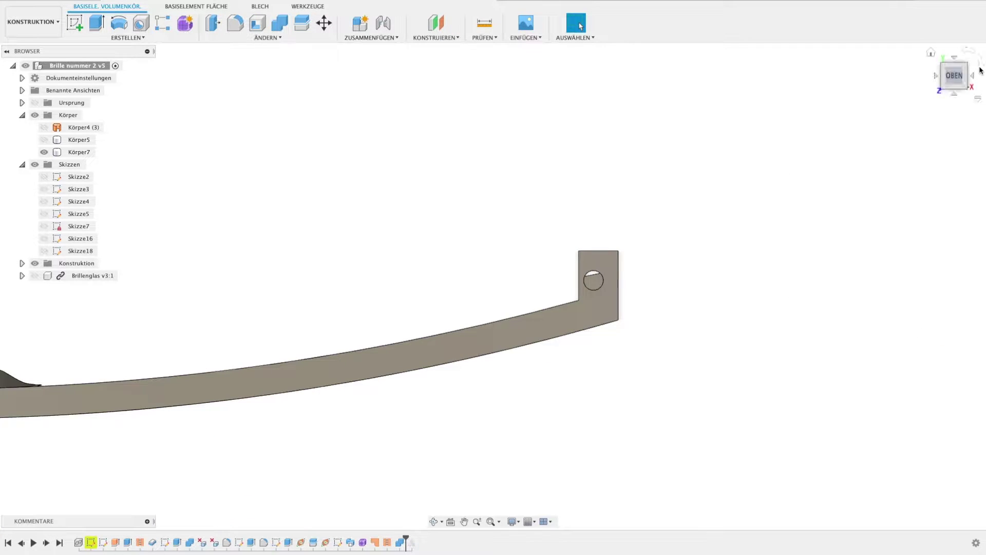
# - Review the half frame from the home view, briefly selecting Körper7, then start a new empty design
pyautogui.click(932, 52)
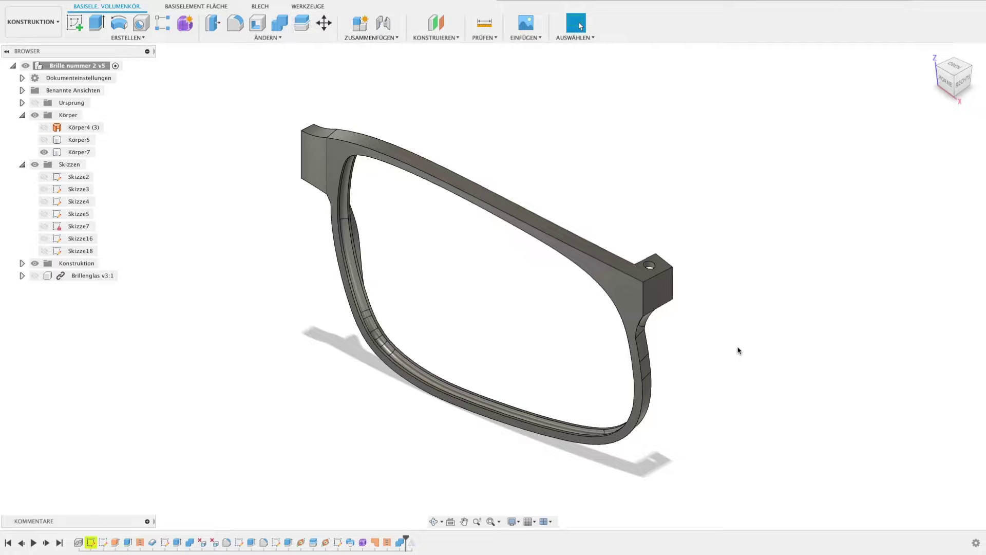
pyautogui.click(353, 292)
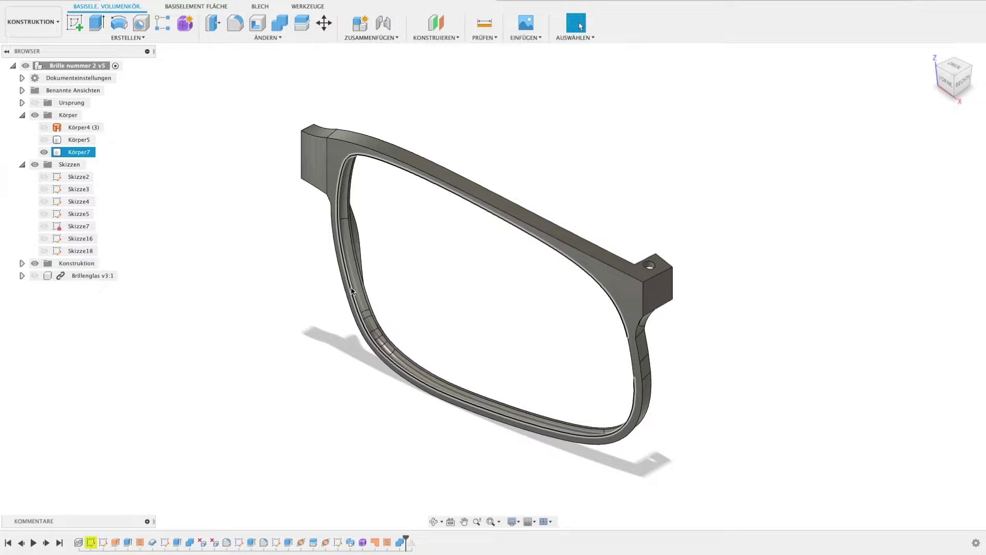
pyautogui.click(383, 285)
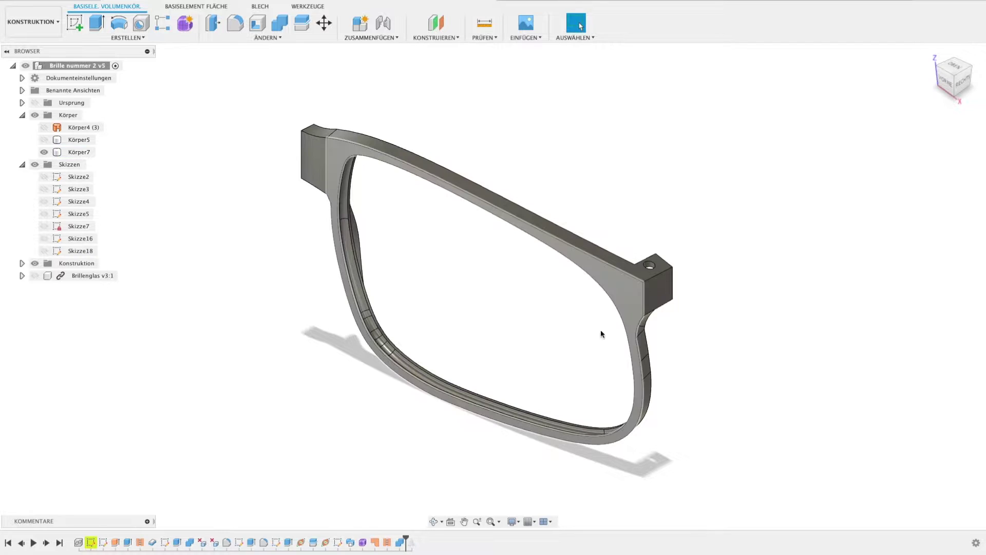
pyautogui.click(713, 1)
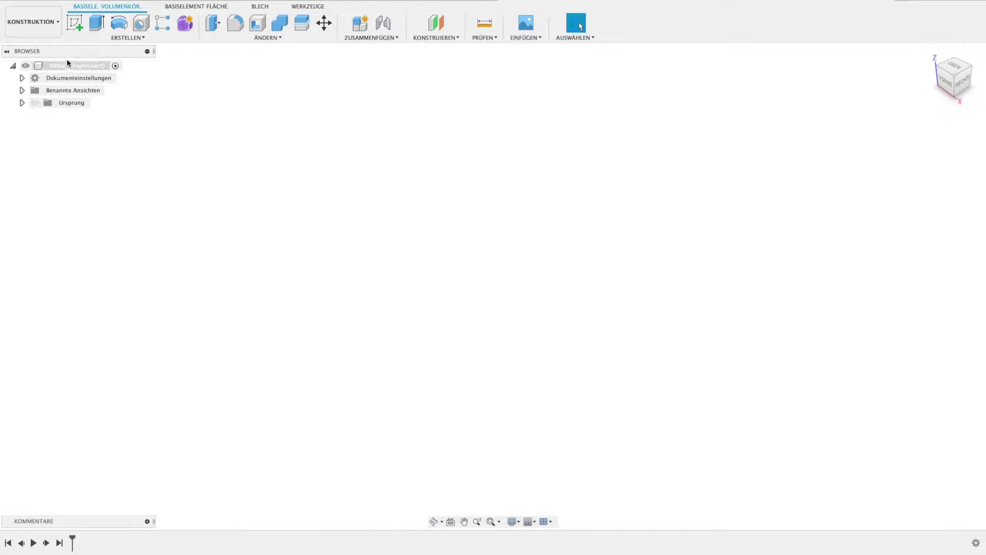
# - Start a sketch on the ground plane and draw a 130 mm line from the origin
pyautogui.click(75, 22)
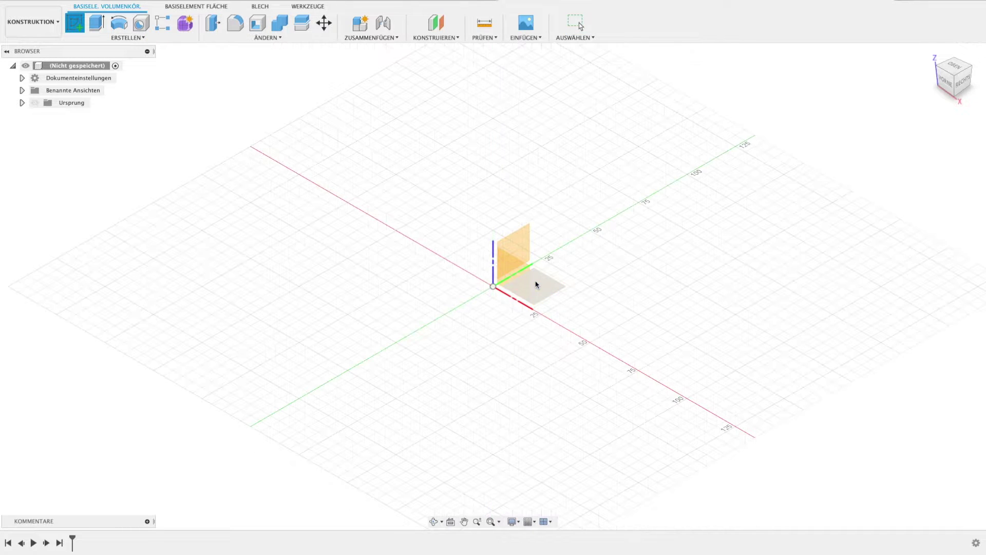
pyautogui.click(535, 282)
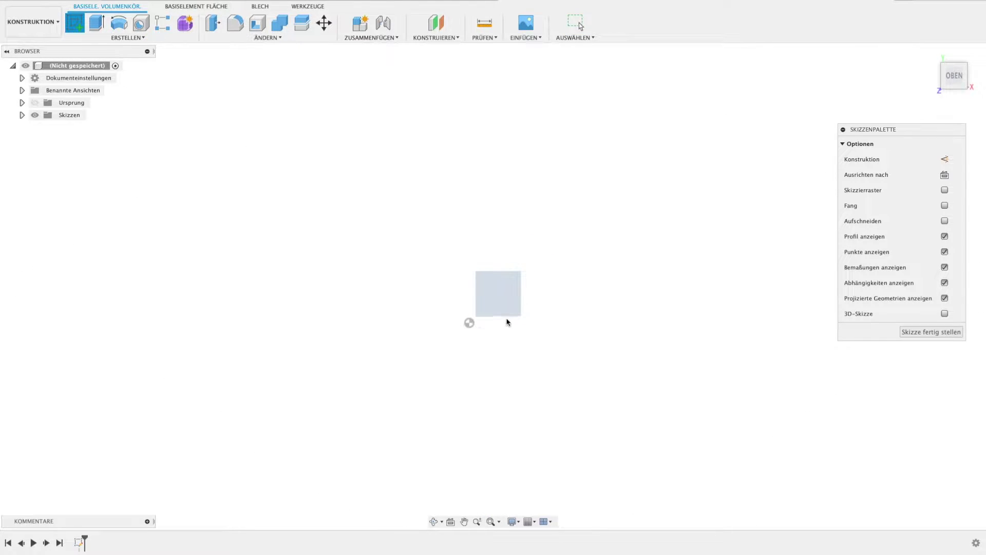
pyautogui.moveTo(547, 326)
pyautogui.mouseDown(button='middle')
pyautogui.moveTo(519, 330)
pyautogui.moveTo(442, 299)
pyautogui.mouseUp(button='middle')
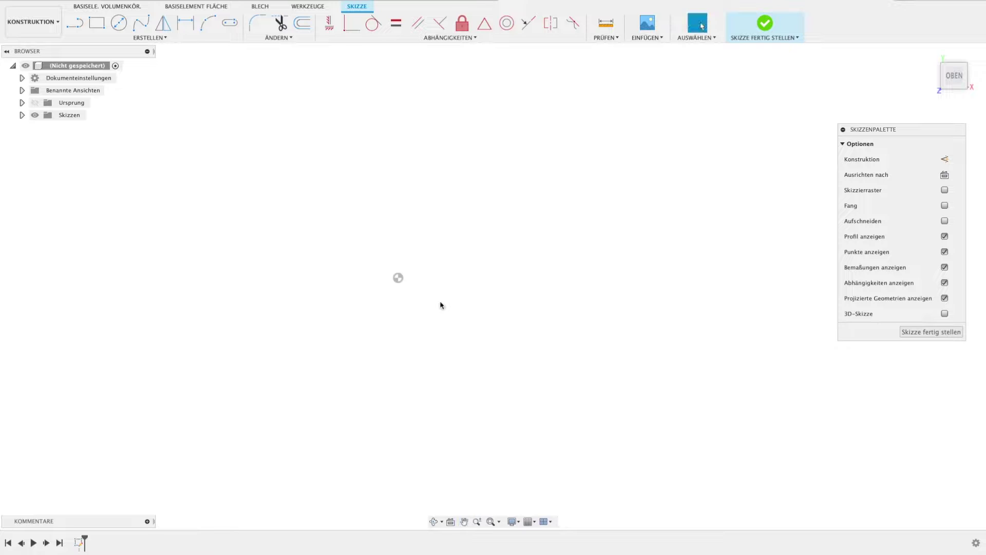
pyautogui.press('l')
pyautogui.click(378, 265)
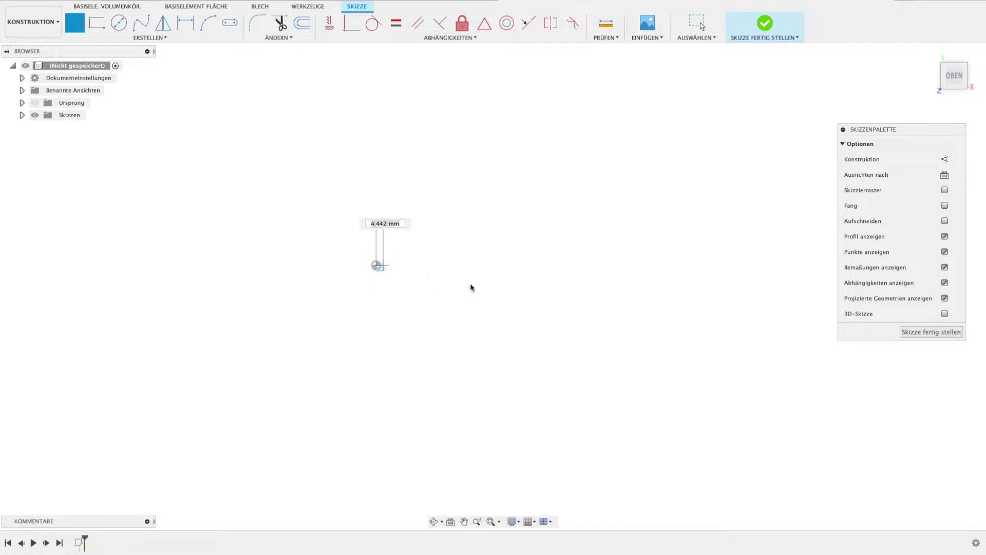
pyautogui.write('1')
pyautogui.press('BackSpace')
pyautogui.write('30')
pyautogui.press('Return')
pyautogui.press('Escape')
# - Convert the 130 mm line to construction geometry and shift the sketch left
pyautogui.click(719, 265)
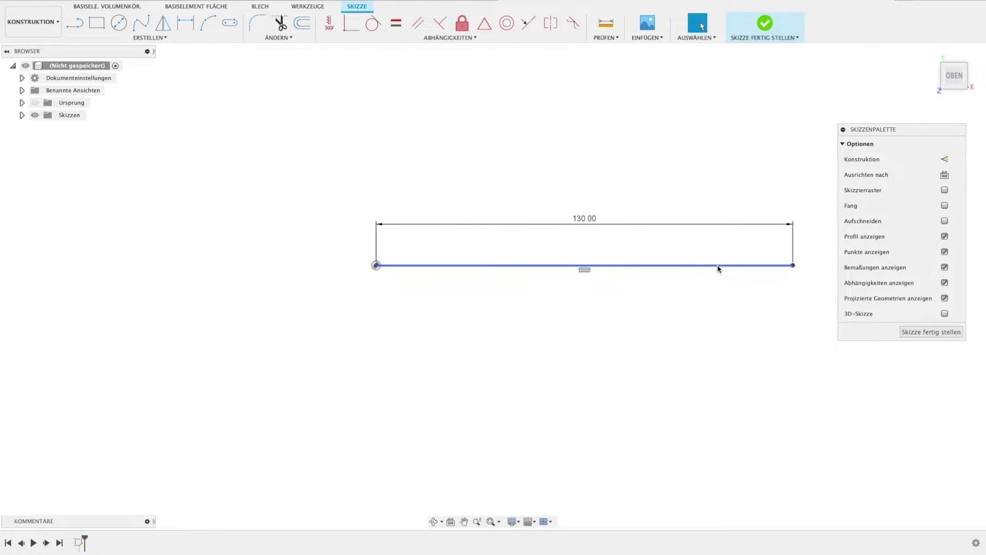
pyautogui.press('x')
pyautogui.click(711, 297)
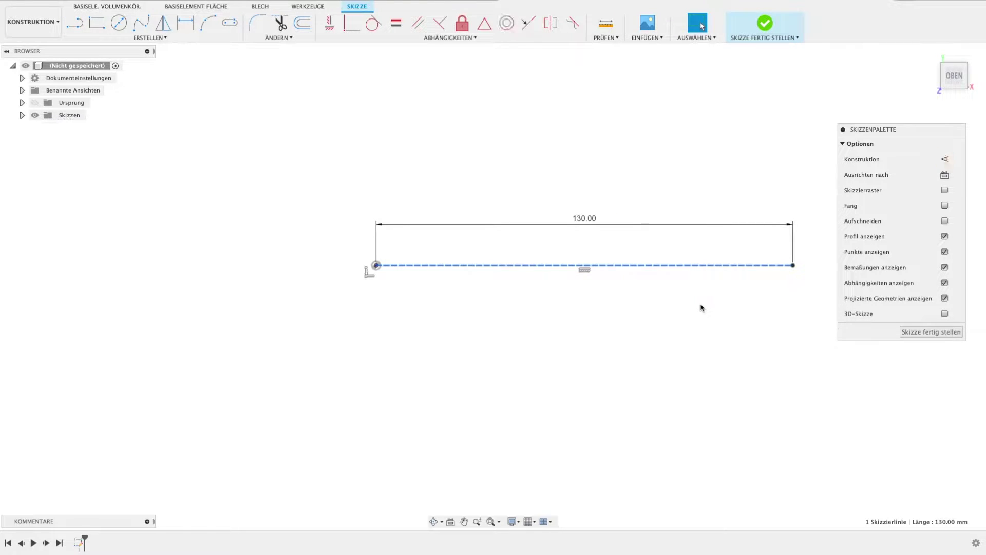
pyautogui.scroll(-1, 705, 302)
pyautogui.moveTo(705, 302); pyautogui.dragTo(498, 292, button='middle')
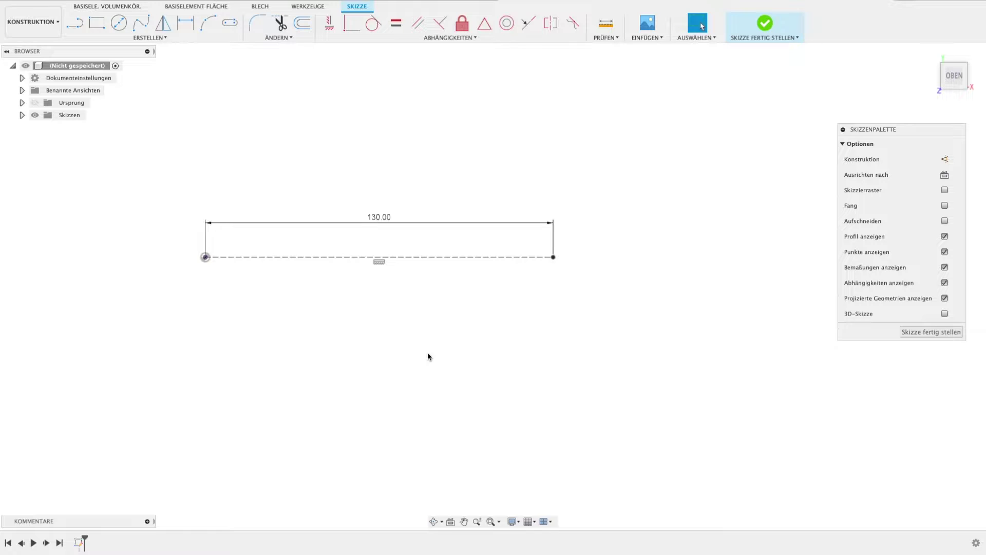
# - Draw a spline along the 130 mm construction line from its start to its right end
pyautogui.click(139, 26)
pyautogui.click(205, 257)
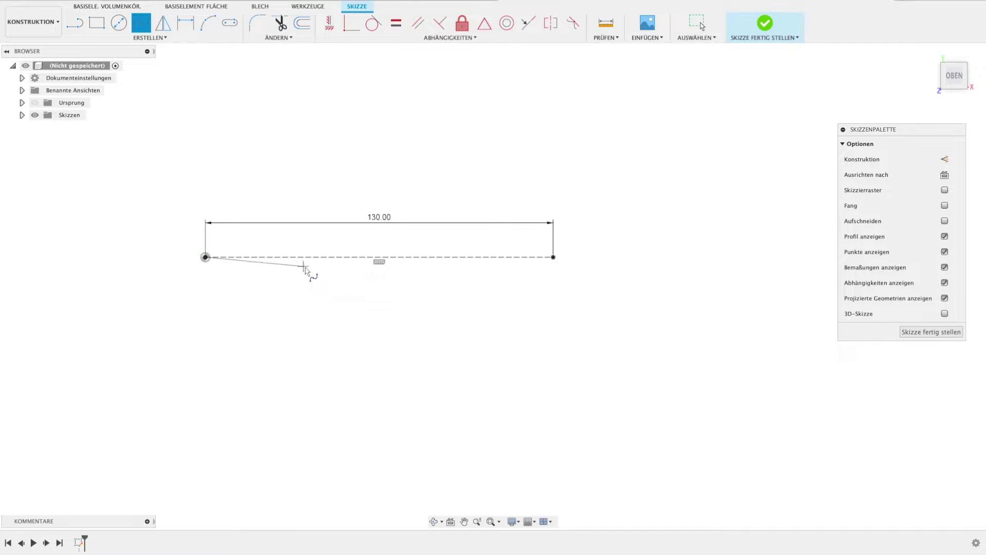
pyautogui.click(370, 268)
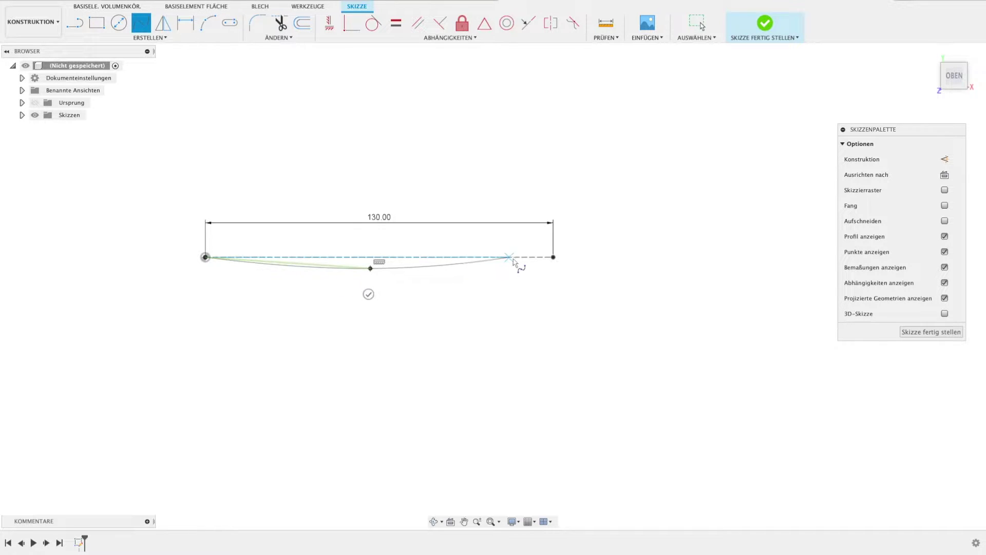
pyautogui.click(544, 257)
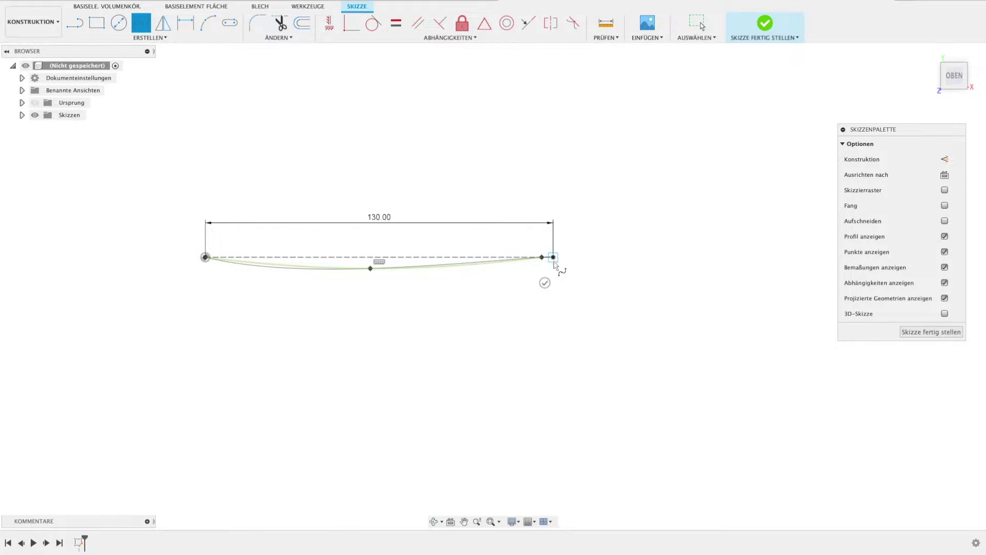
pyautogui.scroll(5, 553, 265)
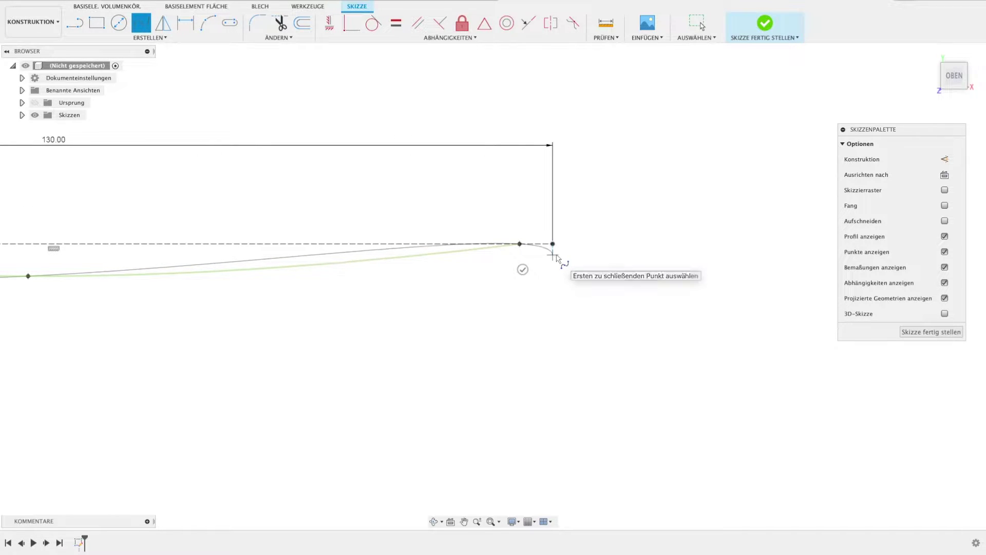
pyautogui.click(553, 254)
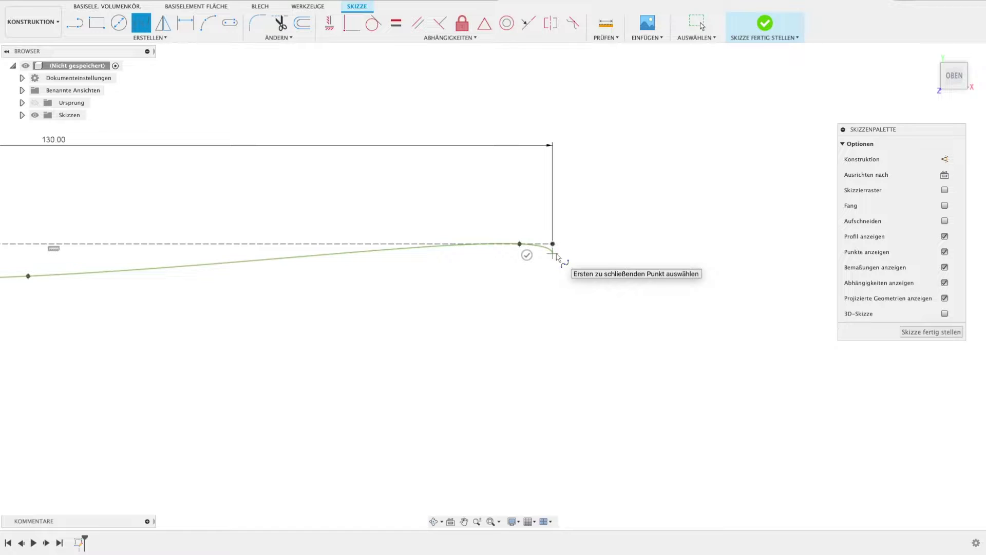
pyautogui.press('Escape')
# - Reshape the spline's curved right end by dragging its tangent handles
pyautogui.scroll(3, 568, 275)
pyautogui.scroll(3, 564, 281)
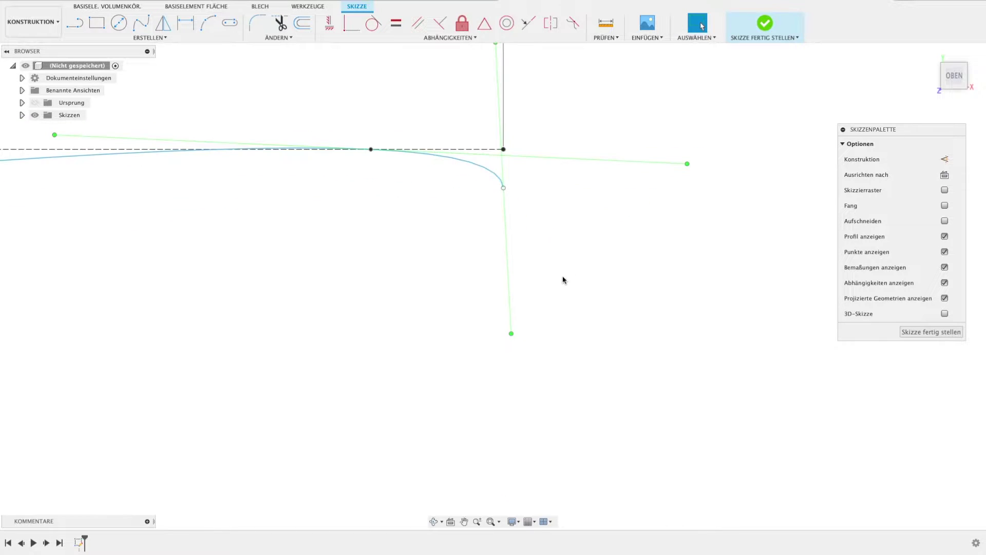
pyautogui.click(524, 324)
pyautogui.moveTo(524, 324)
pyautogui.mouseDown()
pyautogui.moveTo(575, 206)
pyautogui.moveTo(573, 216)
pyautogui.mouseUp()
pyautogui.click(368, 152)
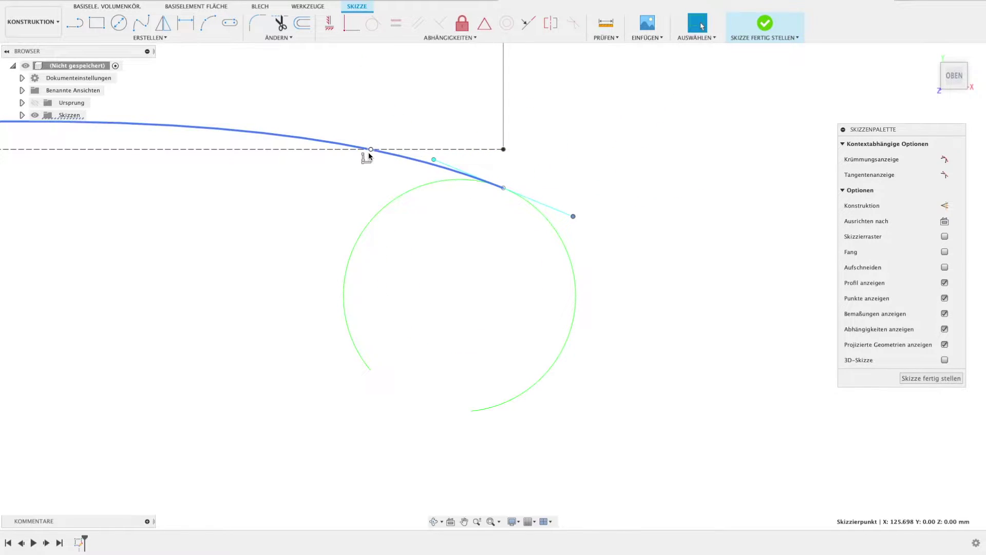
pyautogui.scroll(-3, 293, 220)
pyautogui.moveTo(501, 214); pyautogui.dragTo(503, 193)
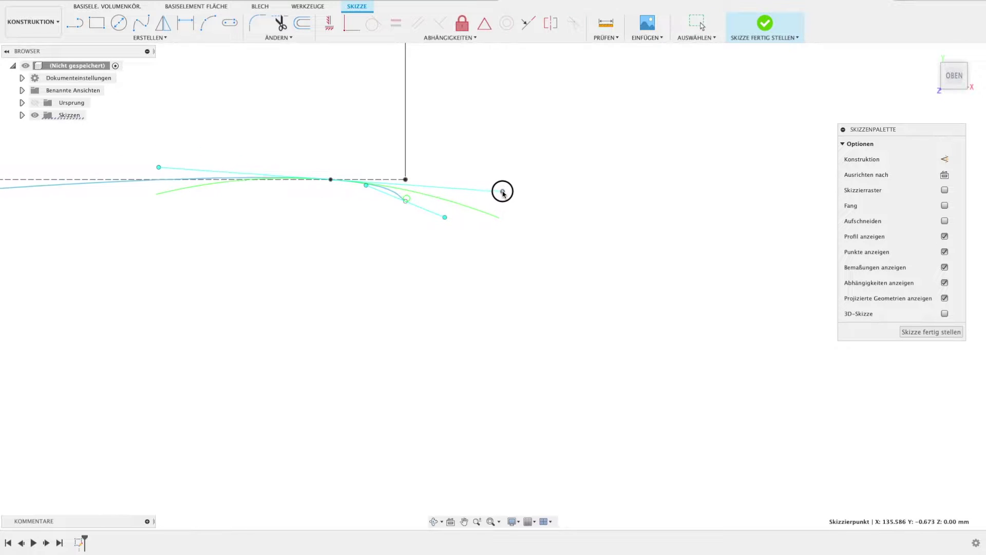
pyautogui.moveTo(503, 193); pyautogui.dragTo(502, 191)
pyautogui.scroll(-3, 474, 305)
pyautogui.scroll(-2, 473, 305)
pyautogui.moveTo(375, 315); pyautogui.dragTo(720, 258, button='middle')
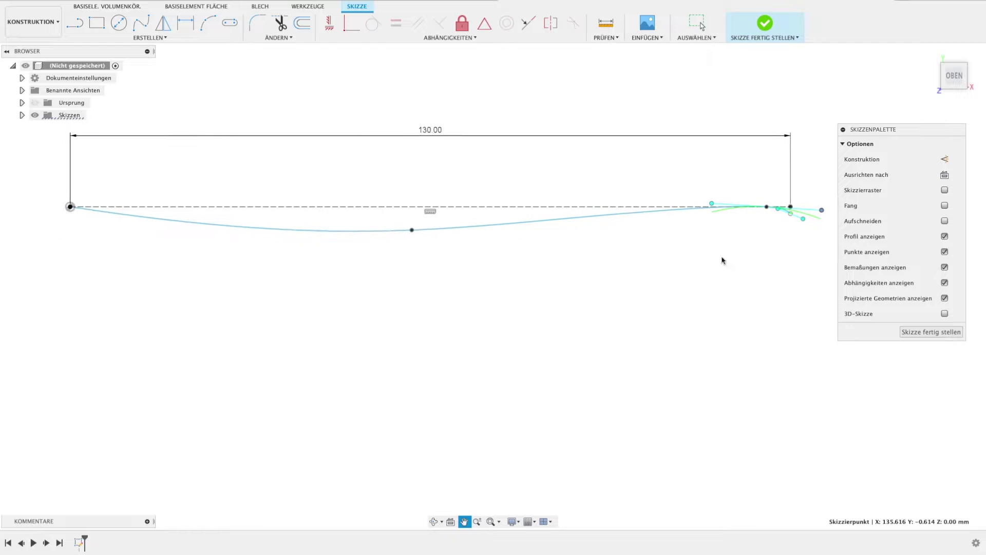
# - Refine the curve by moving the middle fit point and nudging the end point
pyautogui.click(417, 231)
pyautogui.moveTo(417, 230); pyautogui.dragTo(396, 221)
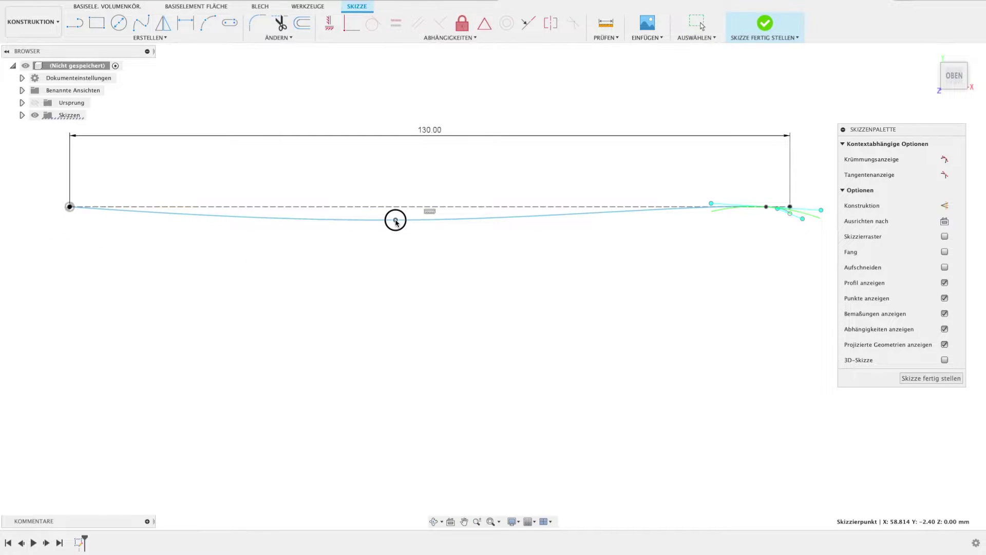
pyautogui.moveTo(396, 221); pyautogui.dragTo(395, 222)
pyautogui.click(571, 289)
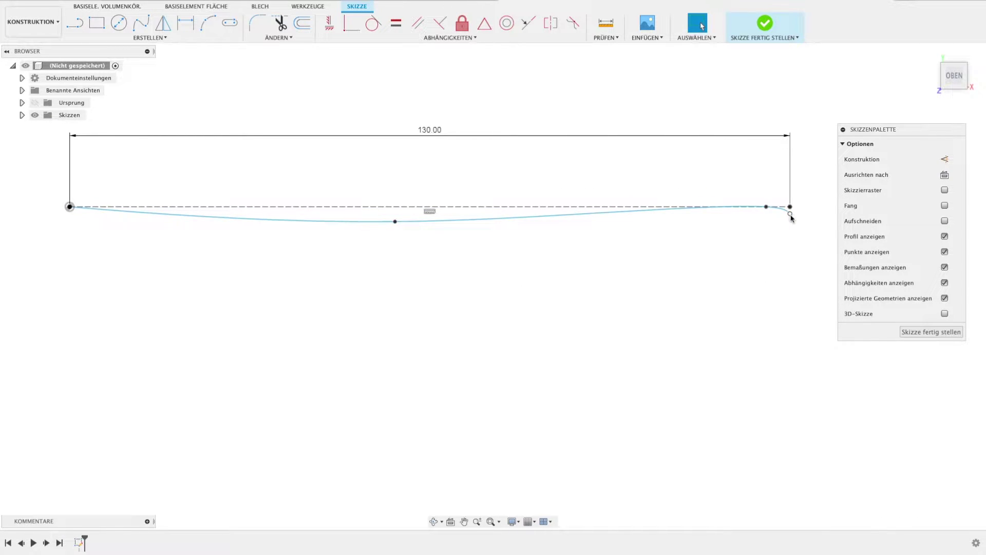
pyautogui.click(791, 214)
pyautogui.scroll(2, 797, 222)
pyautogui.scroll(3, 776, 214)
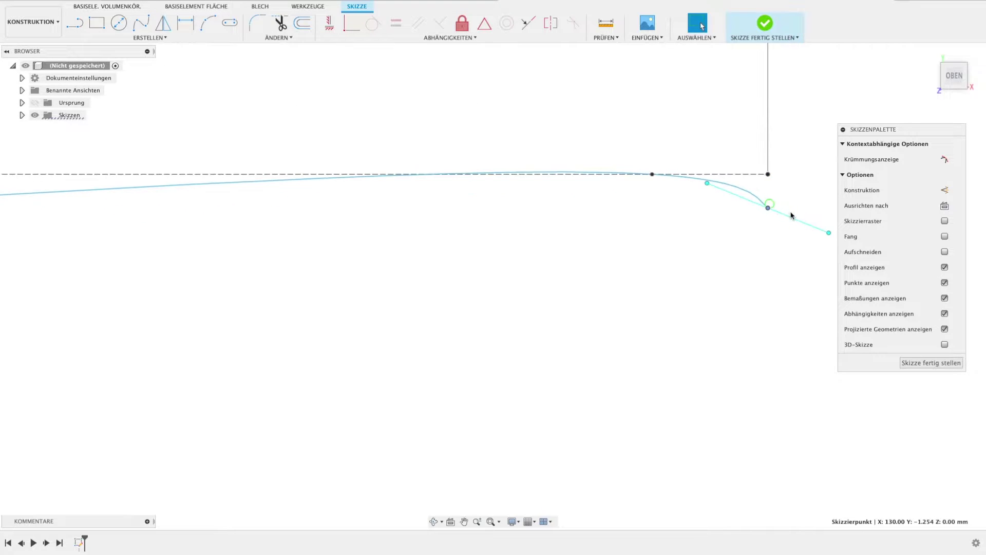
pyautogui.moveTo(770, 212); pyautogui.dragTo(773, 207)
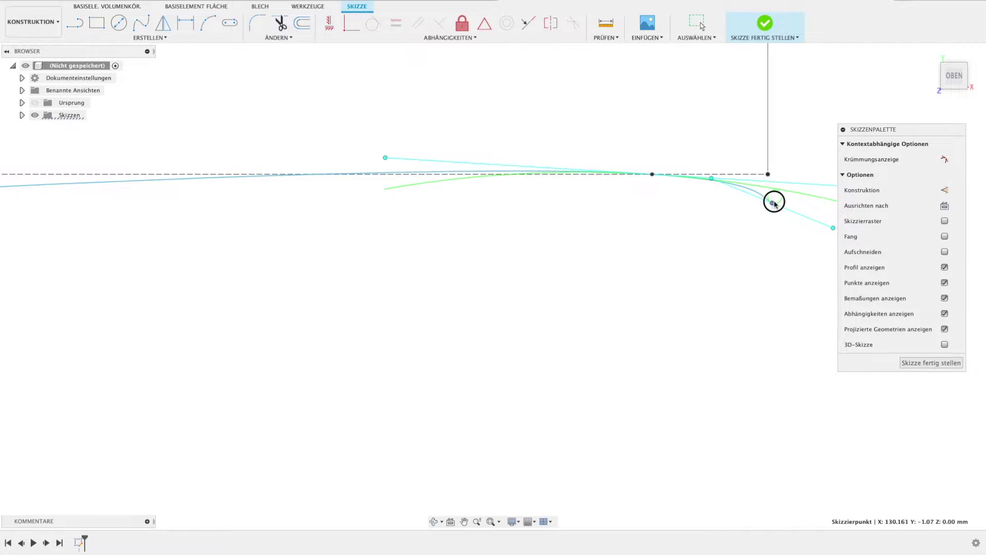
pyautogui.click(774, 217)
pyautogui.scroll(-1, 625, 379)
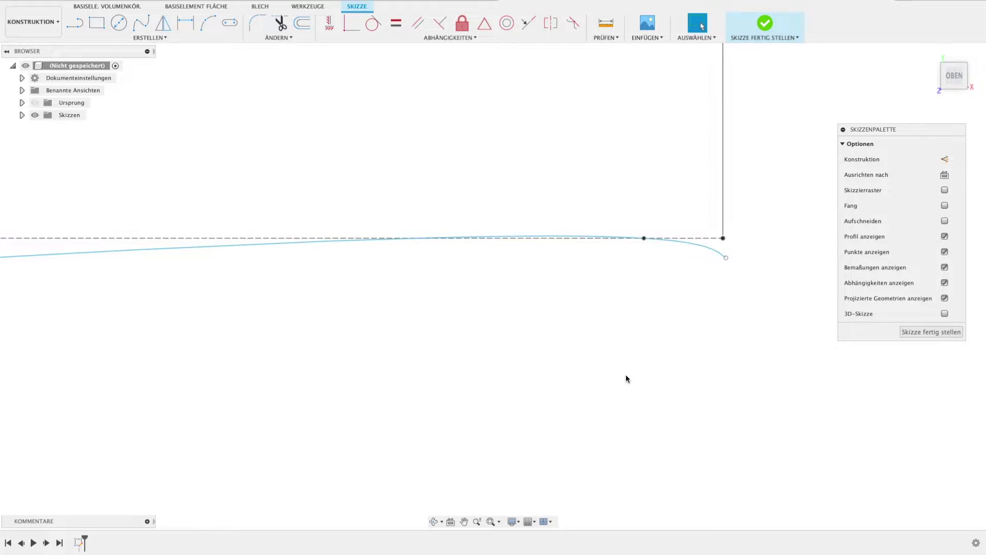
pyautogui.scroll(-2, 531, 359)
pyautogui.scroll(-2, 354, 345)
pyautogui.moveTo(403, 335); pyautogui.dragTo(729, 287, button='middle')
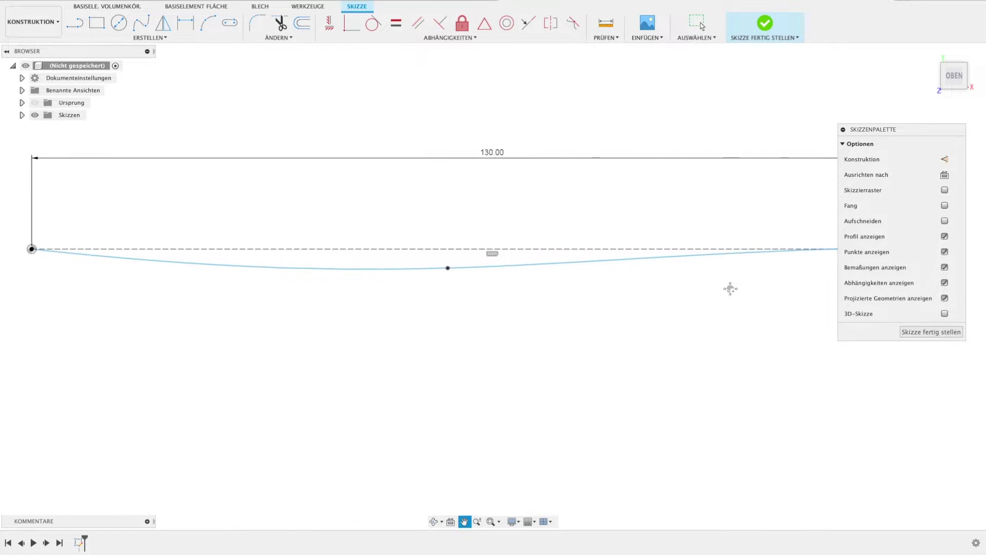
# - Finish the temple-arm spline sketch and orbit slightly around it
pyautogui.click(215, 264)
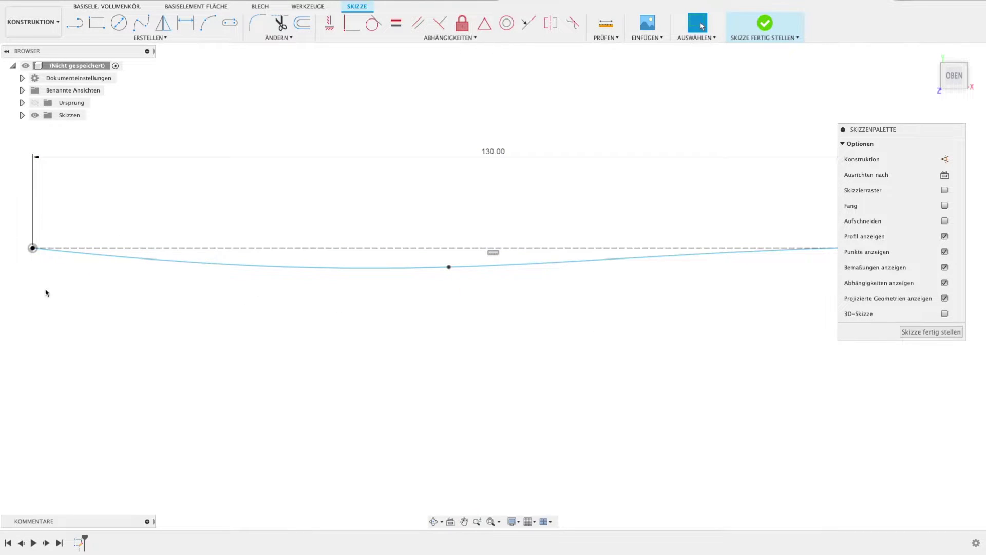
pyautogui.click(917, 332)
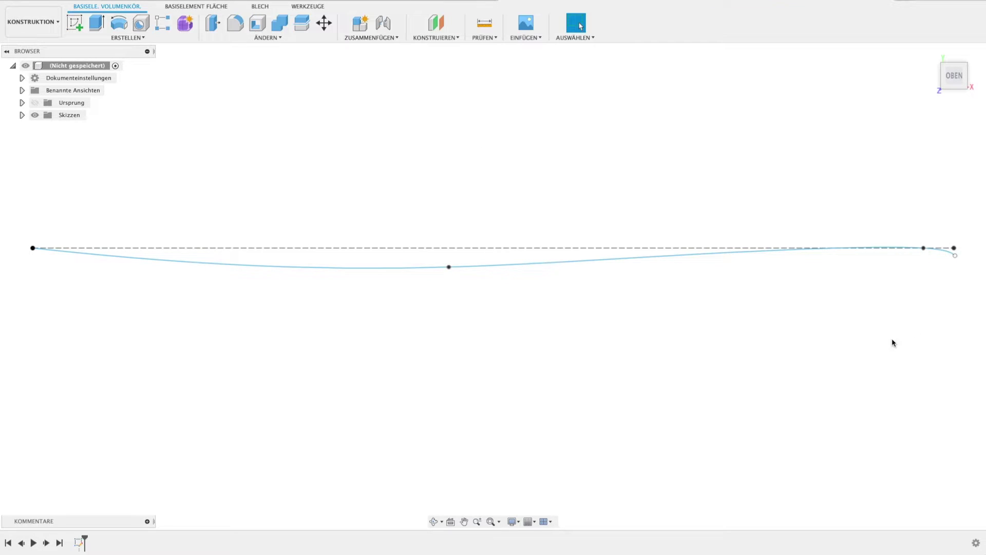
pyautogui.scroll(-2, 596, 359)
pyautogui.moveTo(619, 398)
pyautogui.keyDown('shift'); pyautogui.mouseDown(button='middle')
pyautogui.moveTo(619, 376)
pyautogui.moveTo(612, 405)
pyautogui.moveTo(584, 392)
pyautogui.mouseUp(button='middle'); pyautogui.keyUp('shift')
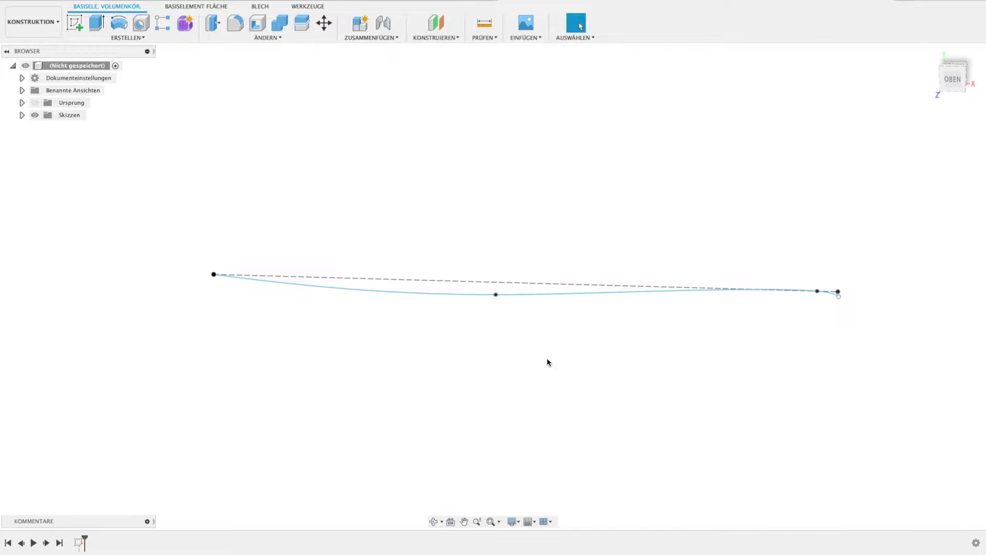
pyautogui.click(195, 8)
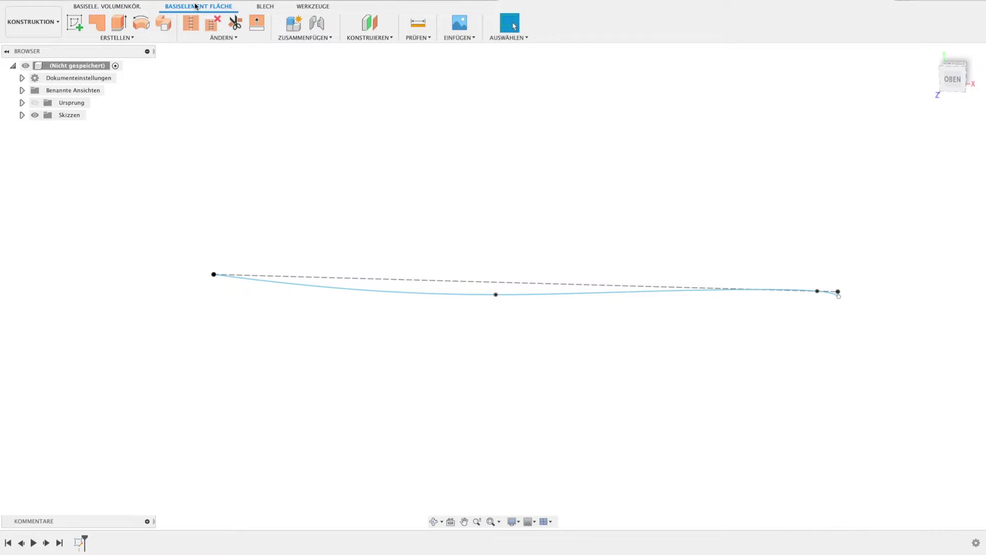
# - Extrude the spline curve upward into a 49 mm tall surface
pyautogui.click(118, 23)
pyautogui.click(410, 294)
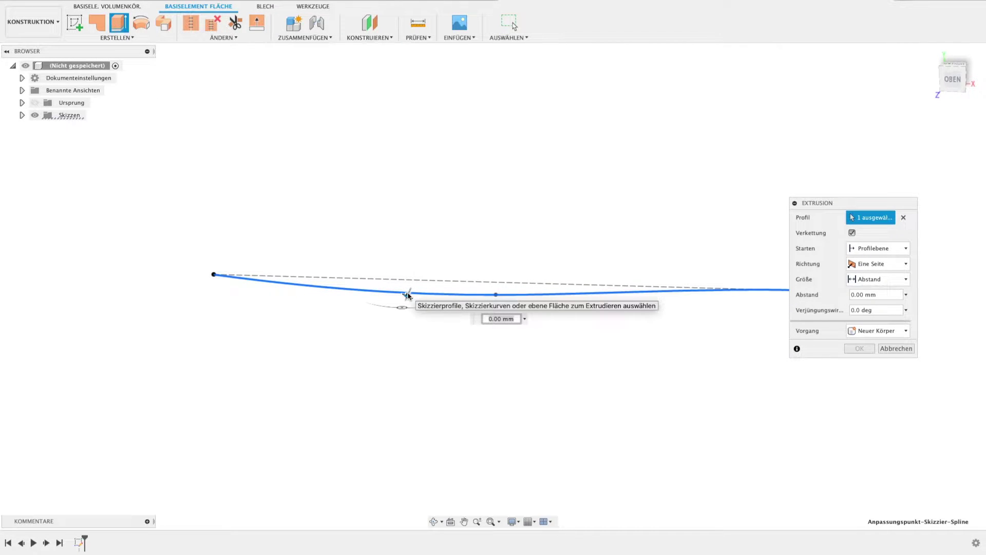
pyautogui.moveTo(418, 312)
pyautogui.keyDown('shift'); pyautogui.mouseDown(button='middle')
pyautogui.moveTo(439, 251)
pyautogui.moveTo(399, 390)
pyautogui.mouseUp(button='middle'); pyautogui.keyUp('shift')
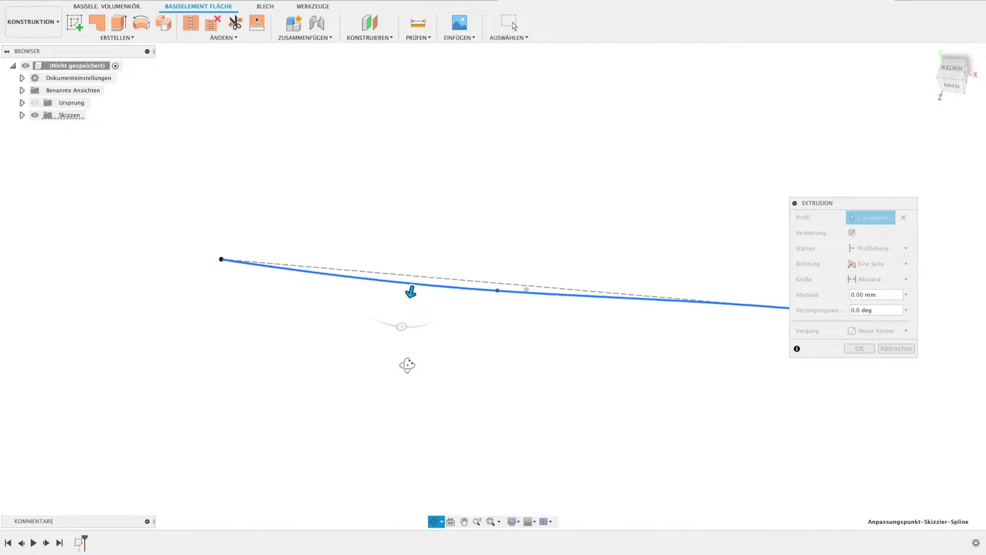
pyautogui.keyDown('shift'); pyautogui.moveTo(400, 391); pyautogui.dragTo(419, 326, button='middle'); pyautogui.keyUp('shift')
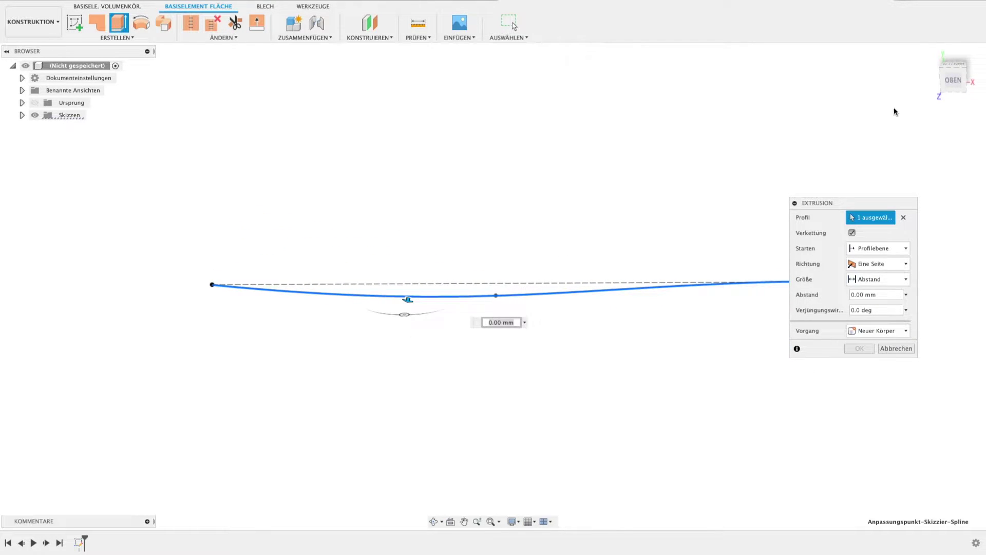
pyautogui.click(957, 95)
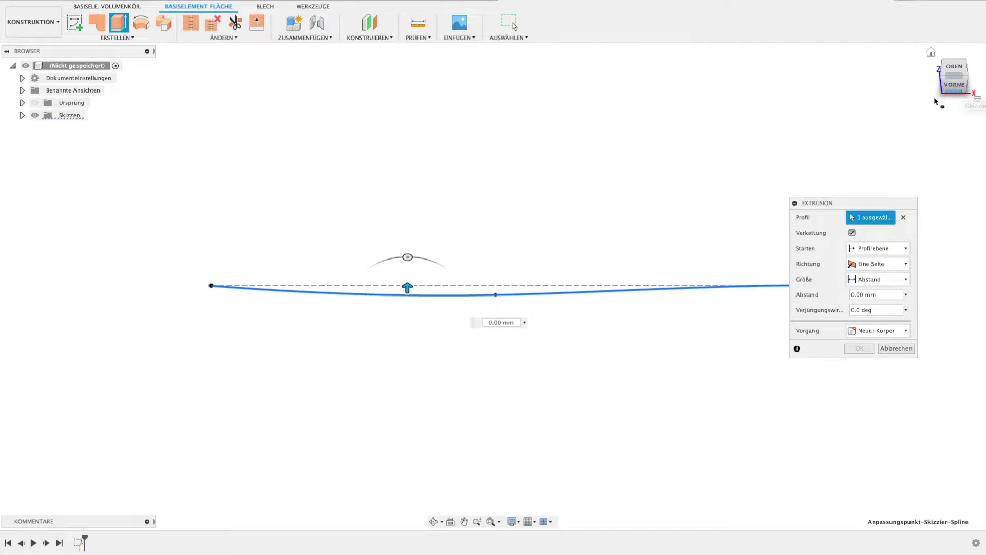
pyautogui.moveTo(408, 280); pyautogui.dragTo(447, 102)
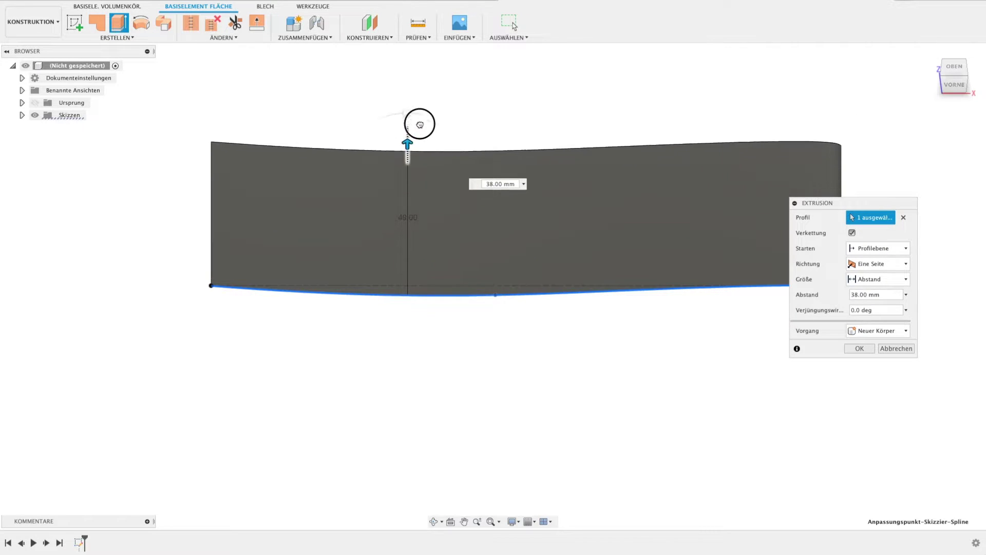
pyautogui.keyDown('shift'); pyautogui.moveTo(447, 103); pyautogui.dragTo(460, 92, button='middle'); pyautogui.keyUp('shift')
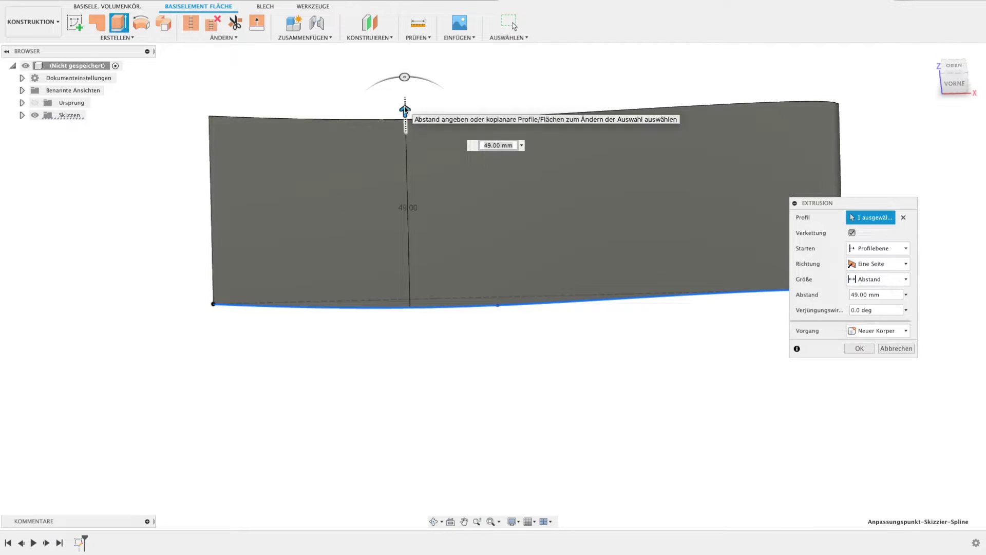
pyautogui.click(859, 349)
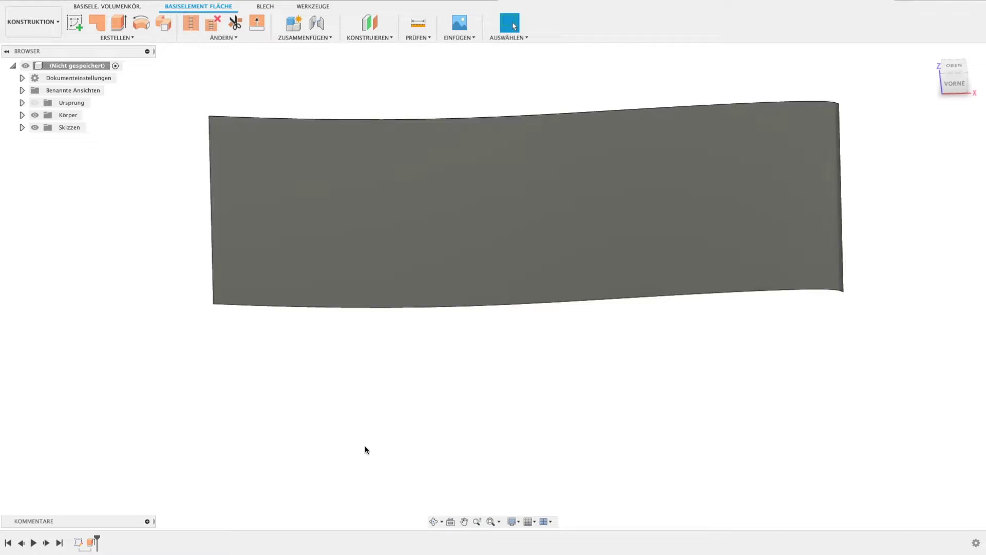
# - Start a sketch on the front (VORNE) plane and centre the extruded surface in view
pyautogui.moveTo(610, 356)
pyautogui.keyDown('shift'); pyautogui.mouseDown(button='middle')
pyautogui.moveTo(606, 403)
pyautogui.moveTo(606, 311)
pyautogui.moveTo(624, 247)
pyautogui.moveTo(607, 313)
pyautogui.moveTo(605, 303)
pyautogui.mouseUp(button='middle'); pyautogui.keyUp('shift')
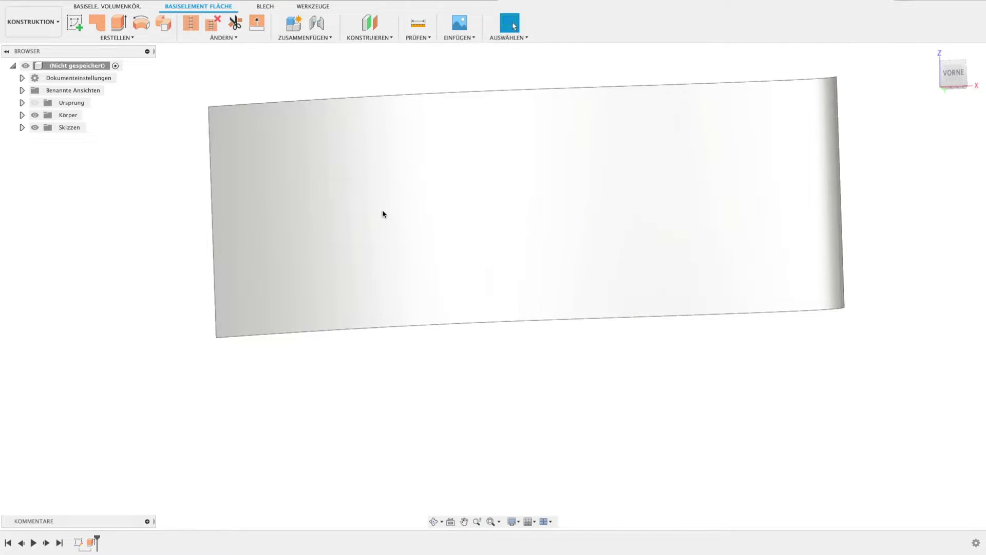
pyautogui.click(80, 20)
pyautogui.click(240, 306)
pyautogui.moveTo(626, 345)
pyautogui.mouseDown(button='middle')
pyautogui.moveTo(383, 333)
pyautogui.moveTo(422, 339)
pyautogui.mouseUp(button='middle')
pyautogui.scroll(3, 423, 338)
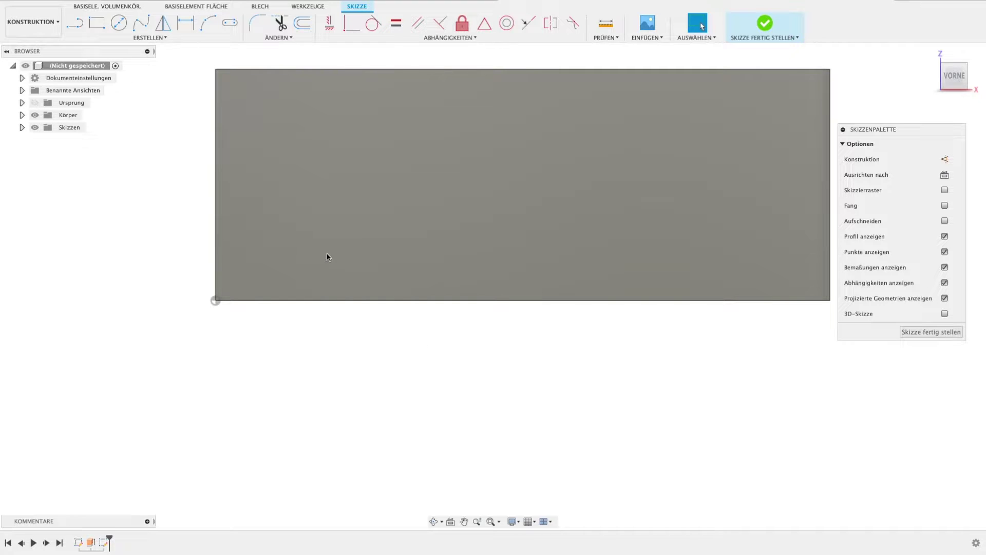
# - Draw a 130 mm by 27 mm rectangle from the surface's lower-left corner
pyautogui.press('r')
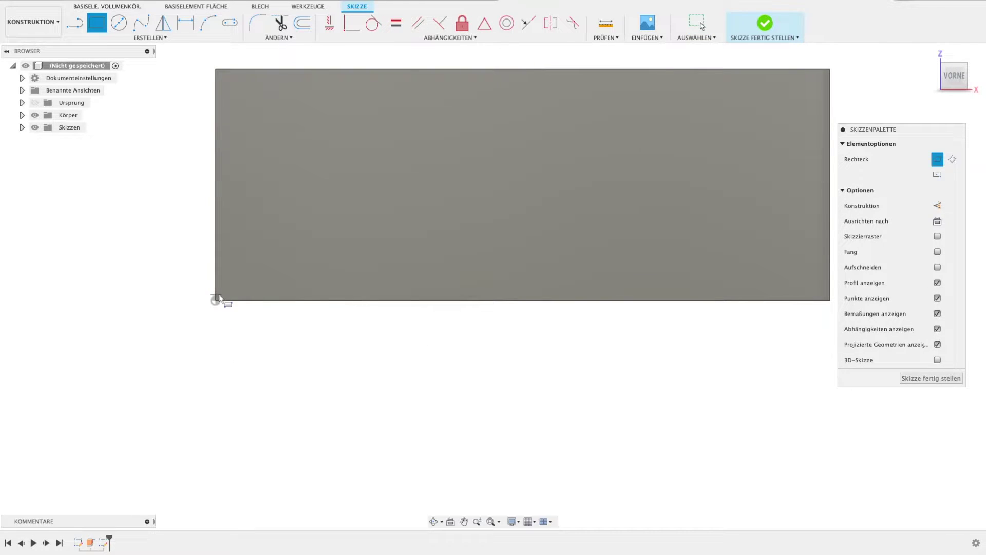
pyautogui.click(215, 300)
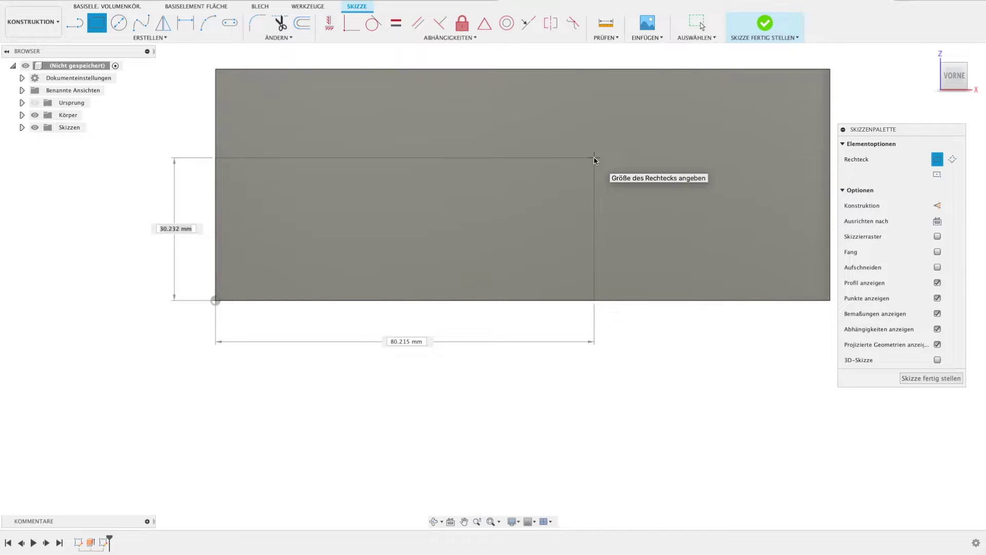
pyautogui.write('27')
pyautogui.press('Tab')
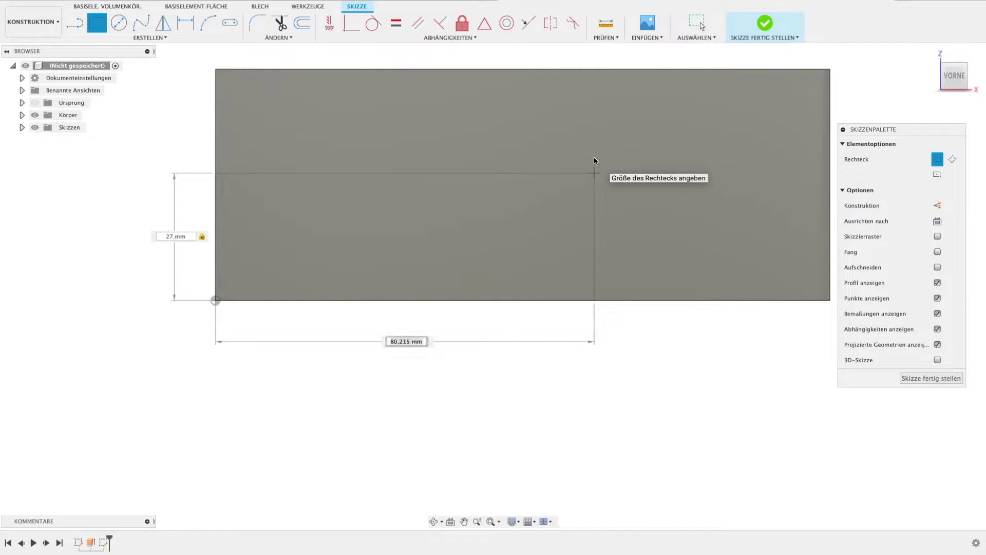
pyautogui.write('130')
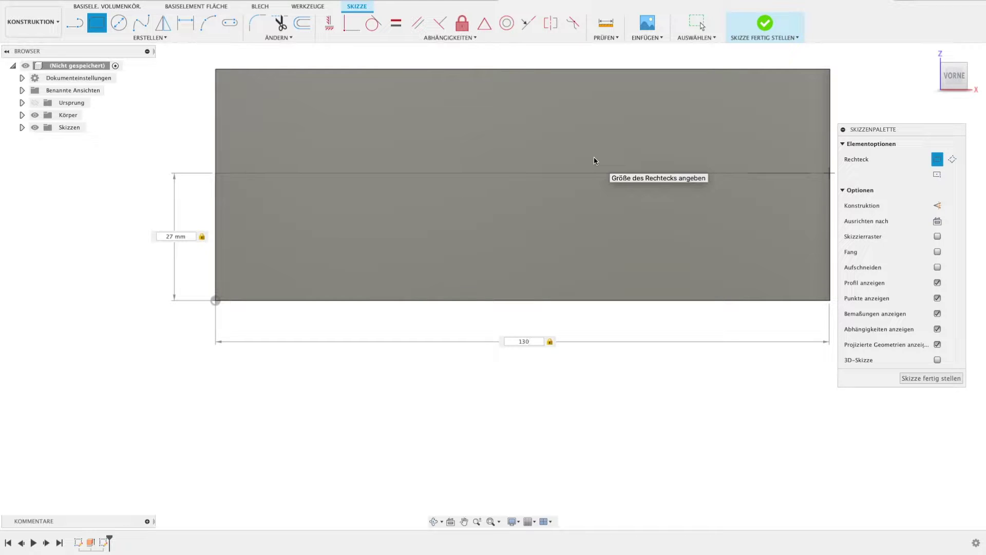
pyautogui.press('Return')
pyautogui.press('Escape')
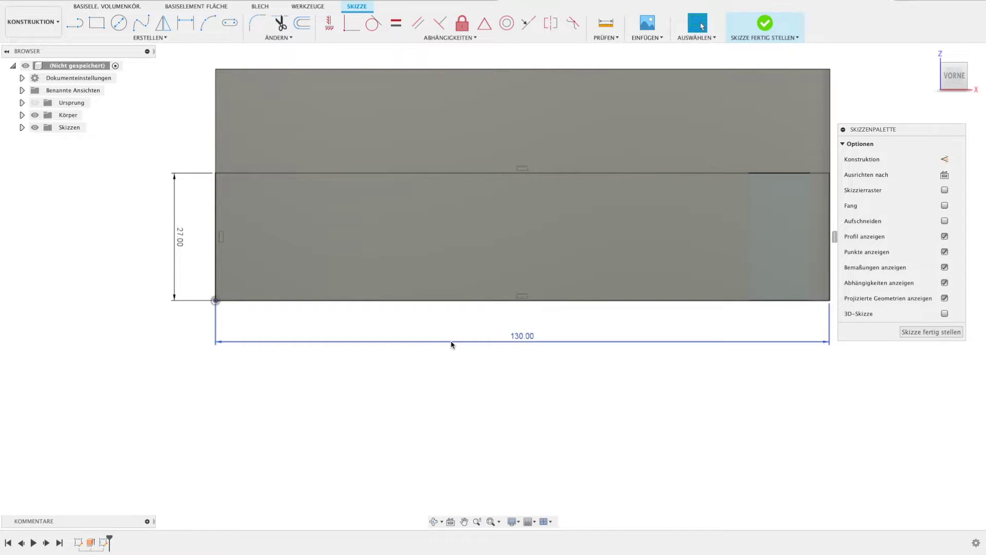
pyautogui.scroll(-3, 474, 322)
pyautogui.moveTo(550, 332); pyautogui.dragTo(352, 283, button='middle')
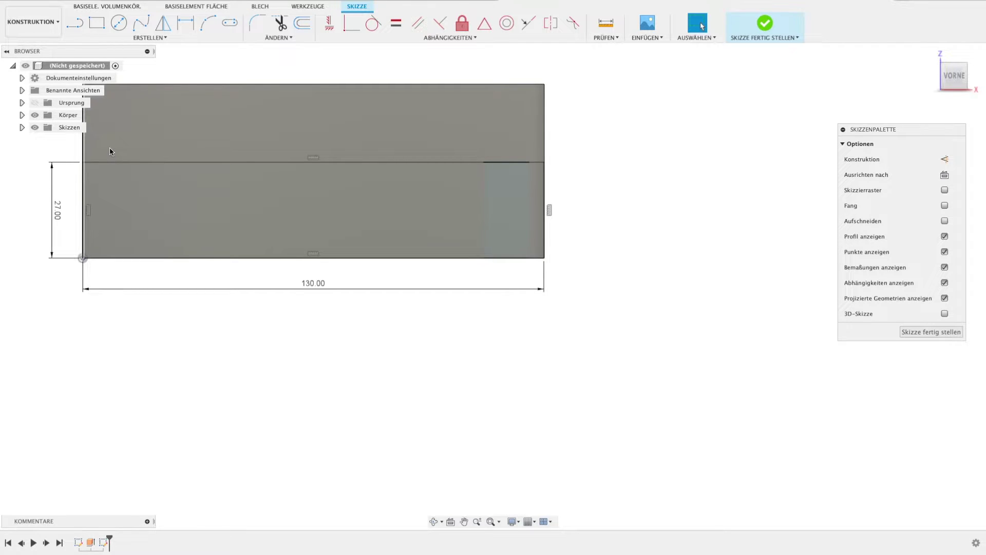
# - Draw a three-point arc from the top edge's midpoint down to the bottom-right corner
pyautogui.click(201, 19)
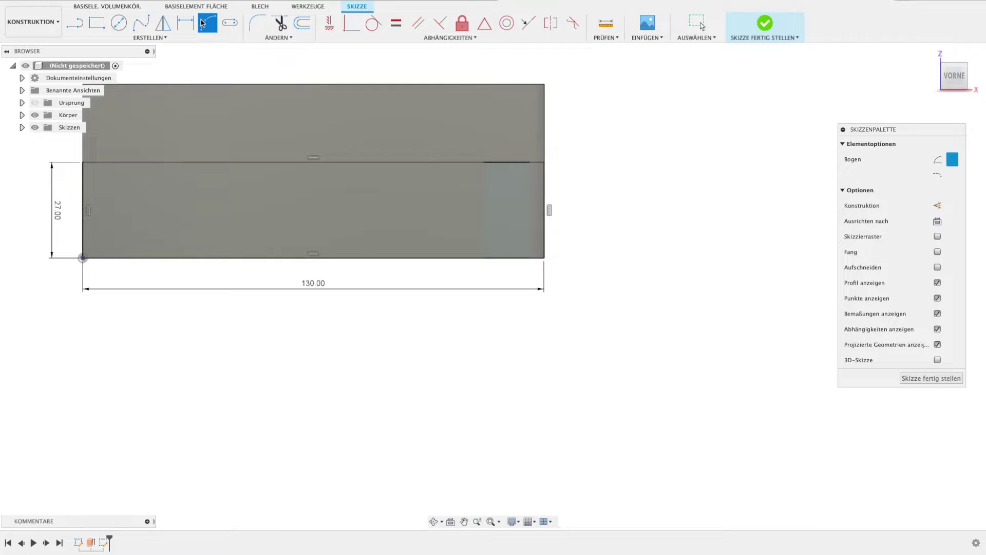
pyautogui.click(313, 162)
pyautogui.click(544, 257)
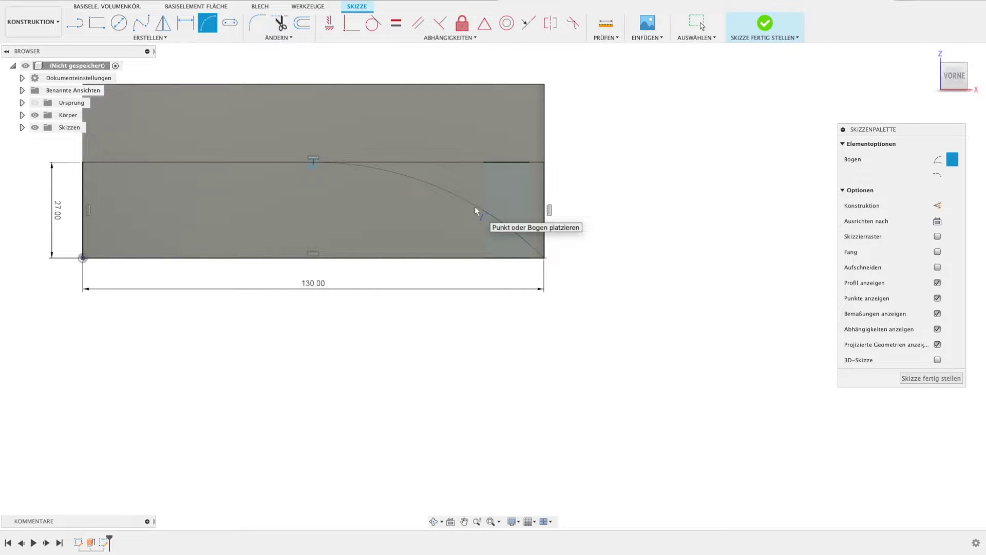
pyautogui.click(474, 205)
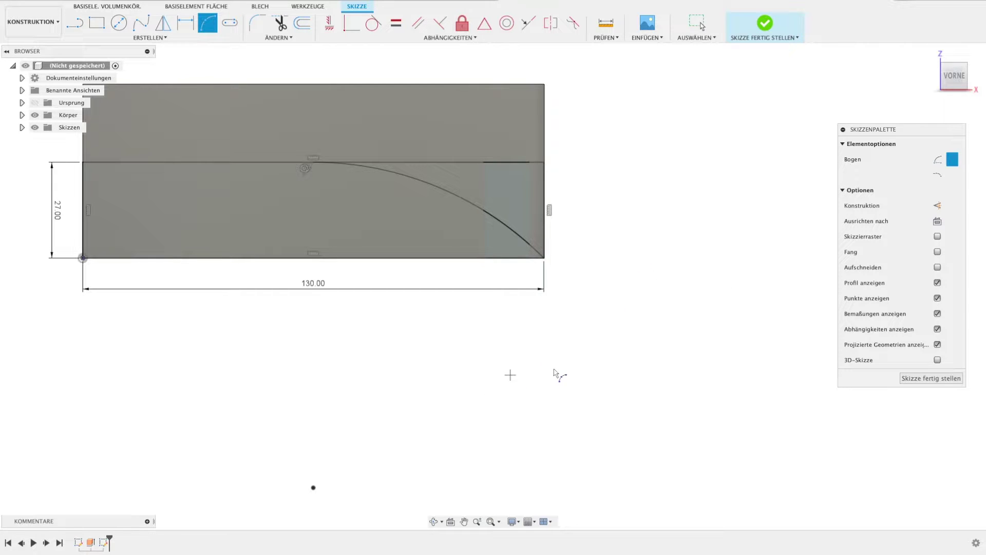
pyautogui.press('Escape')
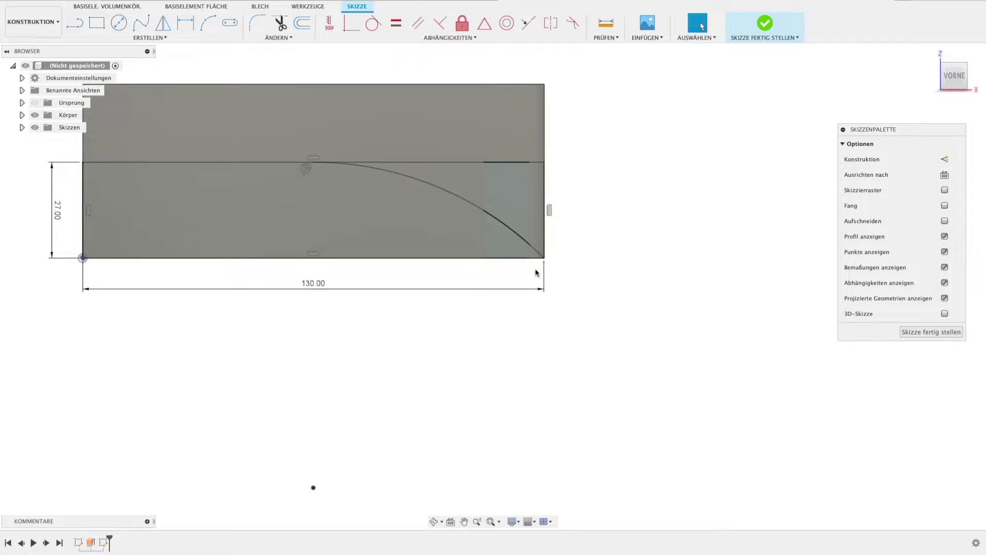
# - Trim away the rectangle's bottom, right and left edges and the top line beyond the arc
pyautogui.press('t')
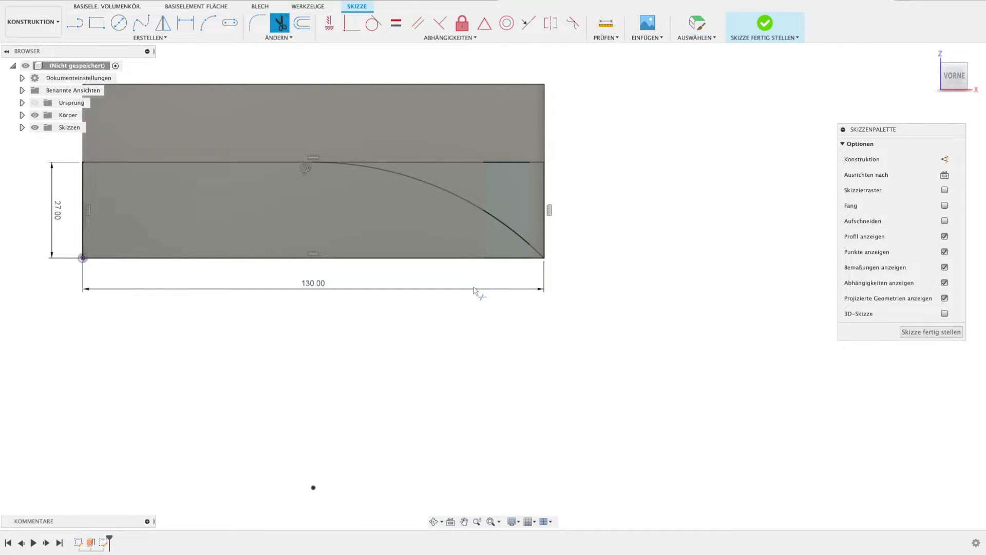
pyautogui.click(407, 261)
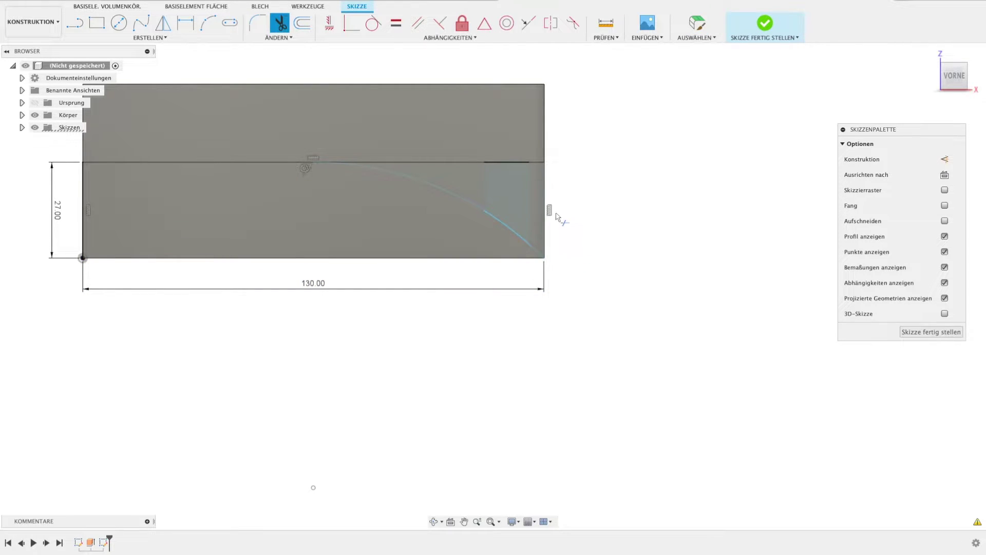
pyautogui.click(546, 213)
pyautogui.click(523, 160)
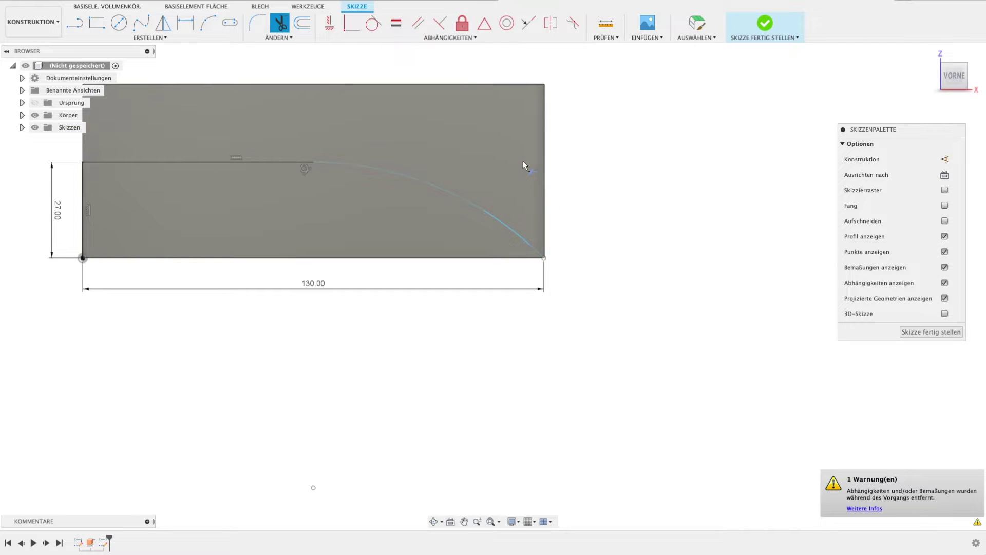
pyautogui.click(82, 203)
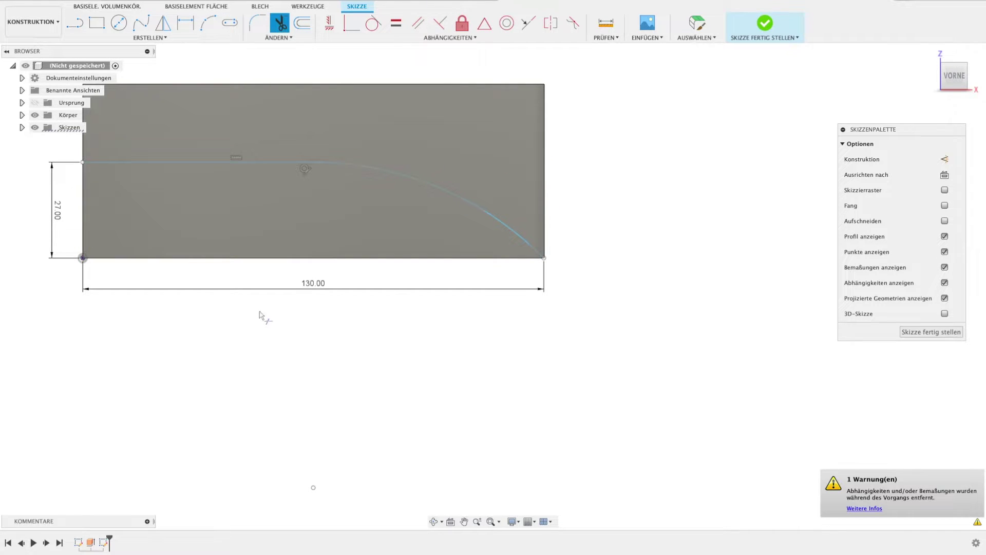
pyautogui.press('Escape')
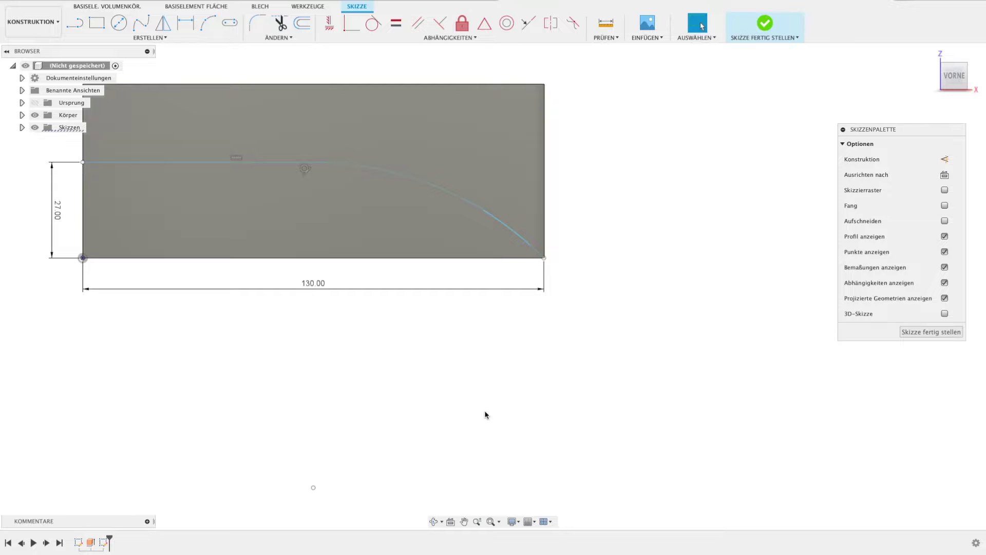
pyautogui.click(302, 23)
# - Offset the top line and arc chain to a 7 mm parallel copy below it
pyautogui.click(276, 165)
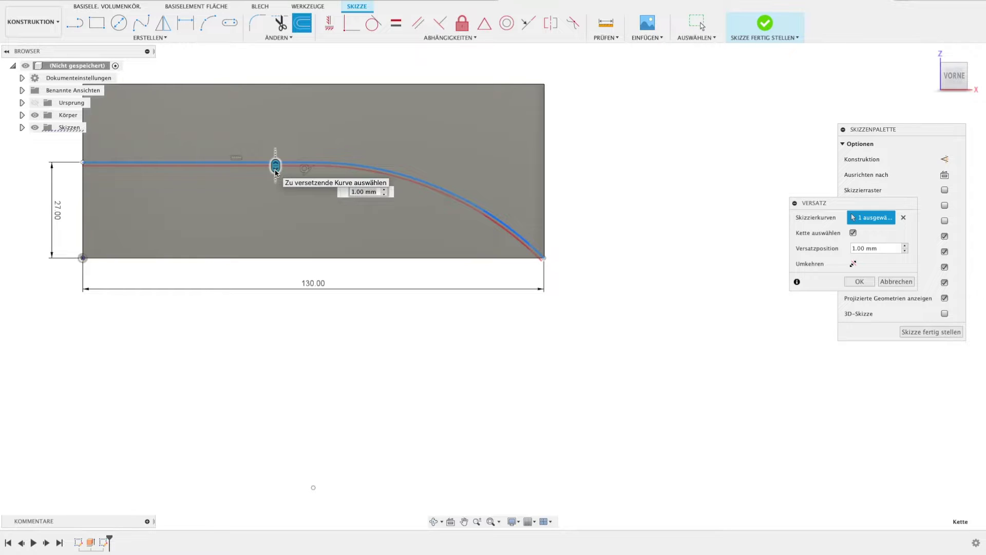
pyautogui.write('1')
pyautogui.write('0')
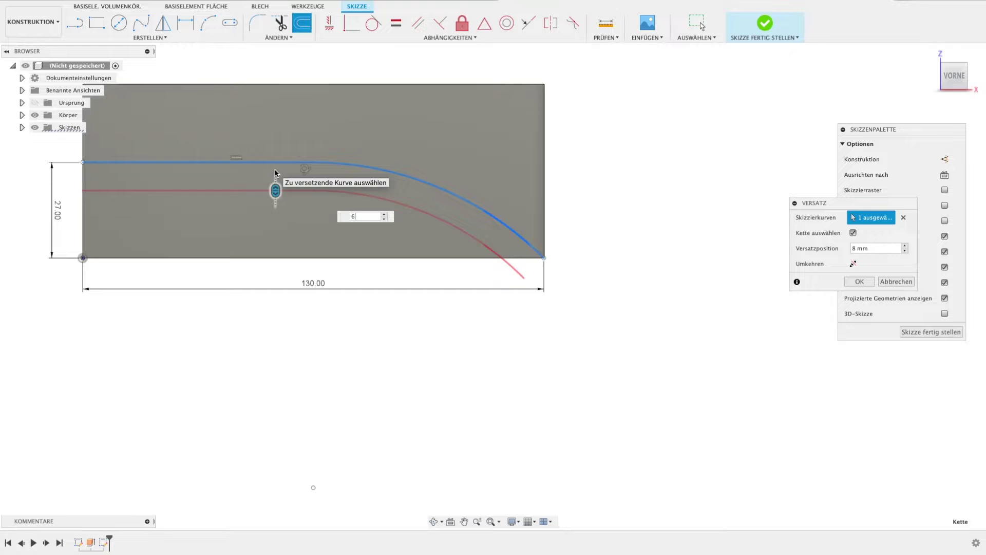
pyautogui.press('Return')
pyautogui.write('4')
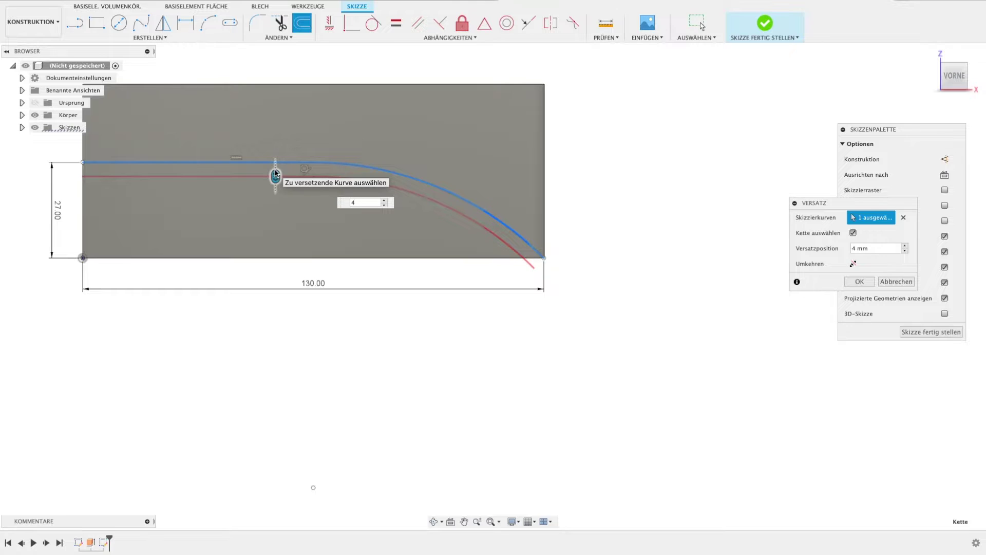
pyautogui.write('7')
pyautogui.press('Return')
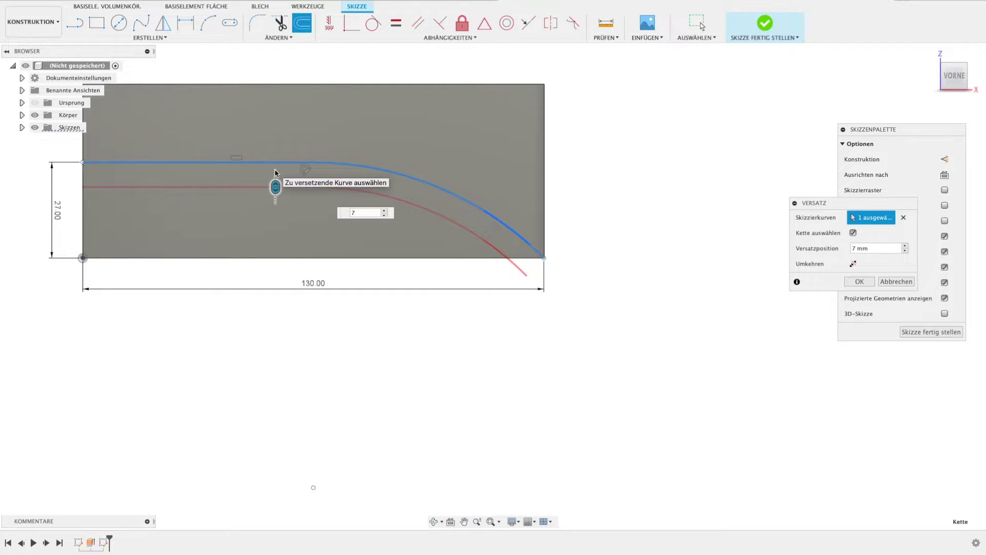
pyautogui.press('Return')
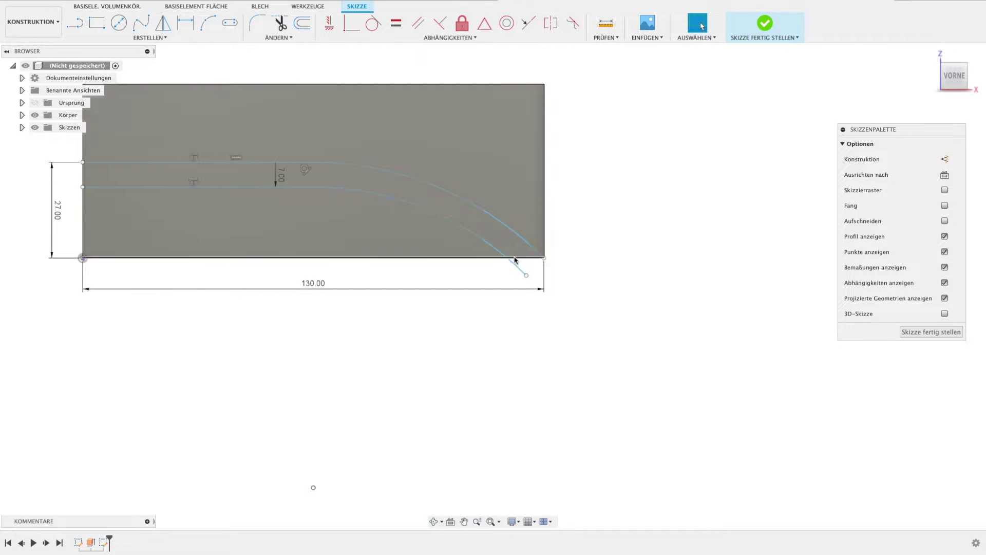
# - Draw a short bottom line from the lower-right corner and trim the overhanging offset curve
pyautogui.press('l')
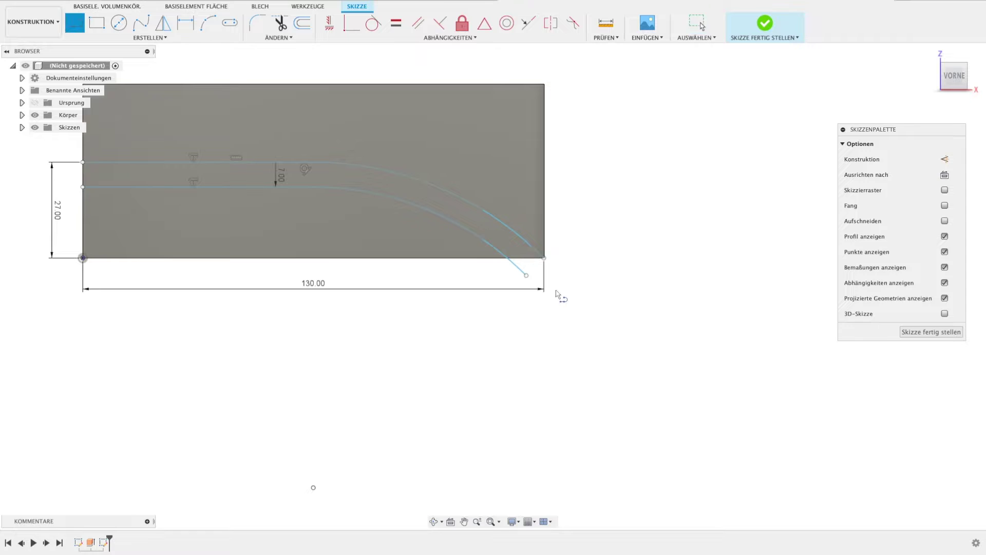
pyautogui.click(544, 257)
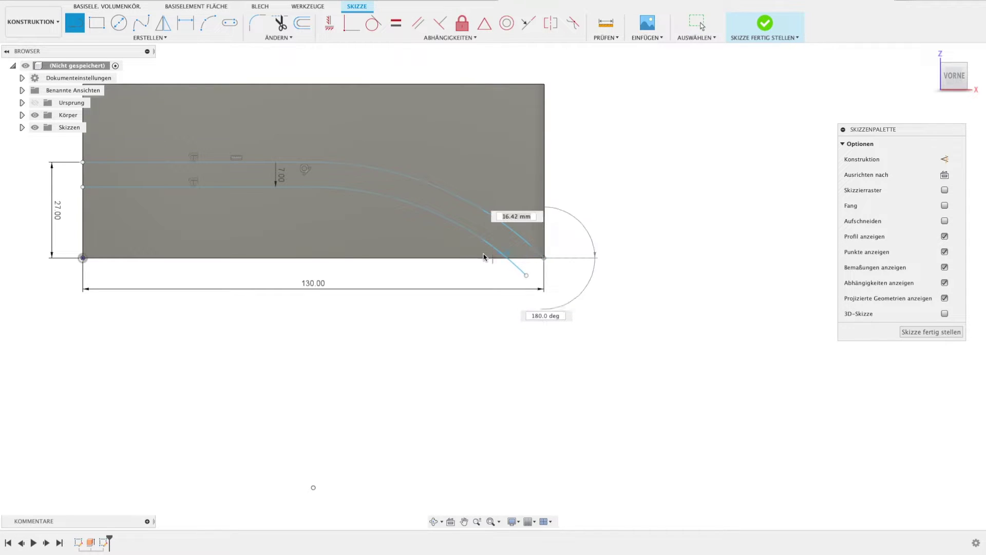
pyautogui.click(482, 258)
pyautogui.press('Escape')
pyautogui.scroll(5, 510, 292)
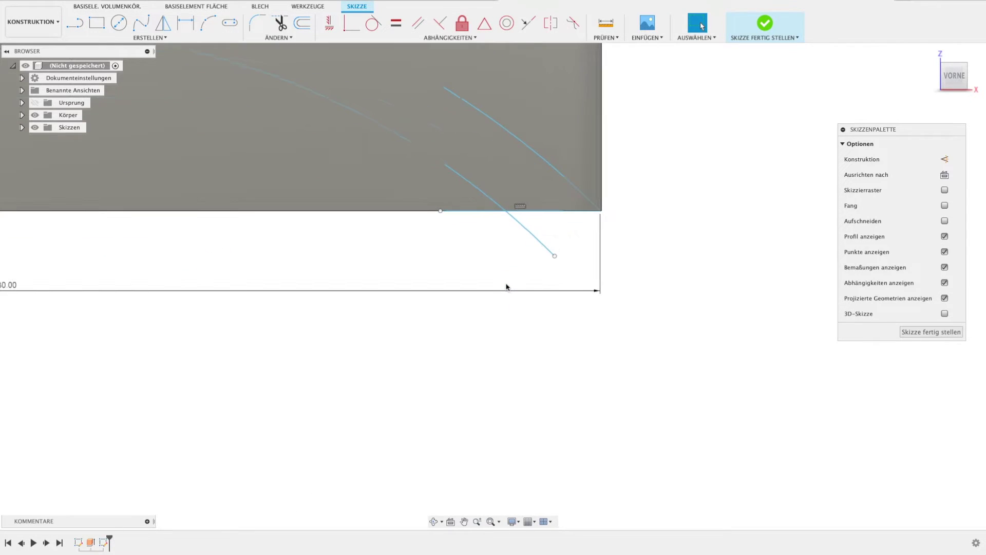
pyautogui.press('t')
pyautogui.click(533, 236)
pyautogui.scroll(-1, 548, 231)
pyautogui.scroll(-1, 548, 233)
# - Round the corner between the bottom line and the arc with a 1.50 mm fillet
pyautogui.click(257, 22)
pyautogui.click(566, 218)
pyautogui.click(569, 213)
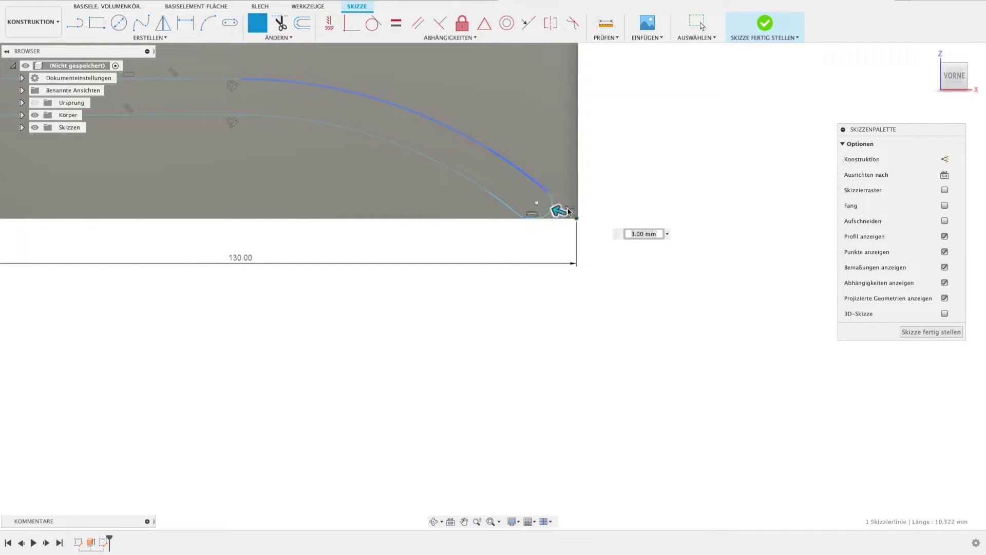
pyautogui.scroll(2, 570, 210)
pyautogui.scroll(1, 563, 203)
pyautogui.moveTo(558, 190); pyautogui.dragTo(562, 193)
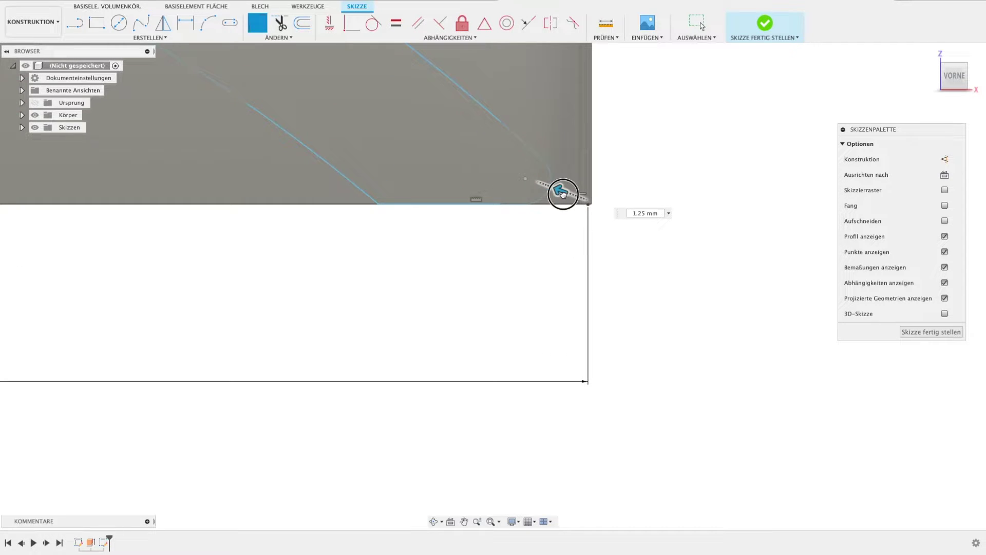
pyautogui.scroll(-1, 560, 263)
pyautogui.scroll(-1, 560, 262)
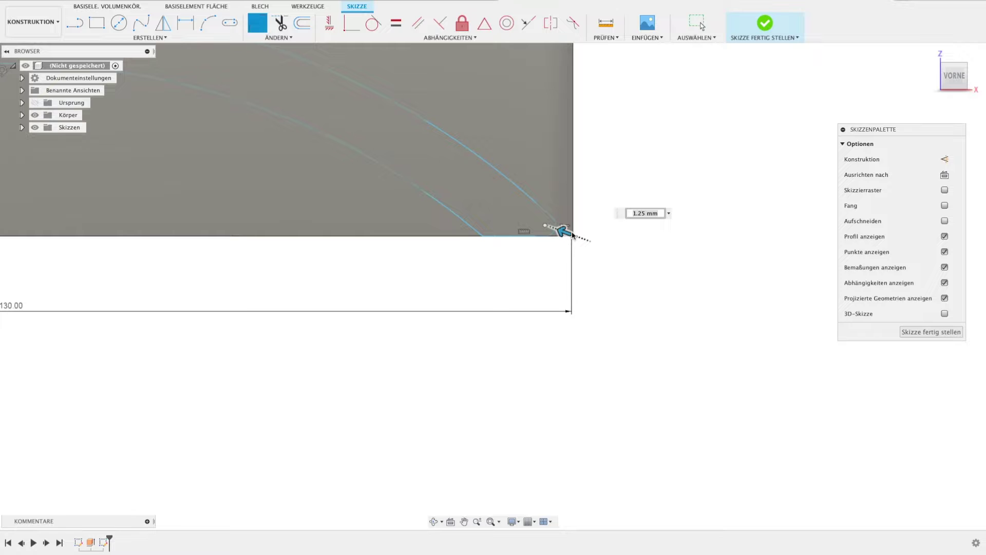
pyautogui.moveTo(573, 235); pyautogui.dragTo(564, 265)
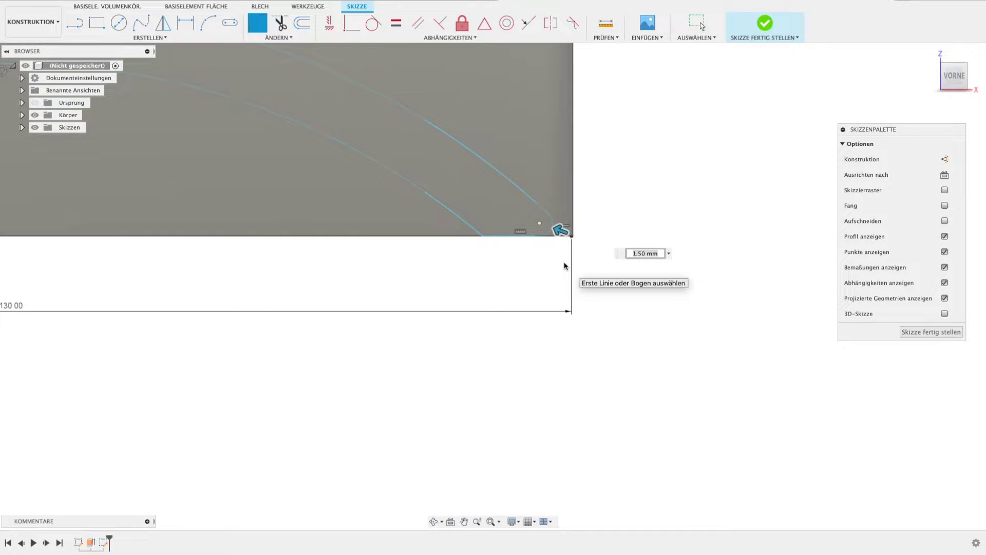
pyautogui.press('Escape')
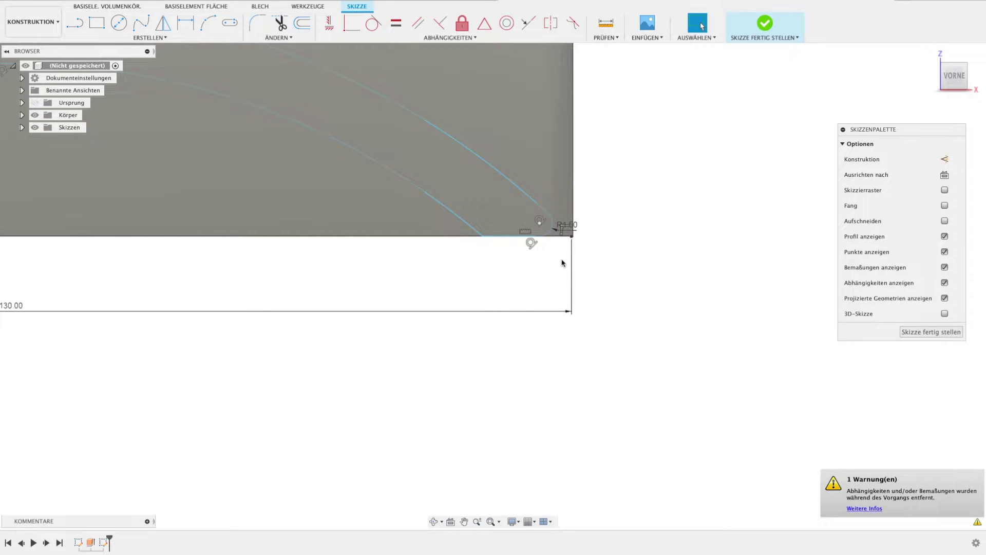
pyautogui.scroll(-2, 553, 247)
pyautogui.moveTo(495, 263); pyautogui.dragTo(615, 282, button='middle')
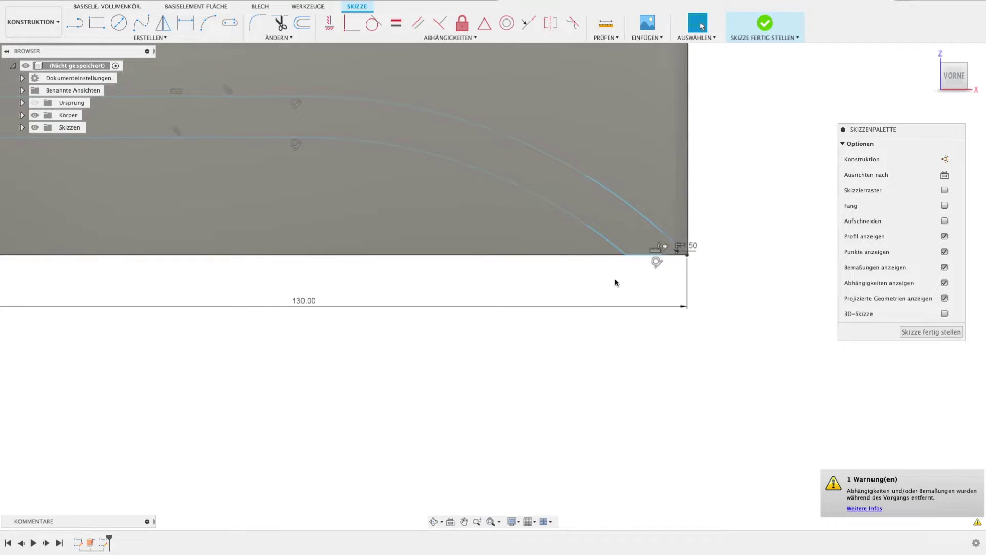
pyautogui.click(208, 22)
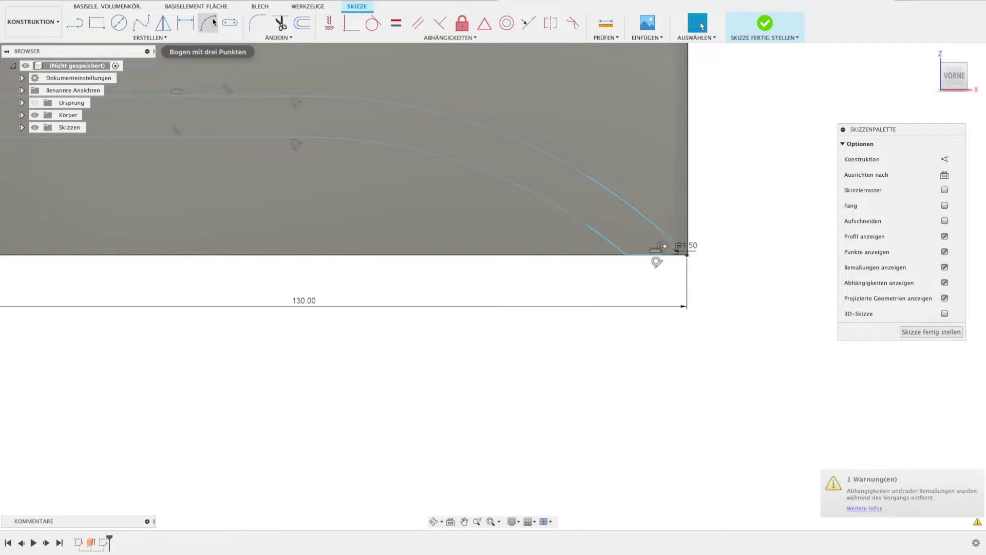
# - Draw an arc from the bottom line's left end to the lower offset curve, then trim the leftover pieces
pyautogui.click(625, 255)
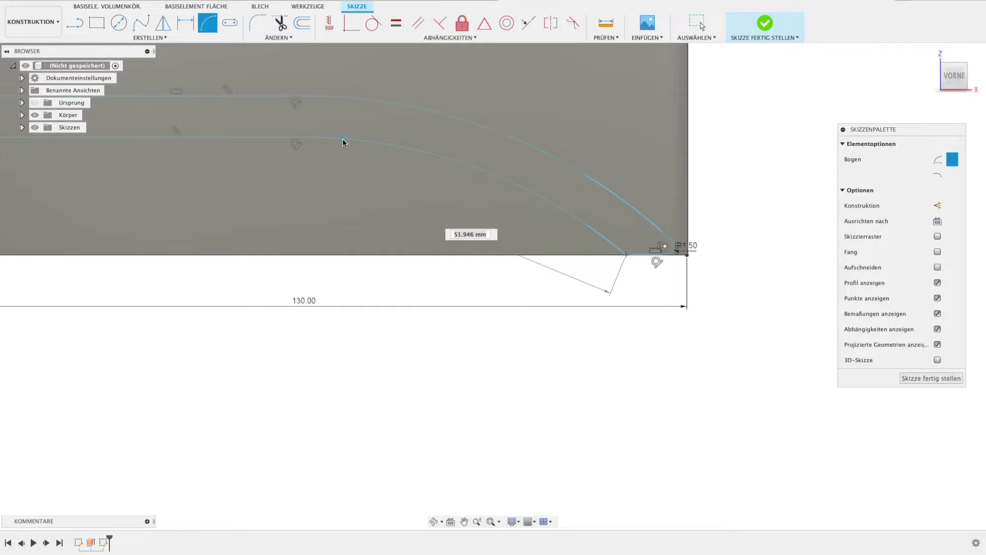
pyautogui.click(327, 140)
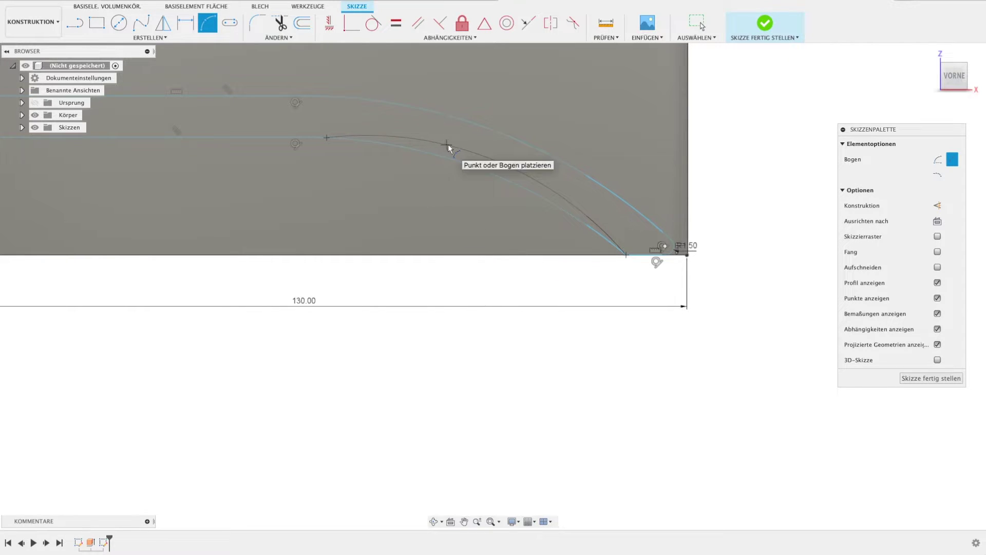
pyautogui.press('Escape')
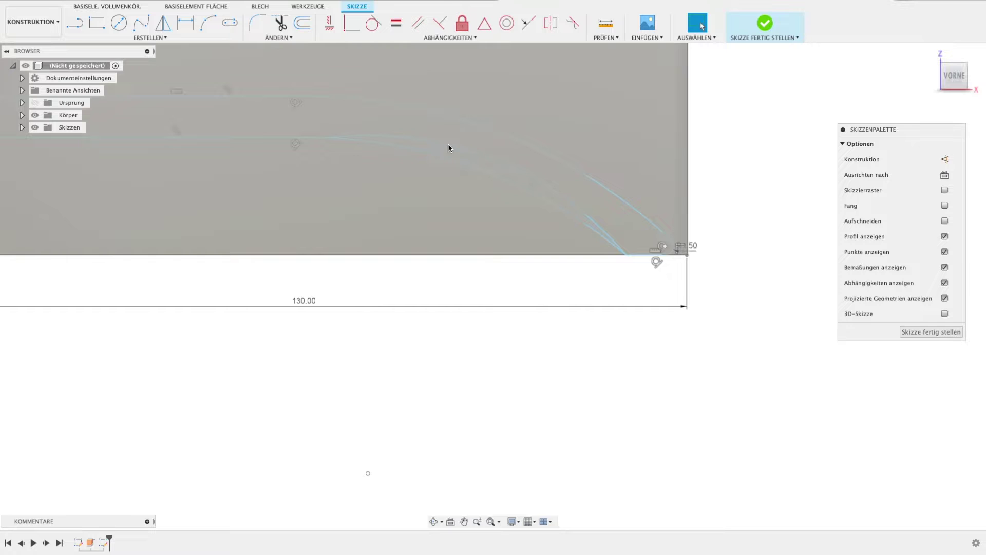
pyautogui.press('t')
pyautogui.click(457, 165)
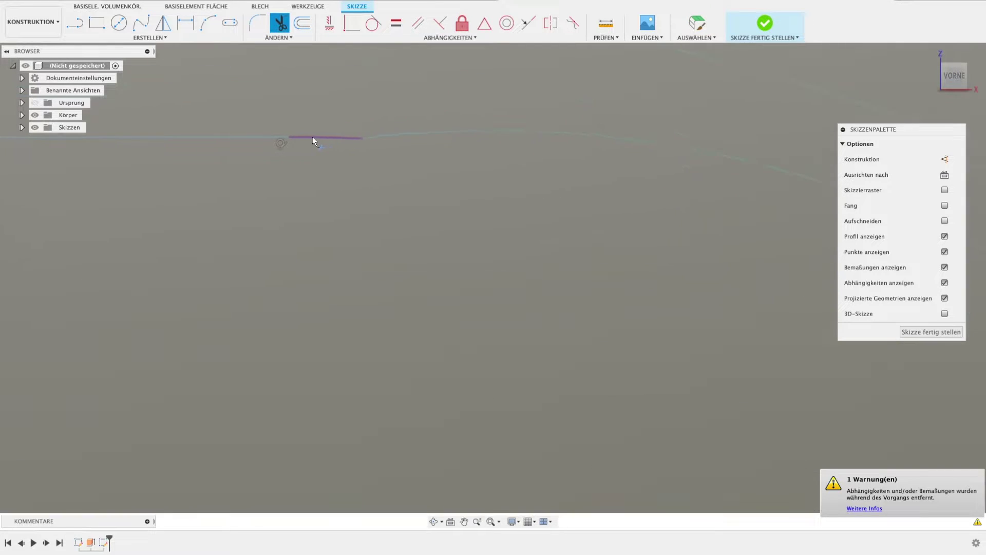
pyautogui.click(313, 136)
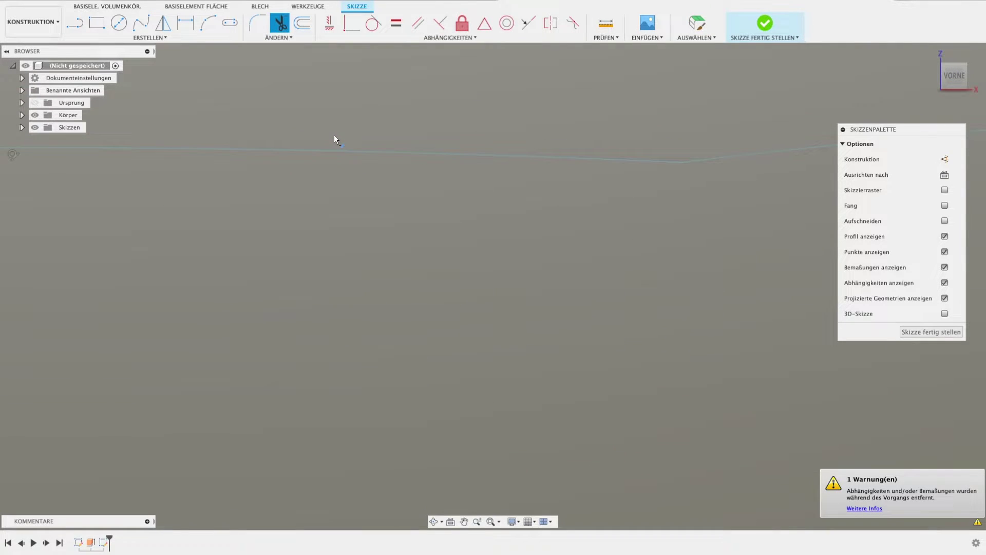
pyautogui.moveTo(238, 144)
pyautogui.mouseDown(button='middle')
pyautogui.moveTo(358, 224)
pyautogui.moveTo(424, 245)
pyautogui.mouseUp(button='middle')
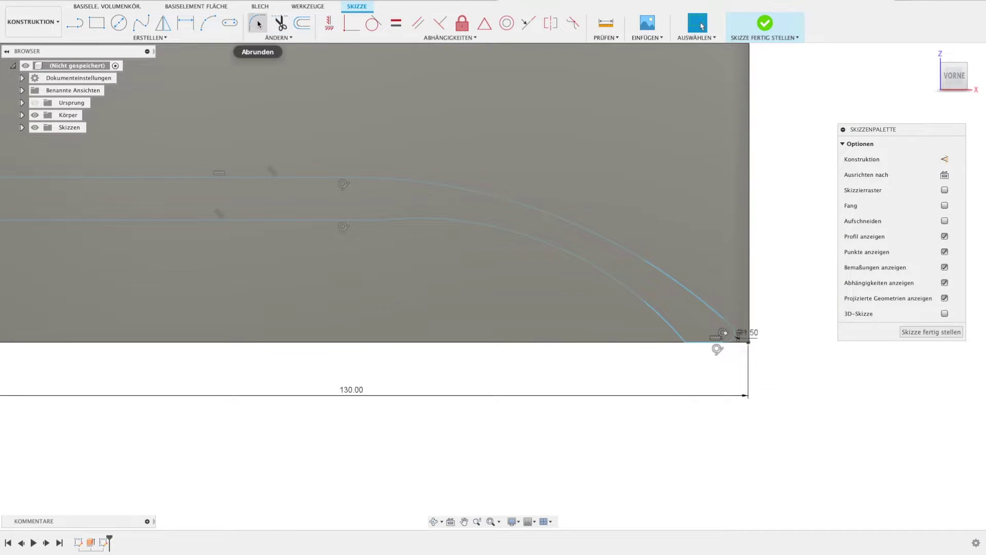
# - Start a sketch fillet at the corner where the inner curve meets the bottom edge
pyautogui.click(257, 23)
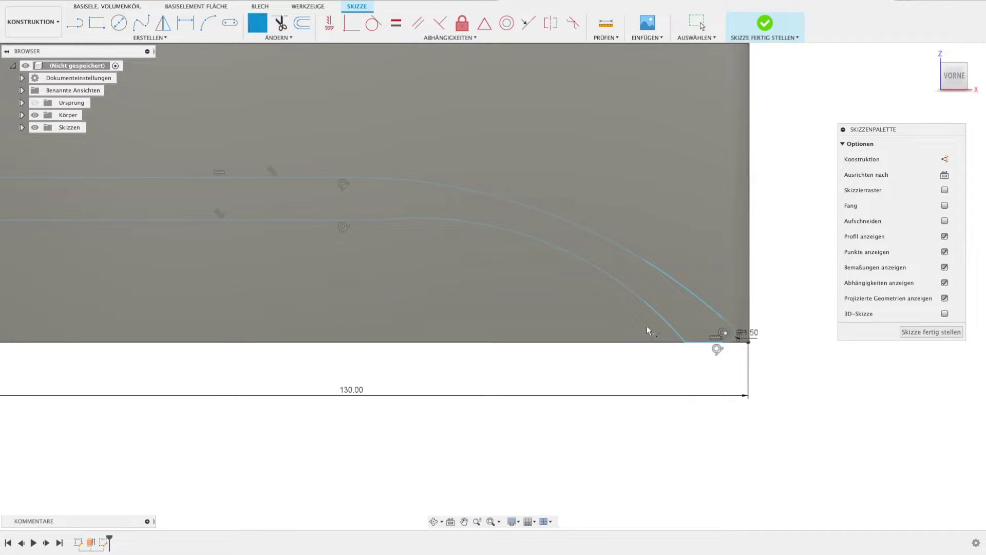
pyautogui.click(684, 342)
pyautogui.scroll(2, 680, 343)
pyautogui.scroll(3, 680, 342)
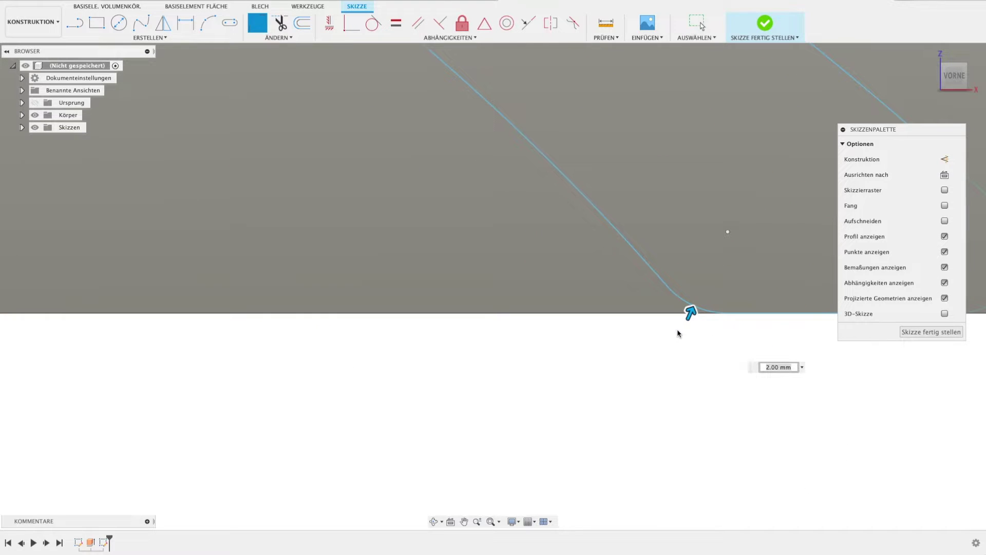
# - Set the lower end corner fillet to a 7.95 mm radius
pyautogui.moveTo(692, 312); pyautogui.dragTo(701, 288)
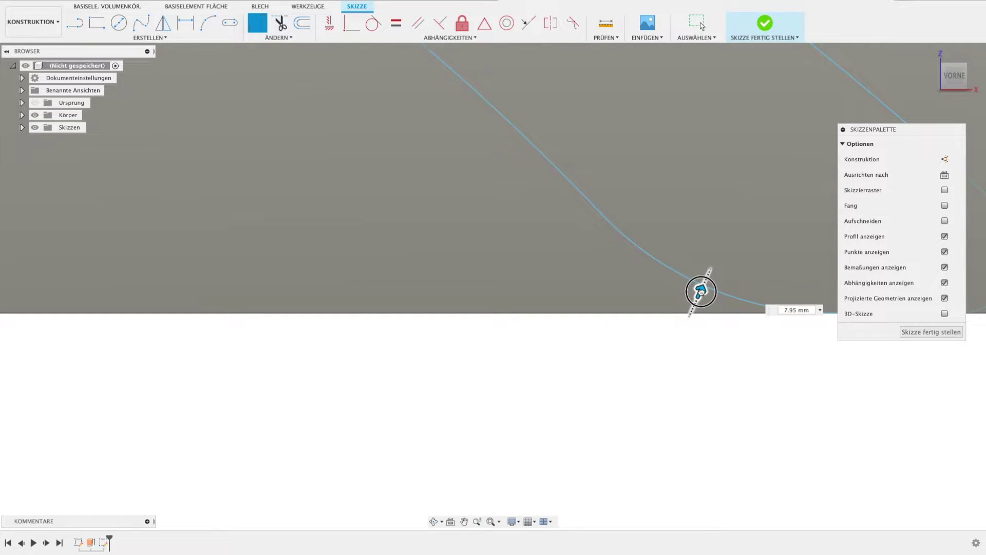
pyautogui.scroll(-1, 693, 371)
pyautogui.press('Return')
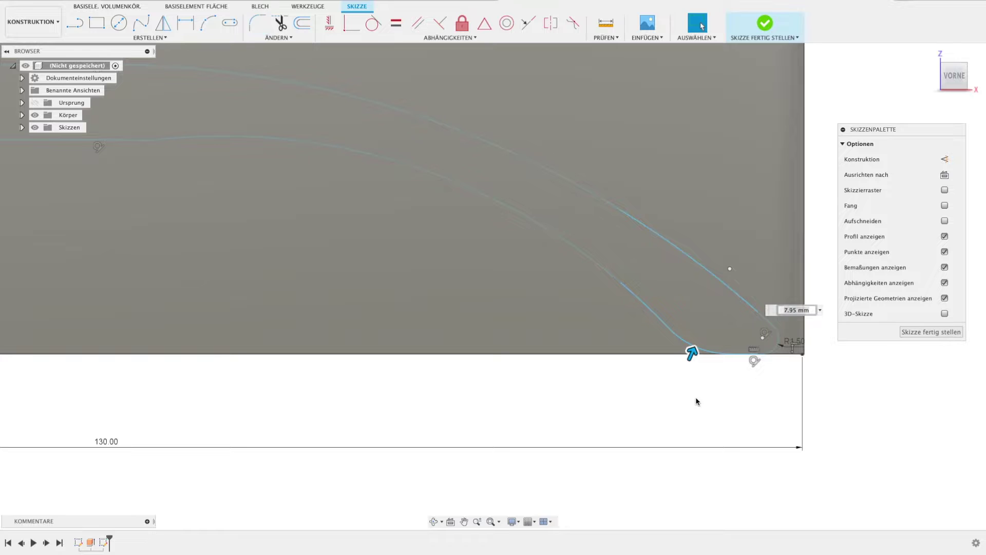
pyautogui.scroll(-1, 655, 382)
pyautogui.scroll(-2, 656, 381)
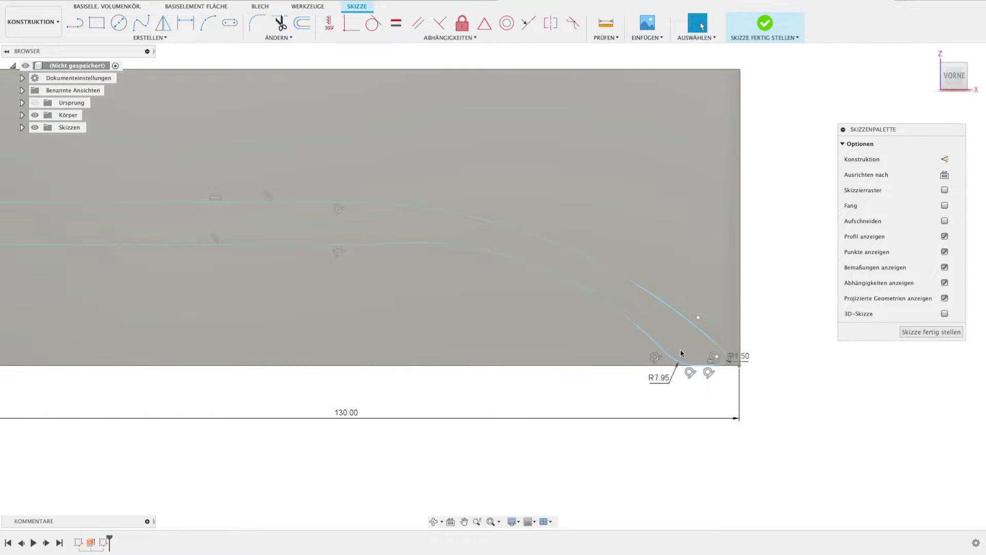
pyautogui.scroll(-2, 722, 411)
pyautogui.moveTo(434, 346); pyautogui.dragTo(677, 347, button='middle')
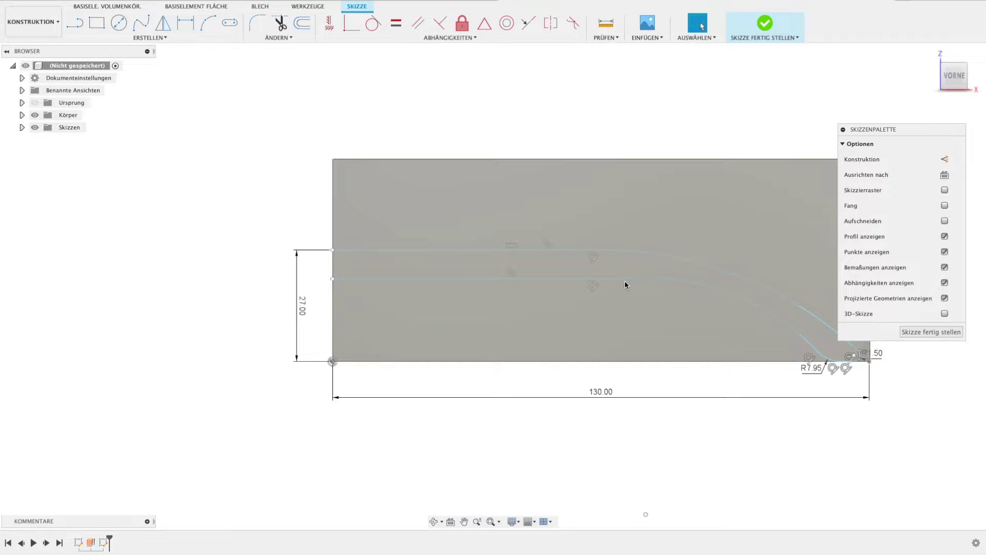
pyautogui.scroll(3, 625, 284)
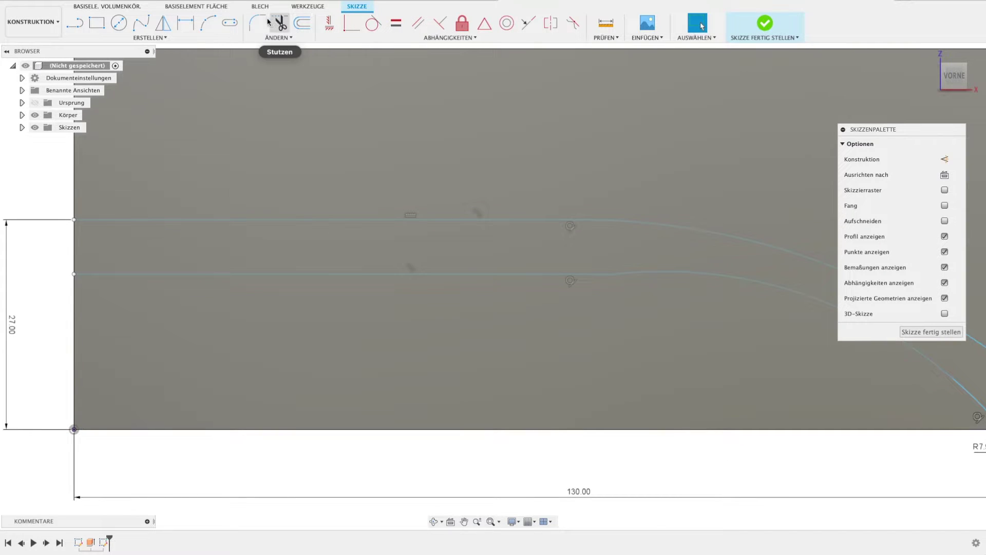
# - Round the inner bend with a 59.50 mm fillet
pyautogui.click(268, 22)
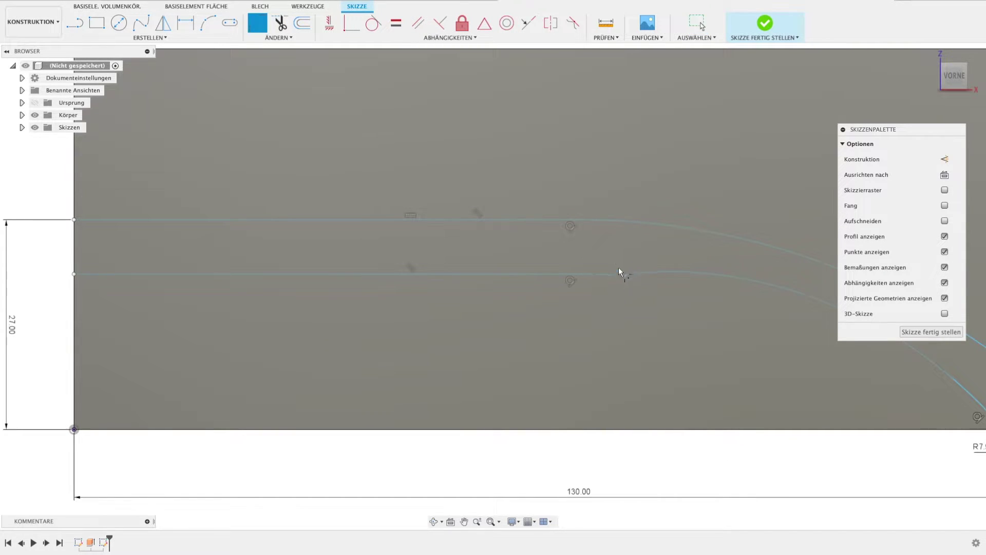
pyautogui.scroll(1, 608, 280)
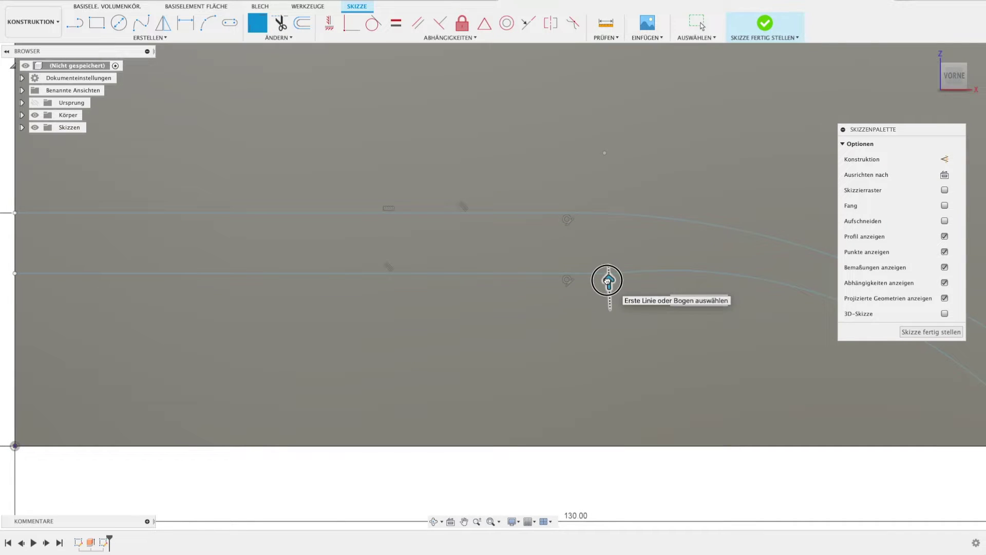
pyautogui.click(608, 280)
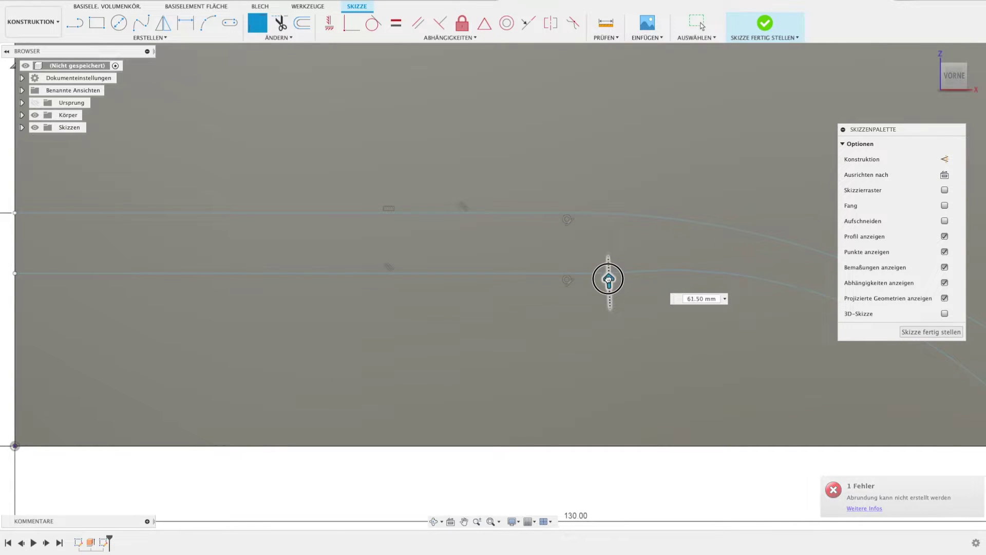
pyautogui.click(608, 281)
pyautogui.write('59.5')
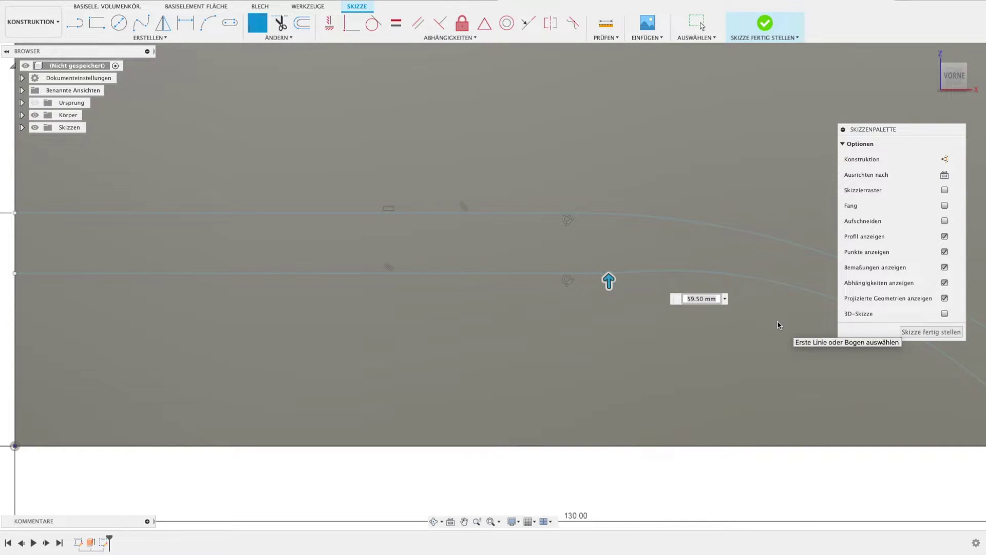
pyautogui.press('Return')
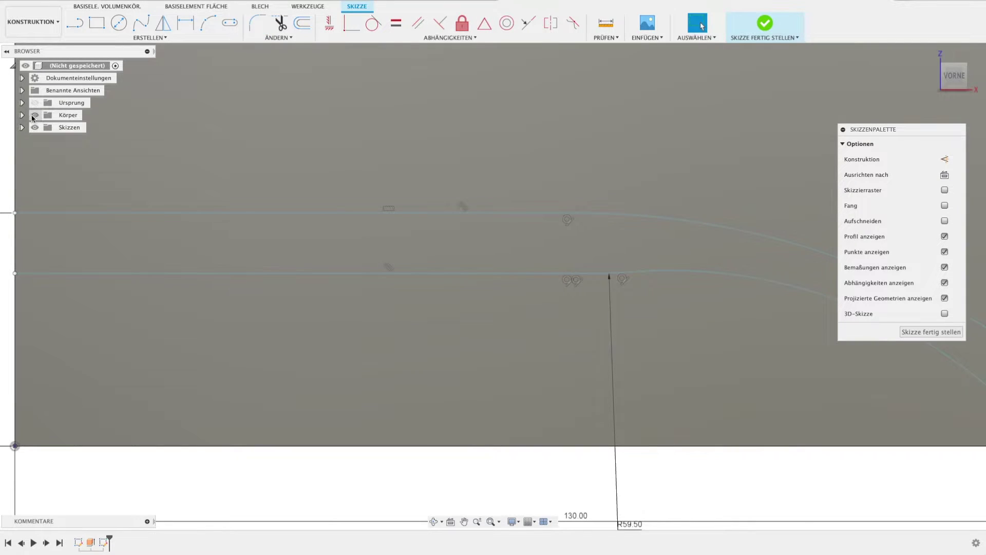
pyautogui.scroll(-3, 439, 256)
pyautogui.scroll(-1, 460, 264)
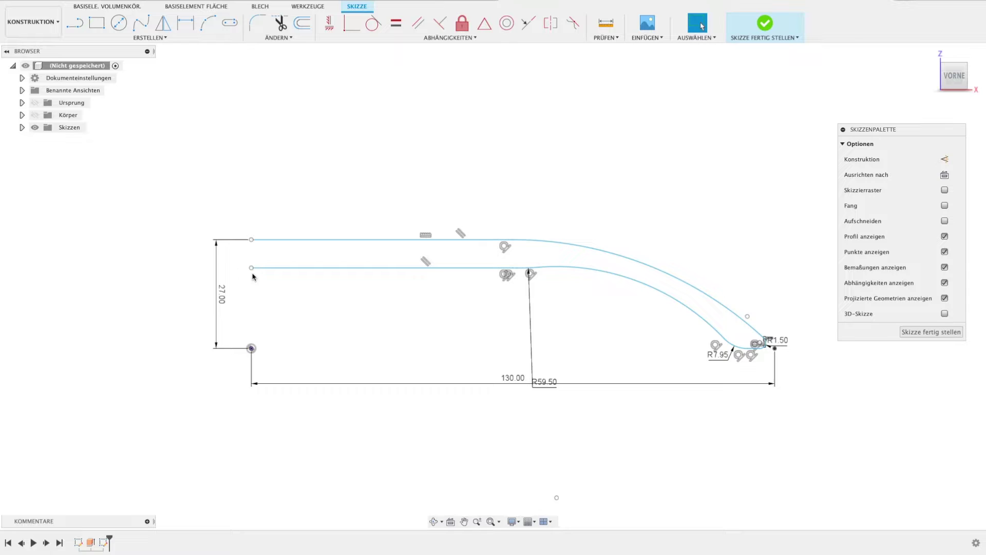
# - Draw a vertical line at the left end, then delete the wrong lower and leftover segments
pyautogui.press('l')
pyautogui.click(251, 239)
pyautogui.click(251, 268)
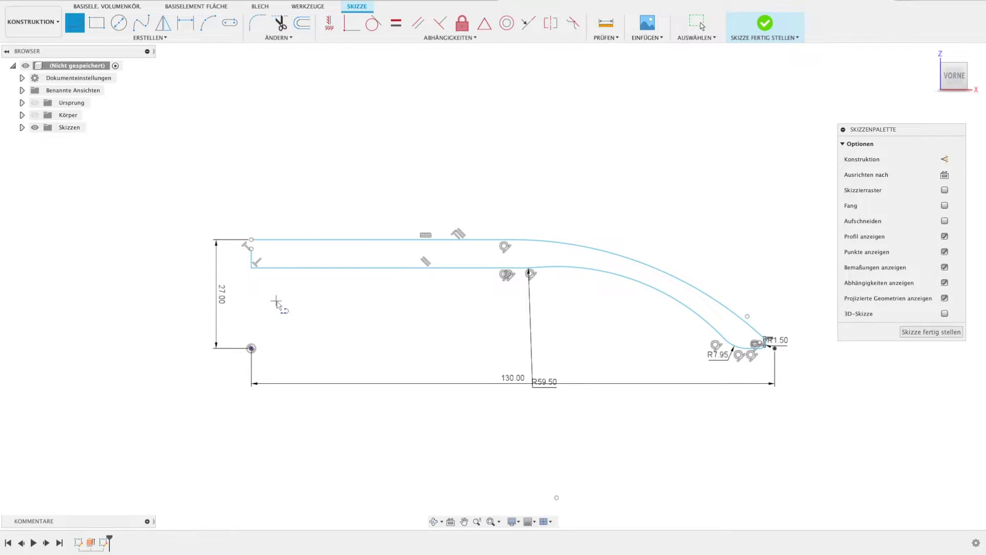
pyautogui.press('Escape')
pyautogui.scroll(2, 251, 252)
pyautogui.scroll(3, 254, 254)
pyautogui.click(246, 282)
pyautogui.press('Delete')
pyautogui.click(245, 250)
pyautogui.press('Delete')
# - Redraw the vertical closing line across the arm's left end so the profile closes
pyautogui.press('l')
pyautogui.click(244, 346)
pyautogui.click(244, 176)
pyautogui.press('Escape')
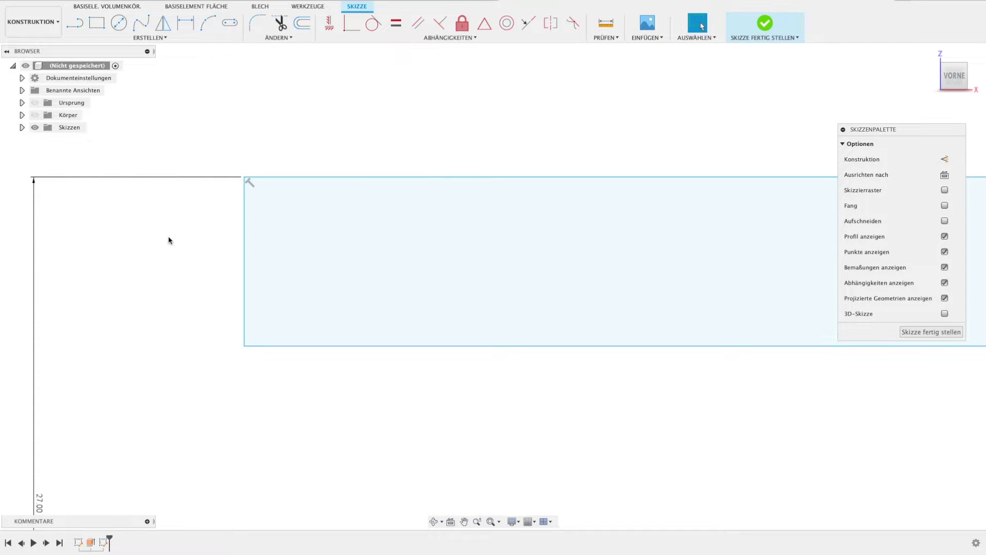
pyautogui.scroll(-3, 252, 308)
pyautogui.scroll(-3, 262, 307)
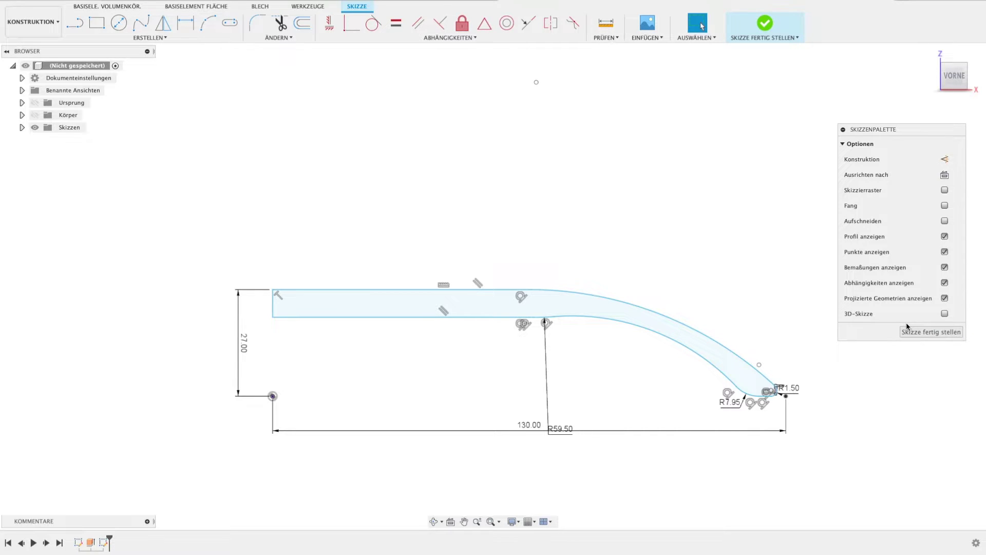
# - Place 10 mm 'Fusion' sketch text, rotated 180°, onto the arm's left end
pyautogui.click(146, 36)
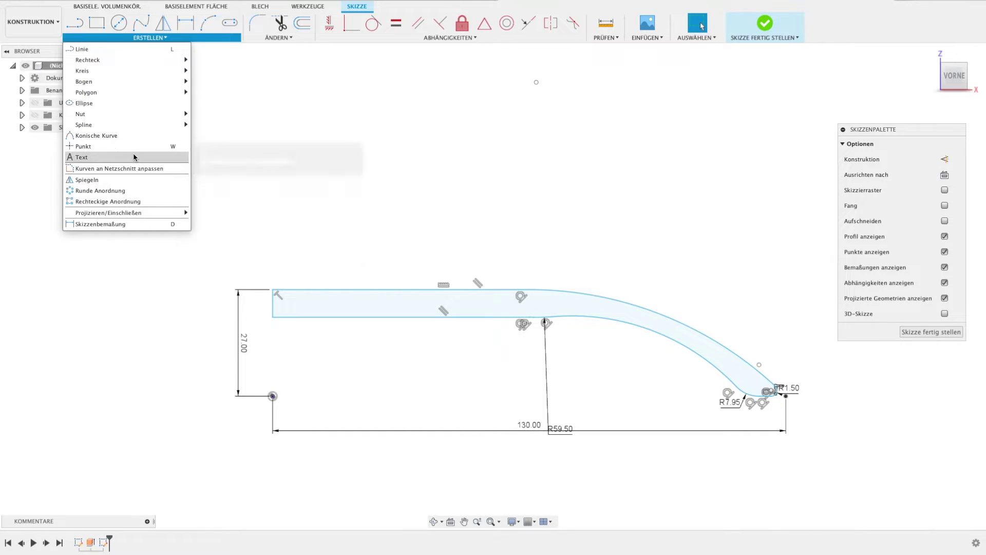
pyautogui.click(135, 156)
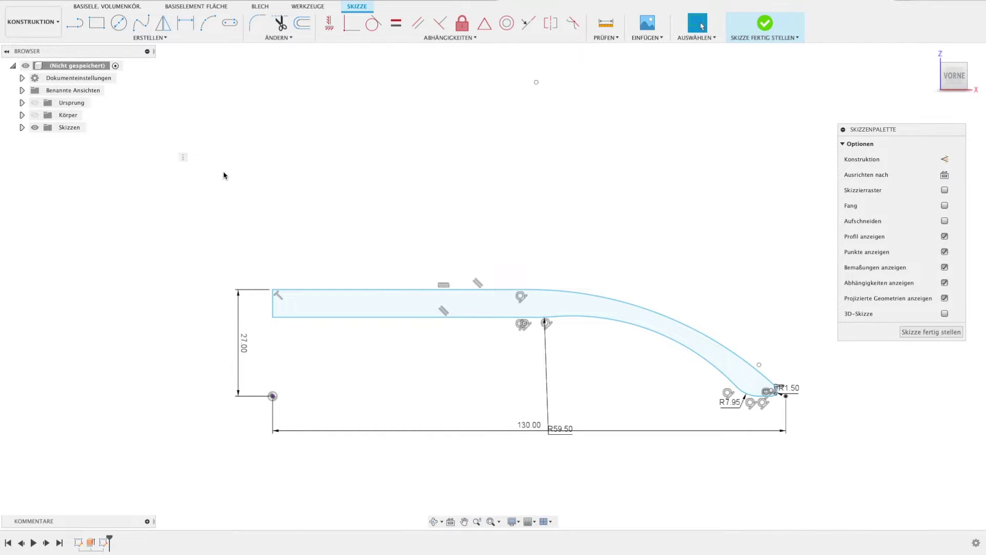
pyautogui.click(293, 303)
pyautogui.click(840, 218)
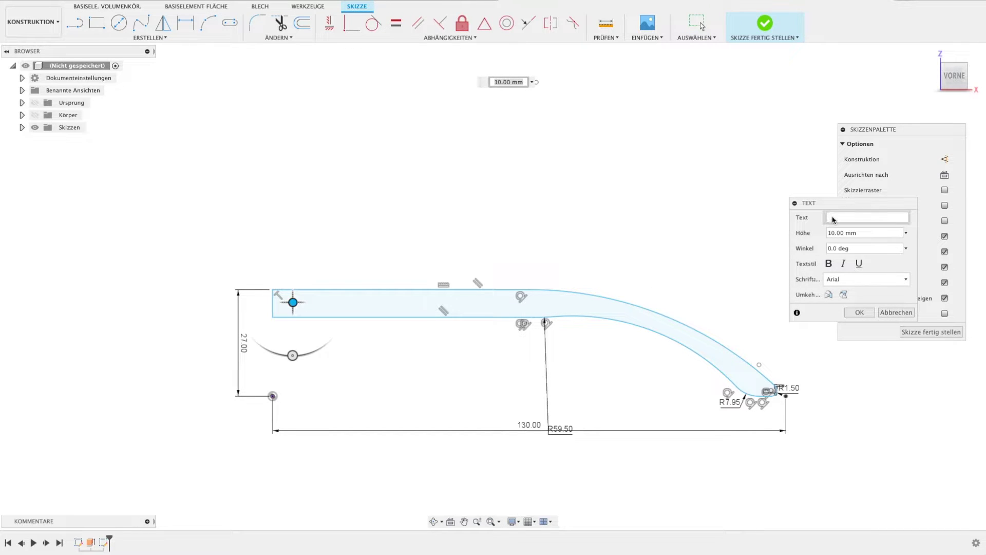
pyautogui.write('Fusion')
pyautogui.moveTo(291, 355); pyautogui.dragTo(293, 242)
pyautogui.moveTo(292, 302); pyautogui.dragTo(283, 317)
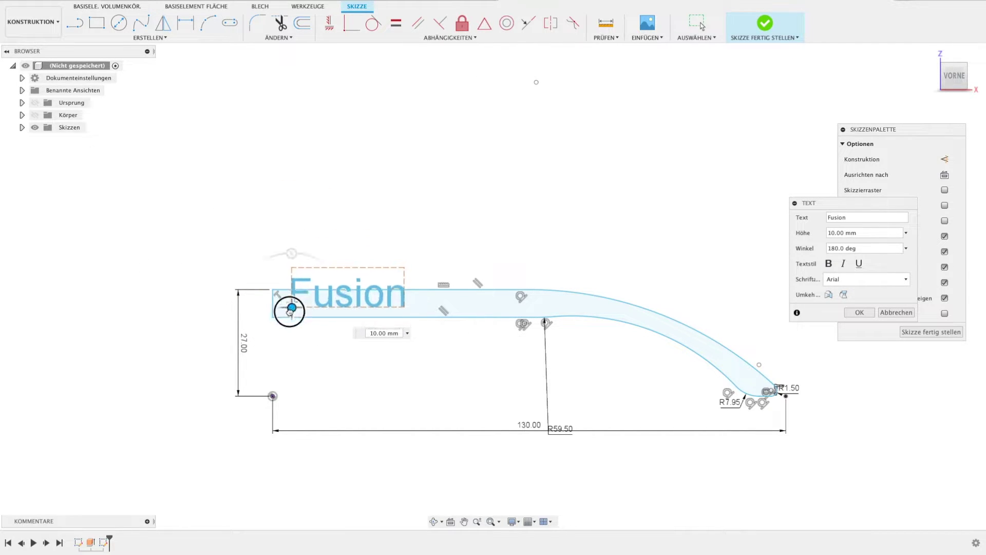
pyautogui.scroll(3, 283, 317)
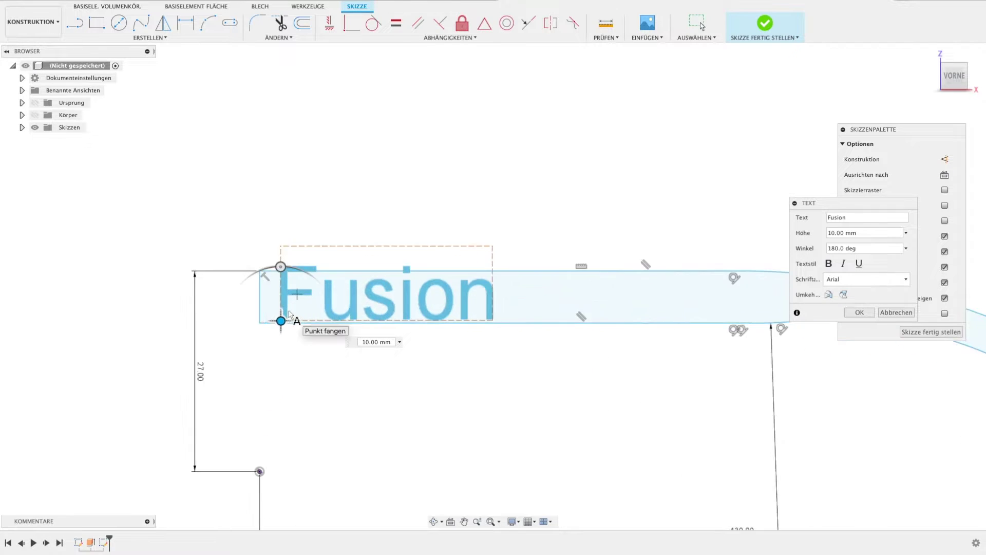
# - Snap the text's corner to the arm's left end and set its font to Bodoni 72
pyautogui.scroll(2, 288, 319)
pyautogui.moveTo(275, 324); pyautogui.dragTo(273, 328)
pyautogui.write('6')
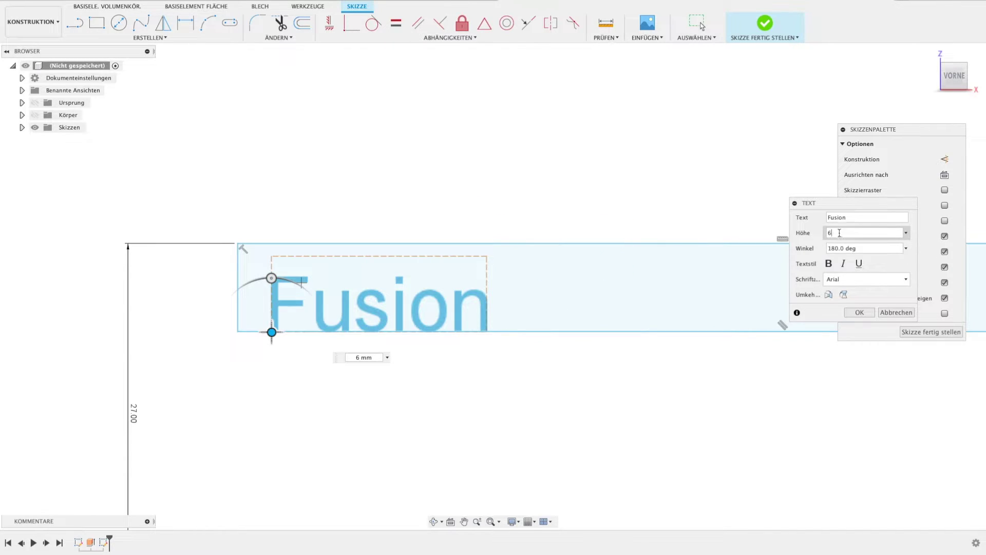
pyautogui.moveTo(272, 332); pyautogui.dragTo(251, 319)
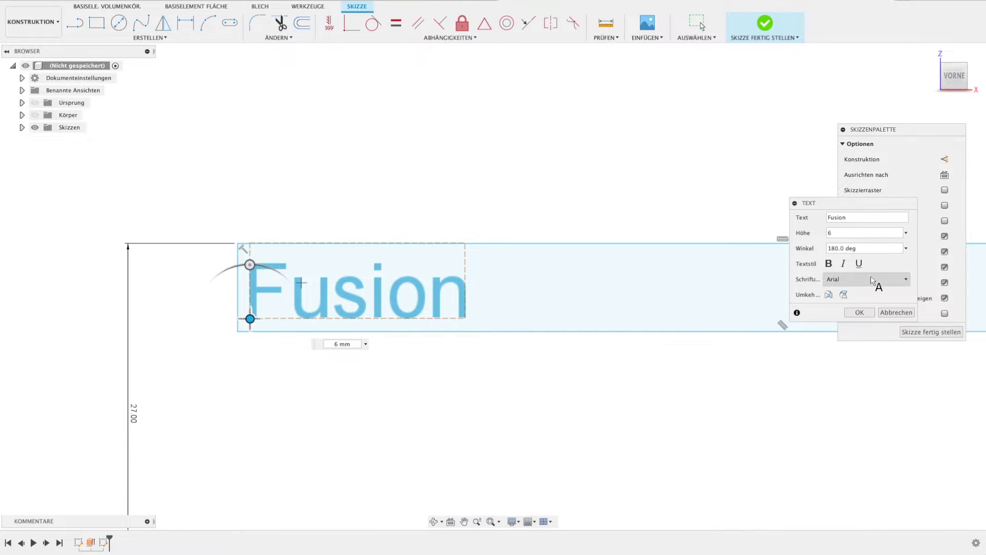
pyautogui.click(860, 286)
pyautogui.scroll(-3, 868, 346)
pyautogui.scroll(-3, 865, 347)
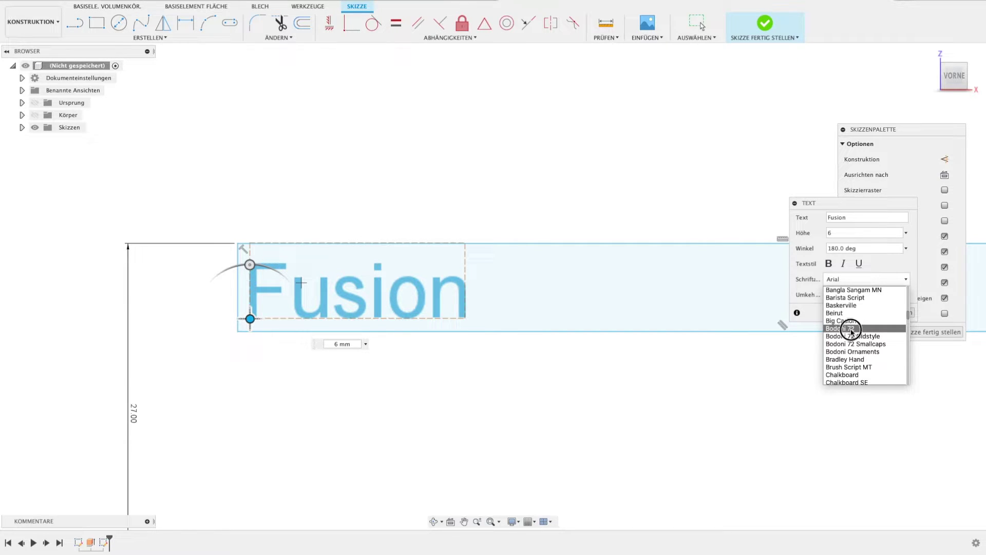
pyautogui.click(852, 329)
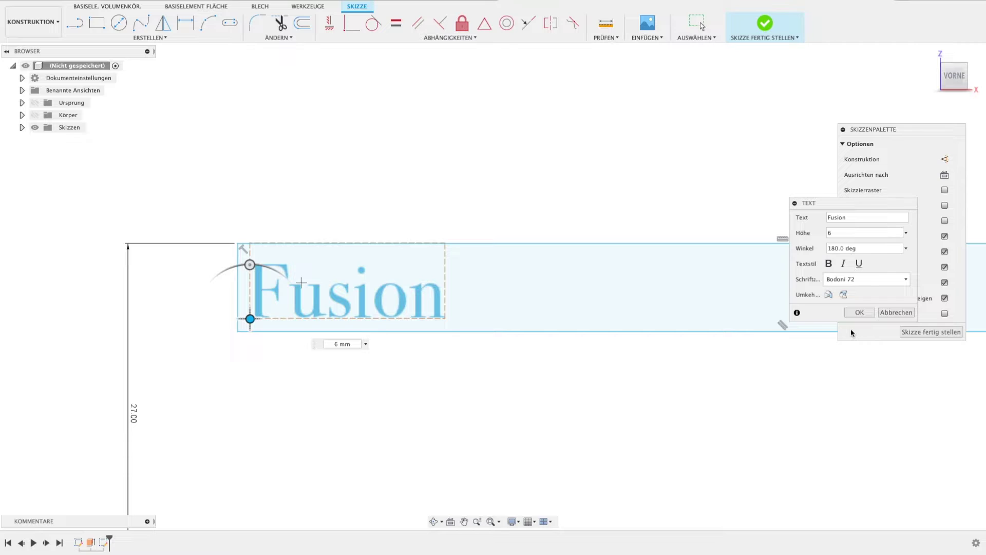
# - Try the porsche font, then Phosphate, for the 'Fusion' text
pyautogui.click(865, 283)
pyautogui.scroll(-5, 867, 303)
pyautogui.scroll(-5, 865, 334)
pyautogui.scroll(-5, 865, 359)
pyautogui.scroll(-5, 865, 359)
pyautogui.scroll(-3, 865, 360)
pyautogui.scroll(-5, 866, 360)
pyautogui.scroll(-5, 867, 361)
pyautogui.scroll(2, 866, 360)
pyautogui.click(865, 329)
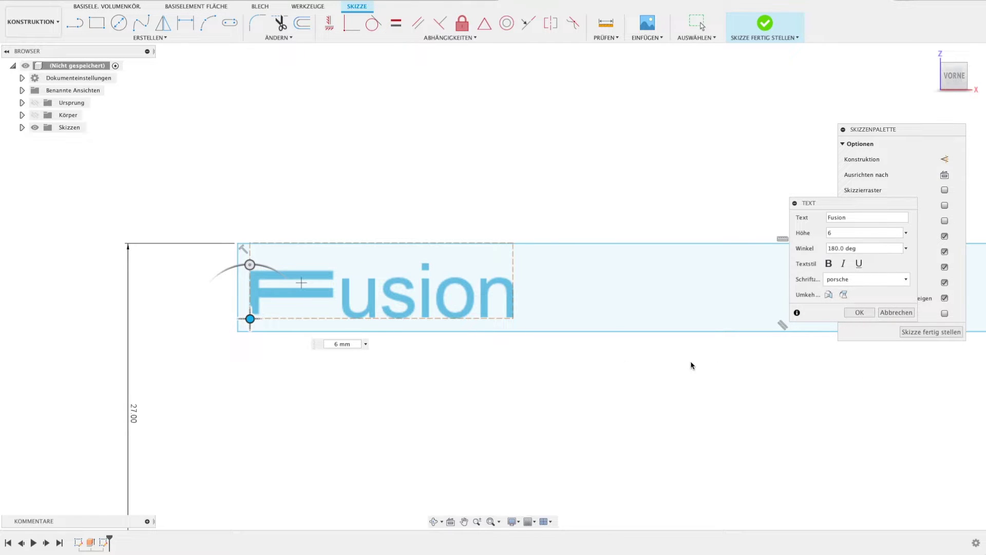
pyautogui.click(856, 284)
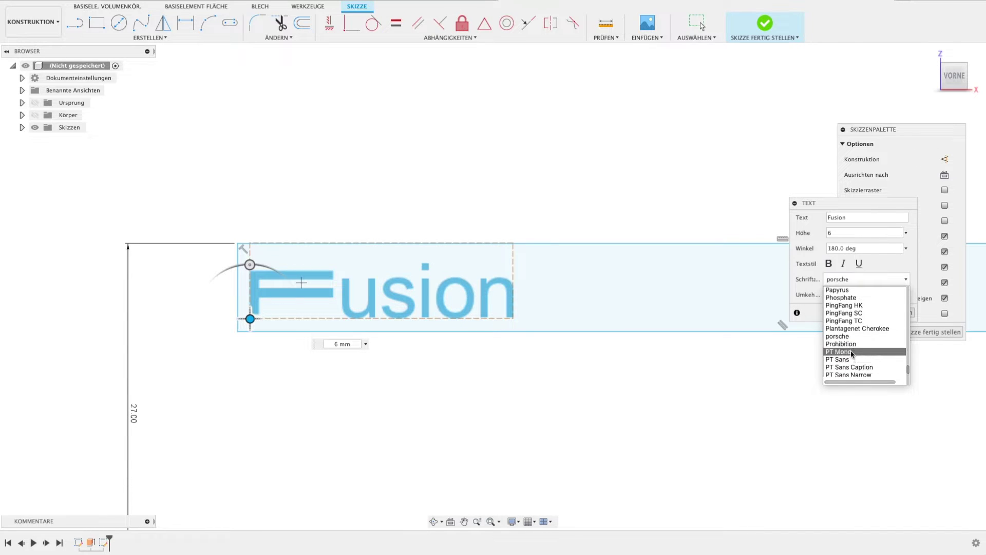
pyautogui.click(852, 298)
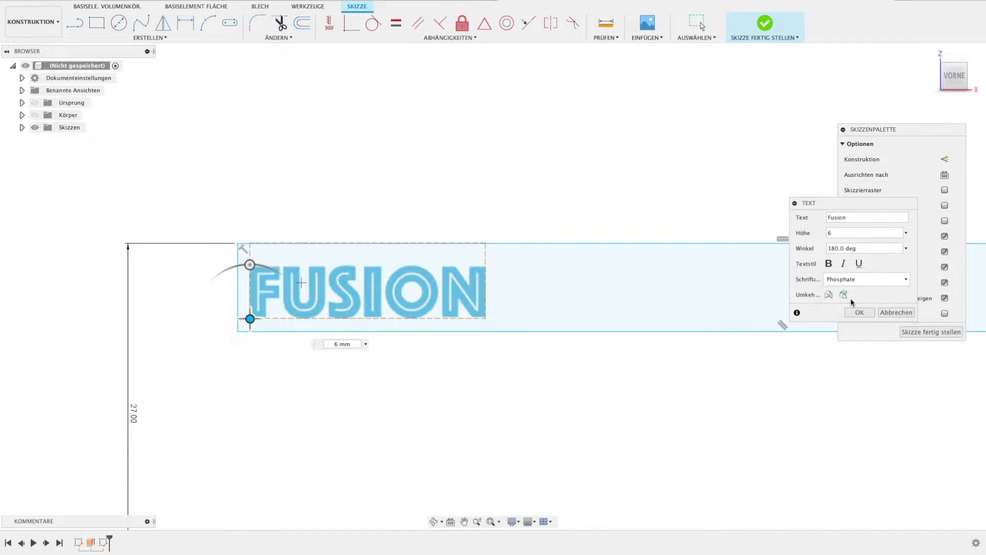
# - Switch the text font to Noto Sans Vai, then Noto Sans Osmanya
pyautogui.click(861, 286)
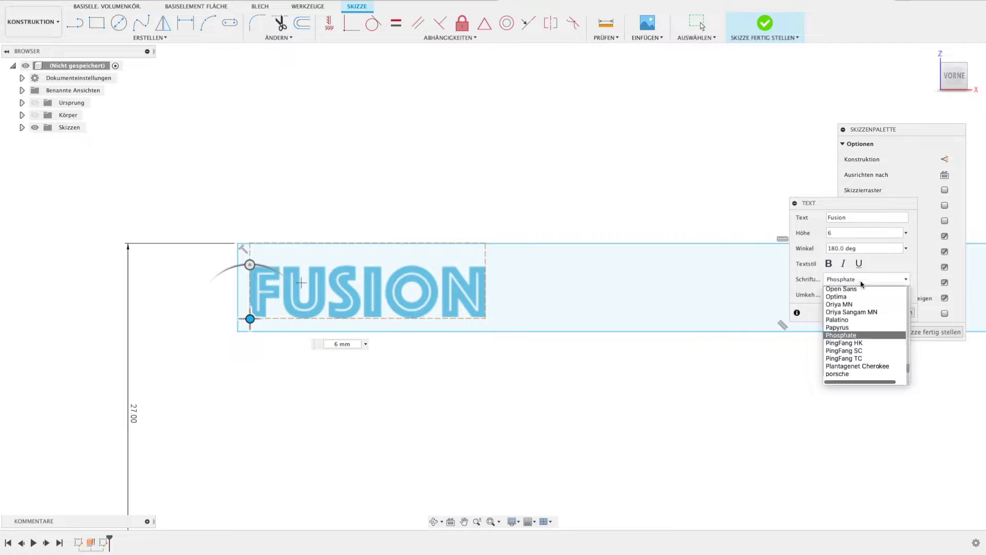
pyautogui.scroll(2, 860, 328)
pyautogui.scroll(3, 860, 328)
pyautogui.click(860, 328)
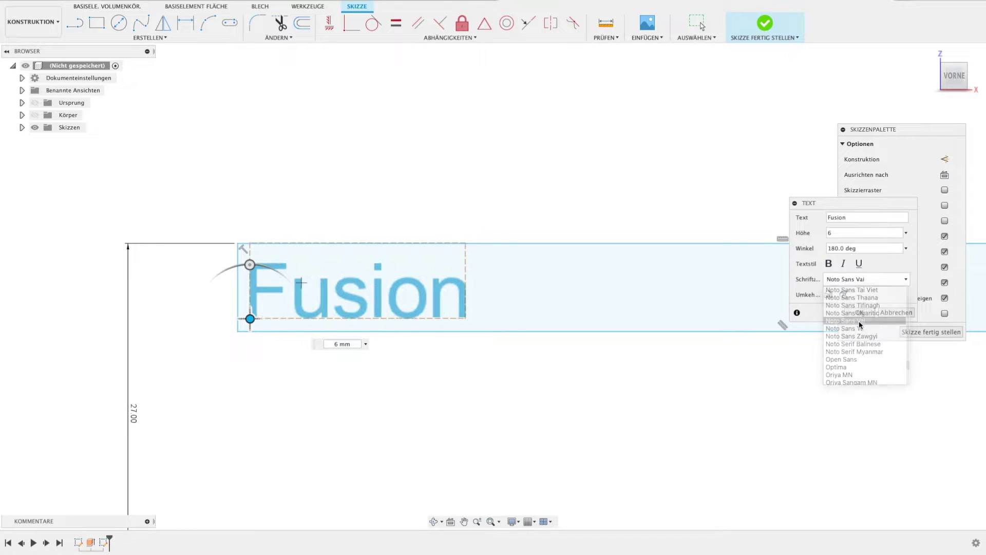
pyautogui.click(863, 280)
pyautogui.scroll(3, 863, 329)
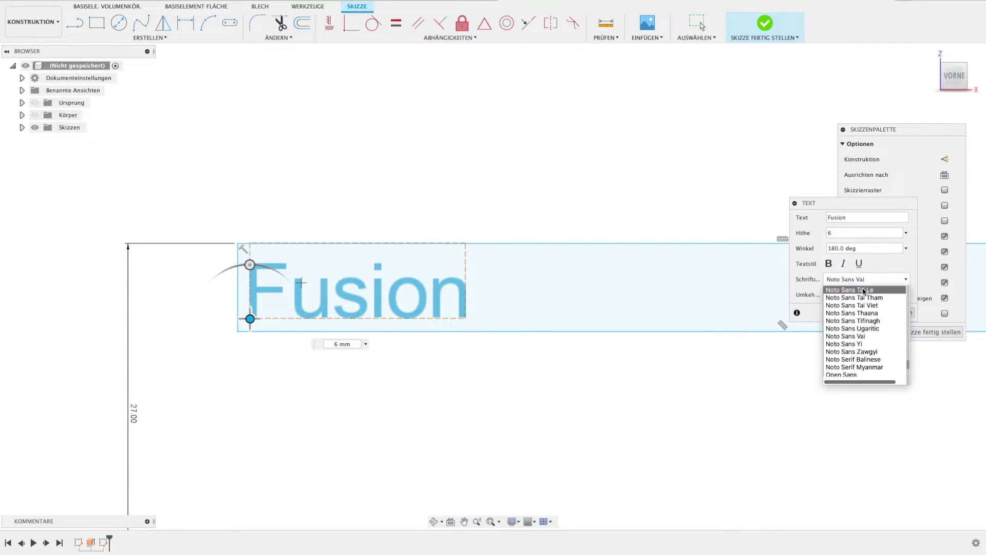
pyautogui.scroll(2, 864, 324)
pyautogui.click(864, 312)
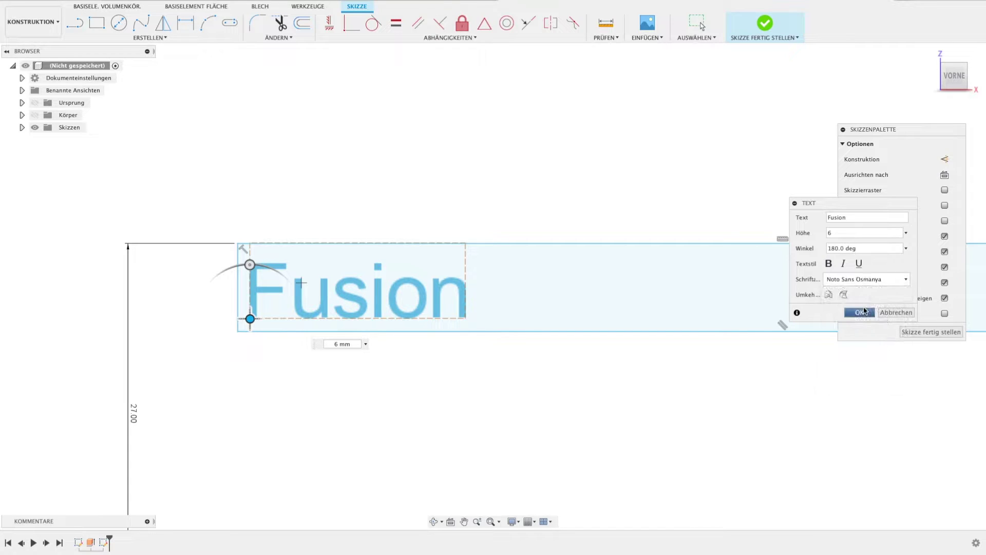
pyautogui.click(868, 280)
pyautogui.scroll(3, 866, 345)
# - Try the fonts Lao MN, Impact, Kannada MN and Helvetica Neue on the Fusion text
pyautogui.scroll(3, 866, 347)
pyautogui.scroll(3, 866, 345)
pyautogui.scroll(3, 865, 340)
pyautogui.scroll(3, 864, 333)
pyautogui.scroll(3, 863, 323)
pyautogui.scroll(3, 862, 322)
pyautogui.scroll(2, 862, 322)
pyautogui.scroll(2, 861, 319)
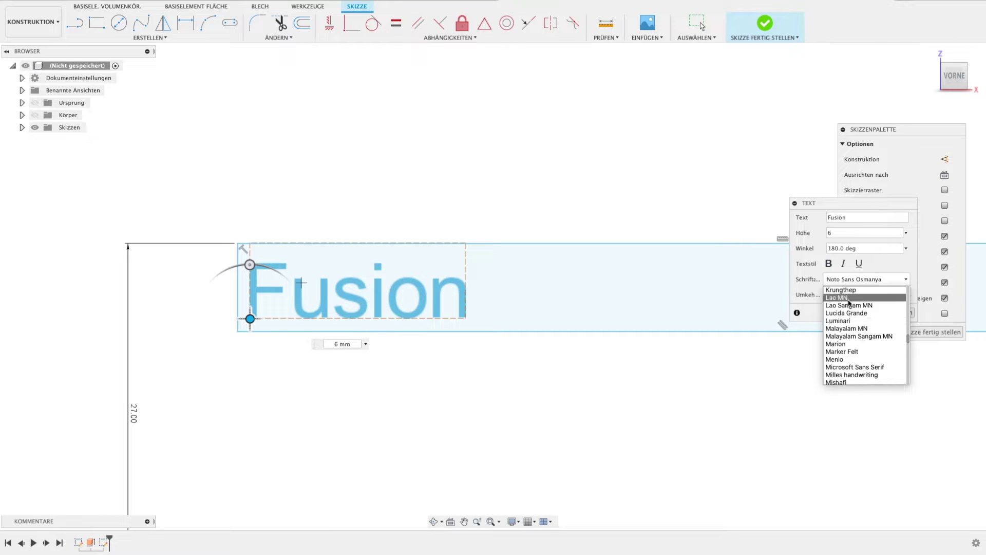
pyautogui.click(850, 301)
pyautogui.click(856, 279)
pyautogui.scroll(3, 858, 305)
pyautogui.scroll(3, 859, 303)
pyautogui.click(859, 301)
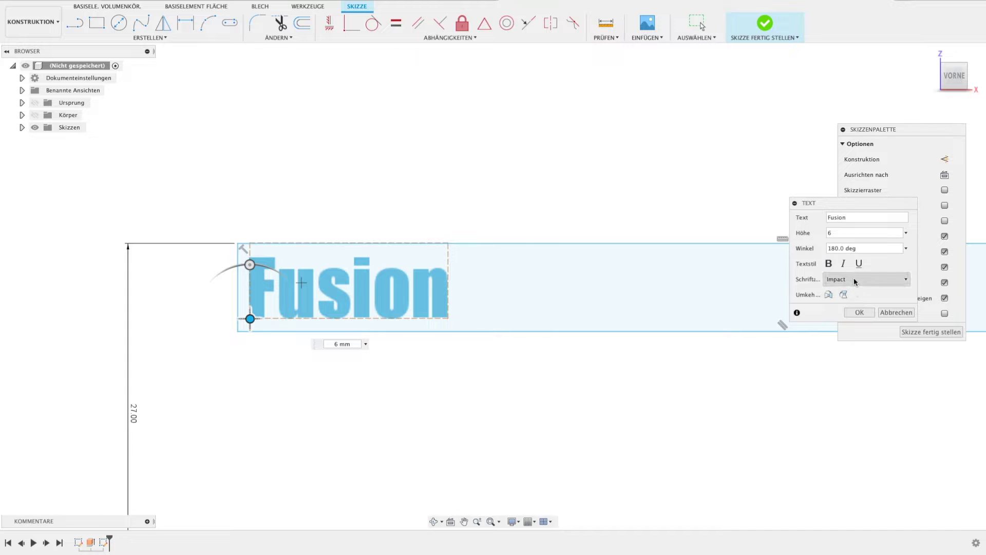
pyautogui.click(856, 279)
pyautogui.scroll(2, 862, 352)
pyautogui.click(862, 359)
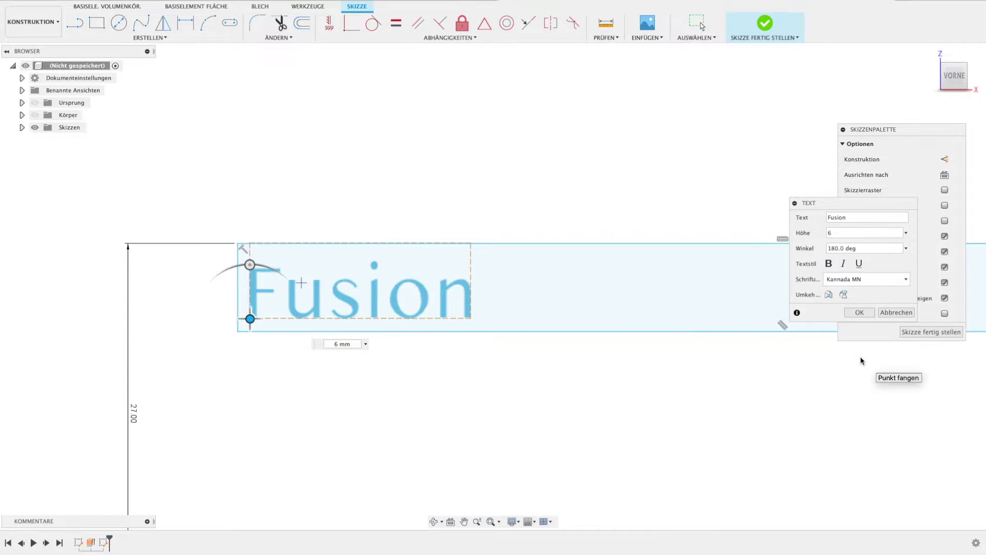
pyautogui.click(857, 280)
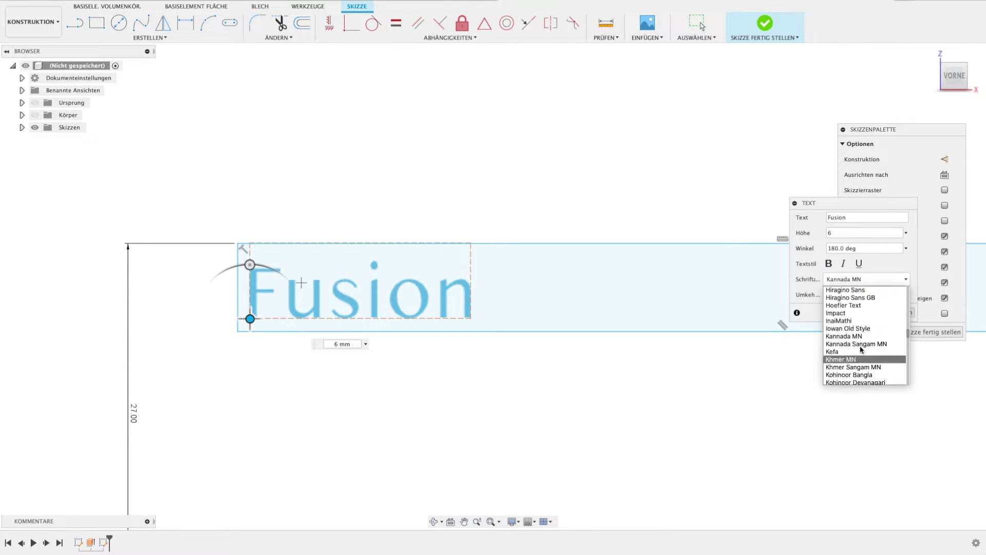
pyautogui.scroll(5, 848, 359)
pyautogui.scroll(2, 848, 355)
pyautogui.scroll(2, 847, 329)
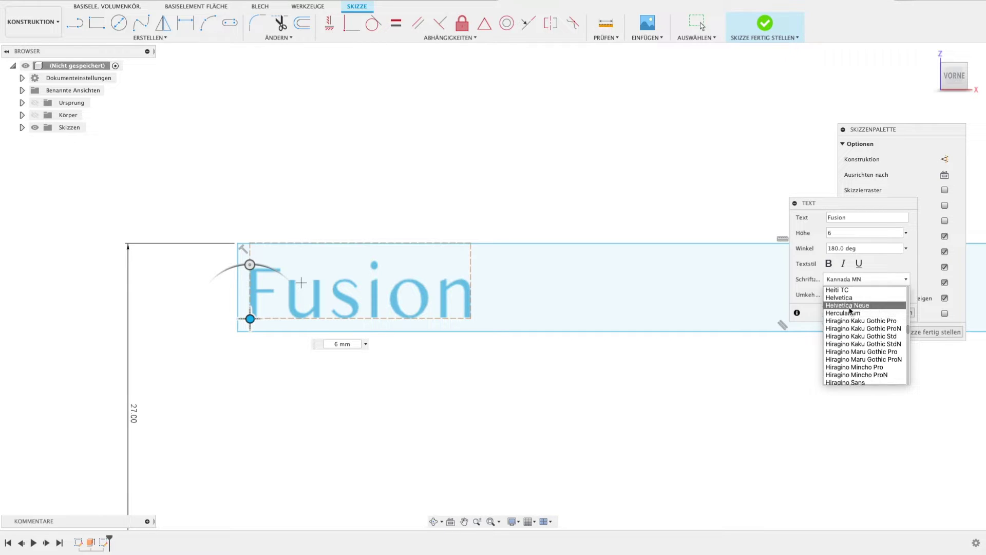
pyautogui.click(846, 303)
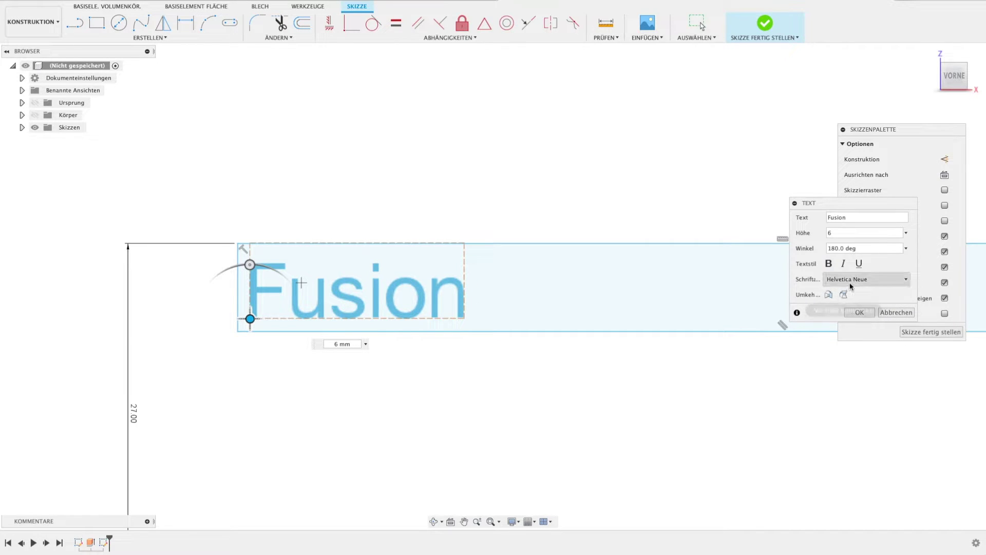
# - Pass Times New Roman, choose Times with bold style, and confirm the text settings
pyautogui.click(868, 279)
pyautogui.scroll(-3, 852, 354)
pyautogui.scroll(-3, 837, 365)
pyautogui.scroll(-5, 837, 365)
pyautogui.scroll(-5, 845, 363)
pyautogui.scroll(-5, 853, 360)
pyautogui.scroll(-5, 860, 360)
pyautogui.scroll(-3, 860, 360)
pyautogui.scroll(-3, 860, 357)
pyautogui.scroll(-3, 861, 354)
pyautogui.scroll(-2, 861, 353)
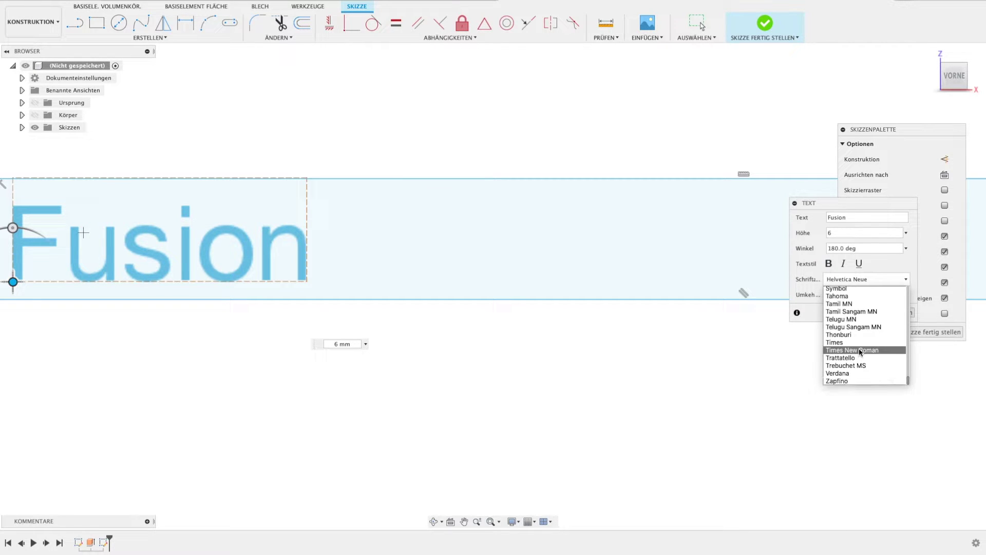
pyautogui.click(861, 351)
pyautogui.scroll(-3, 619, 381)
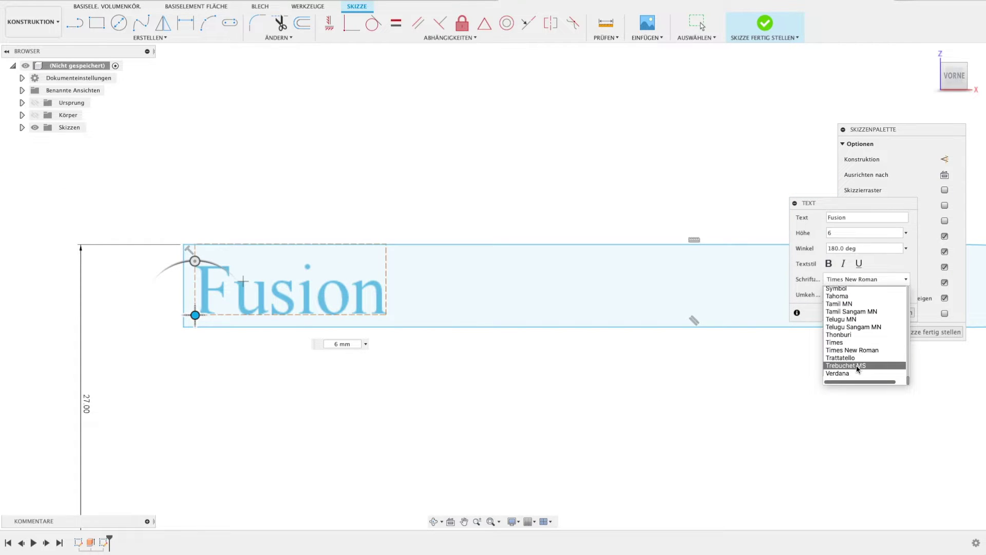
pyautogui.click(857, 343)
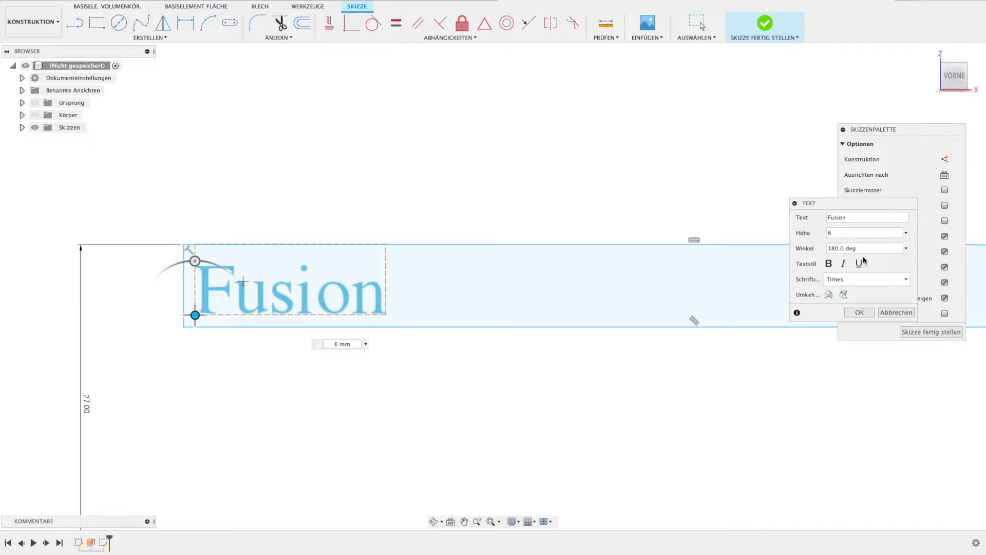
pyautogui.click(833, 265)
pyautogui.click(858, 311)
# - Apply the 'Fusion' text to the sketch
pyautogui.click(860, 314)
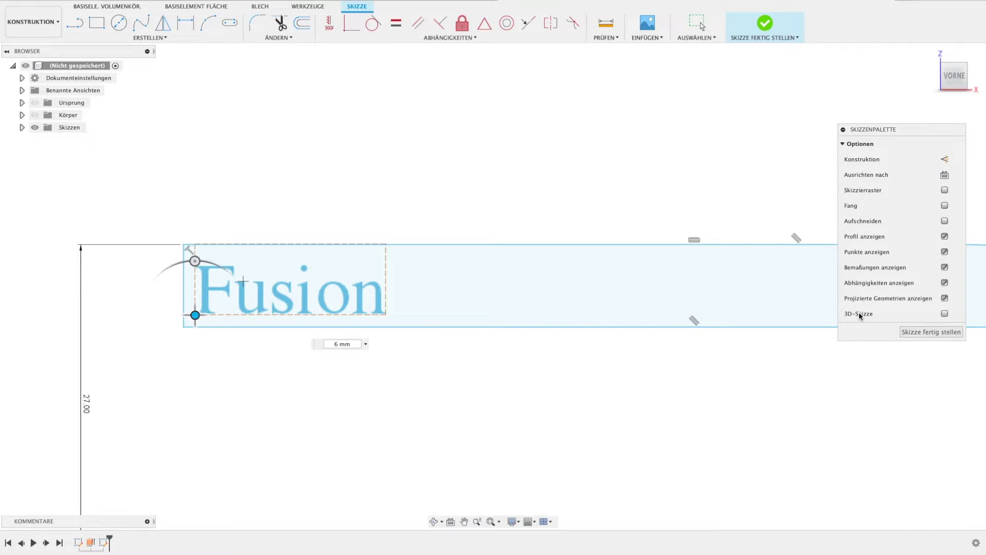
pyautogui.scroll(-1, 479, 437)
pyautogui.scroll(-2, 479, 438)
pyautogui.scroll(-1, 565, 430)
pyautogui.scroll(-1, 544, 402)
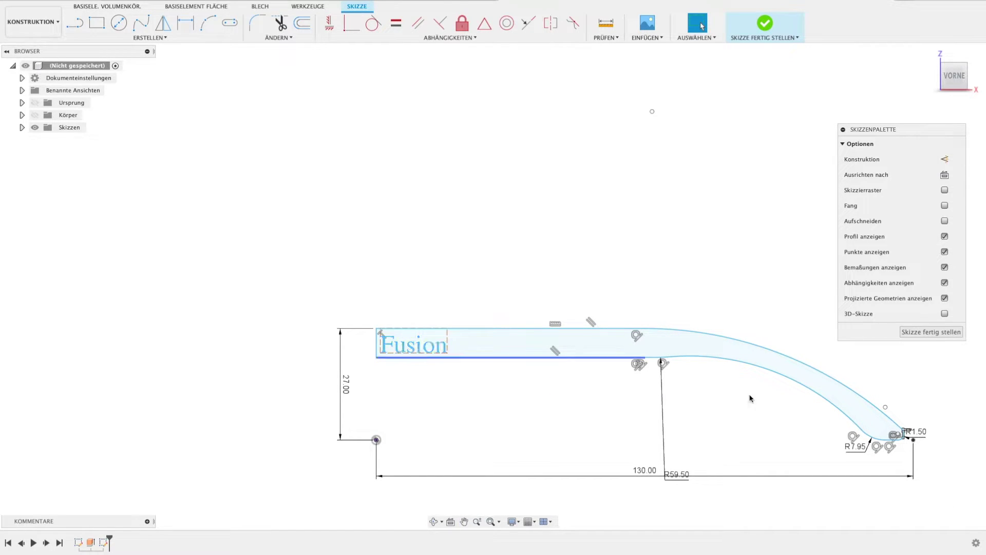
# - Finish the sketch, make the hidden bodies visible, and start extruding the arm profile
pyautogui.click(932, 332)
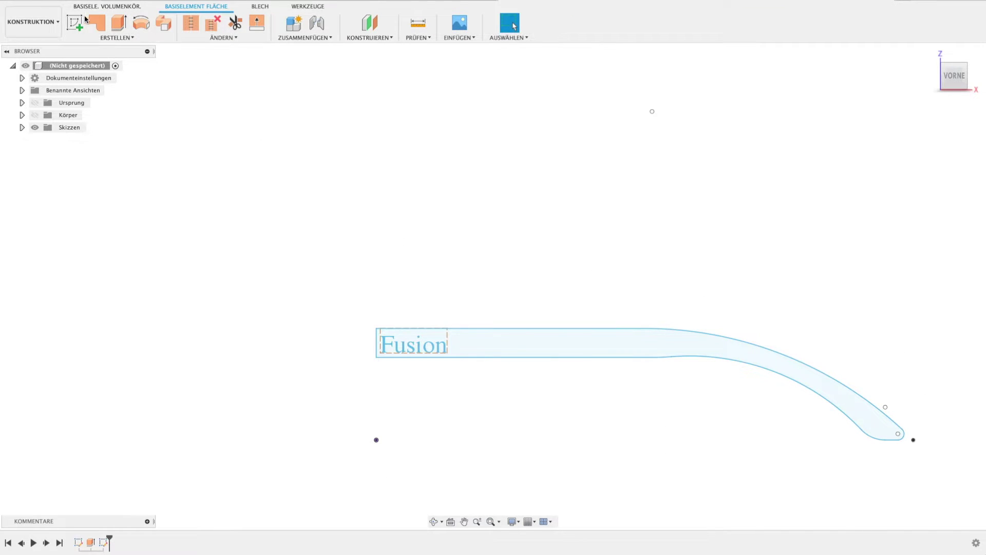
pyautogui.click(34, 114)
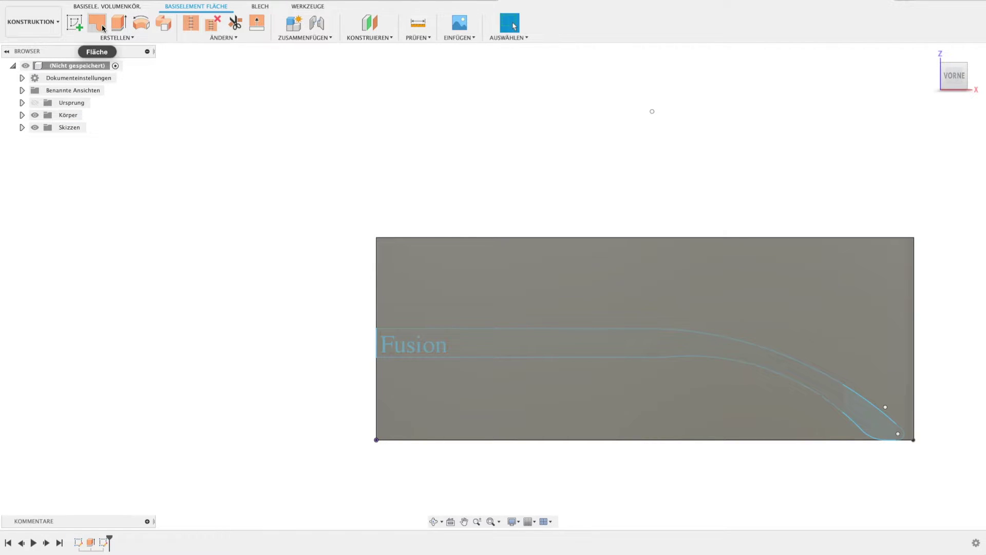
pyautogui.click(119, 22)
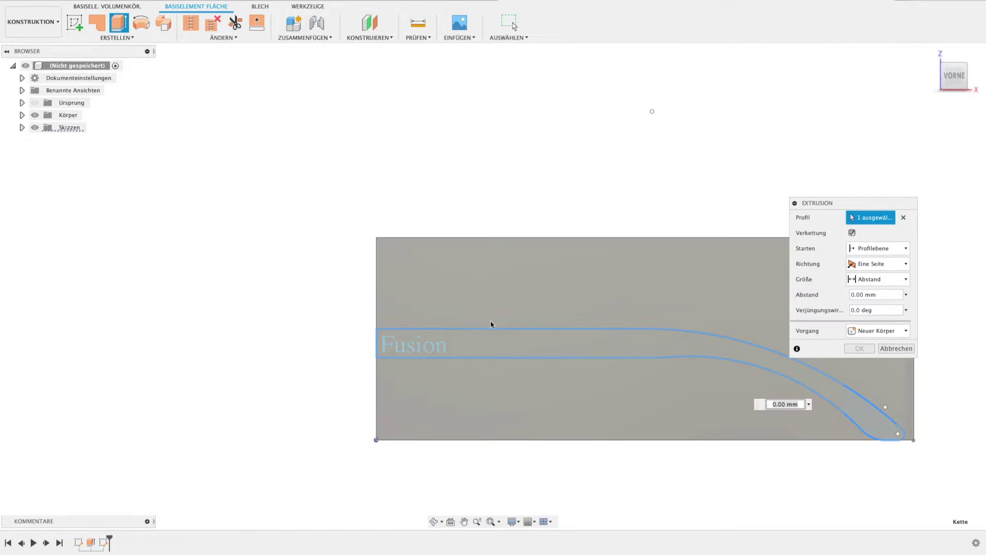
# - Preview the arm-profile extrusion at 18 mm up, then 12 mm down, and cancel it
pyautogui.keyDown('shift'); pyautogui.moveTo(686, 320); pyautogui.dragTo(700, 352, button='middle'); pyautogui.keyUp('shift')
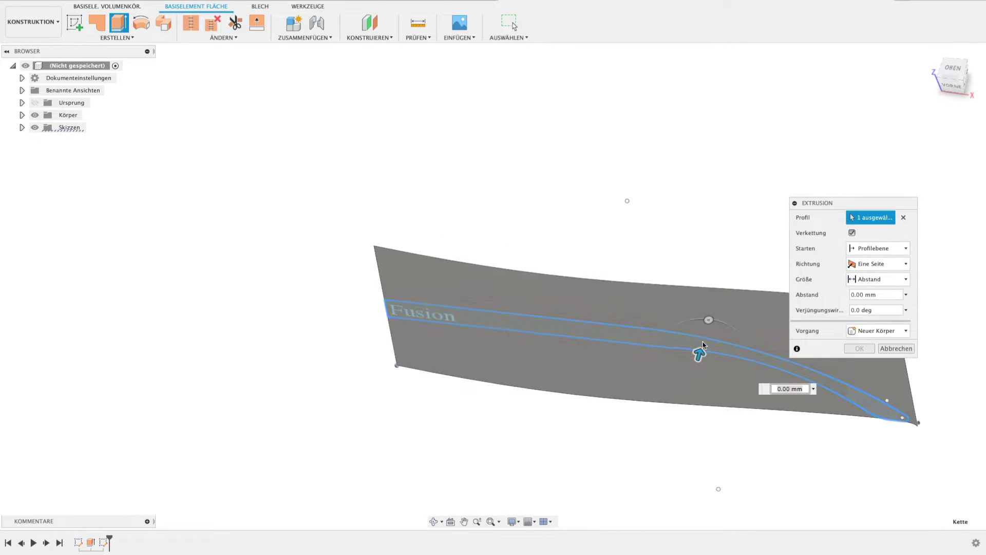
pyautogui.moveTo(702, 355); pyautogui.dragTo(714, 291)
pyautogui.keyDown('shift'); pyautogui.moveTo(709, 222); pyautogui.dragTo(695, 251, button='middle'); pyautogui.keyUp('shift')
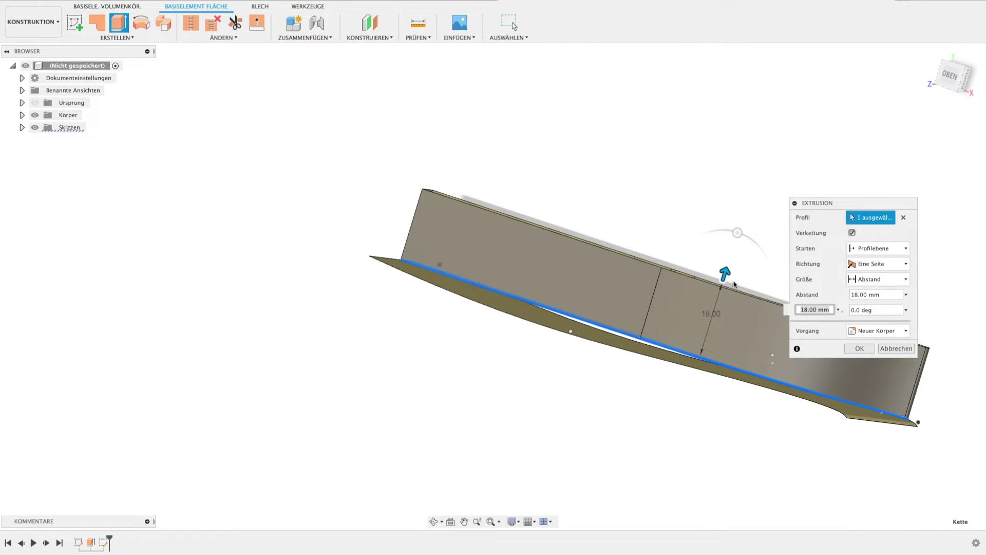
pyautogui.moveTo(725, 274); pyautogui.dragTo(683, 408)
pyautogui.keyDown('shift'); pyautogui.moveTo(681, 297); pyautogui.dragTo(689, 222, button='middle'); pyautogui.keyUp('shift')
pyautogui.click(896, 348)
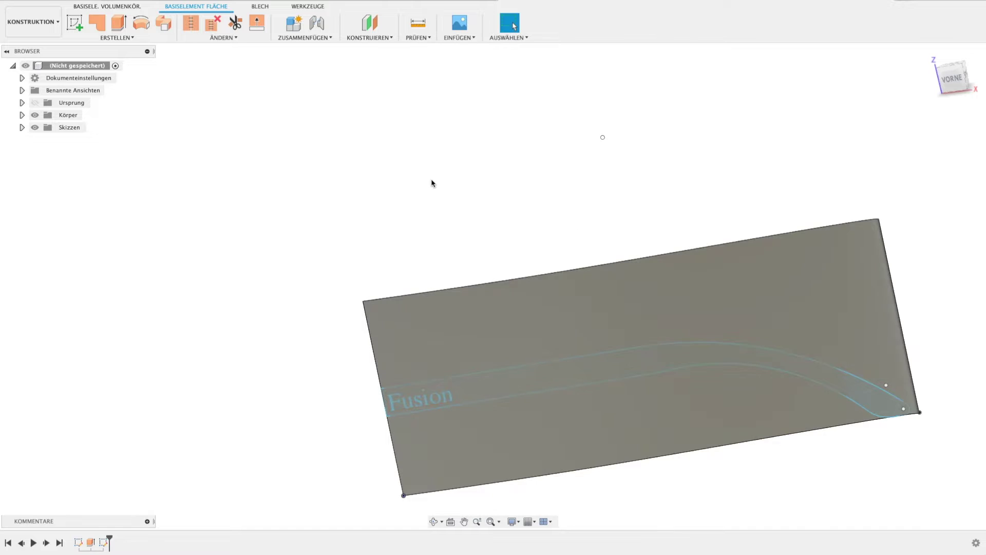
# - Intersect the body with a two-sided 15 mm / 20 mm extrusion of the arm profile
pyautogui.click(127, 7)
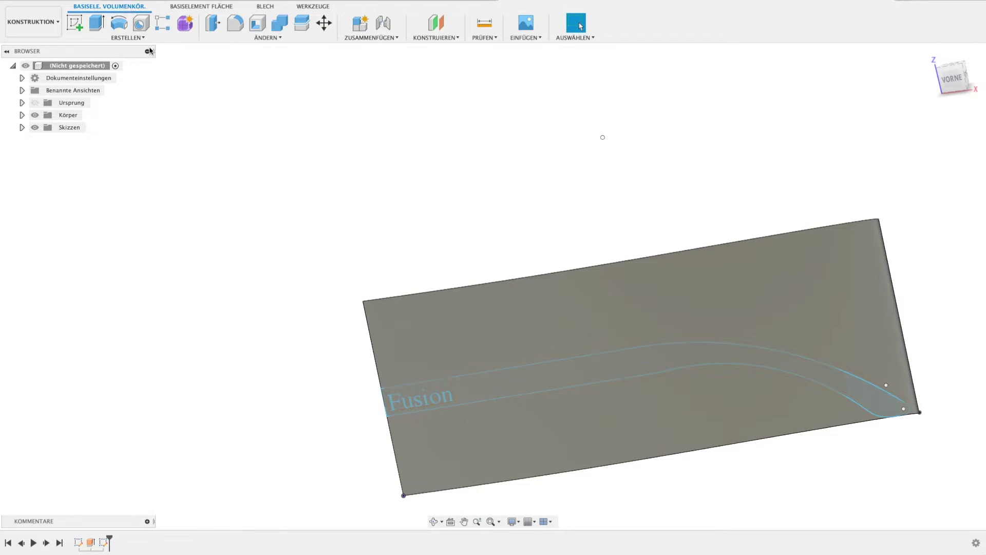
pyautogui.keyDown('shift'); pyautogui.moveTo(528, 150); pyautogui.dragTo(556, 176, button='middle'); pyautogui.keyUp('shift')
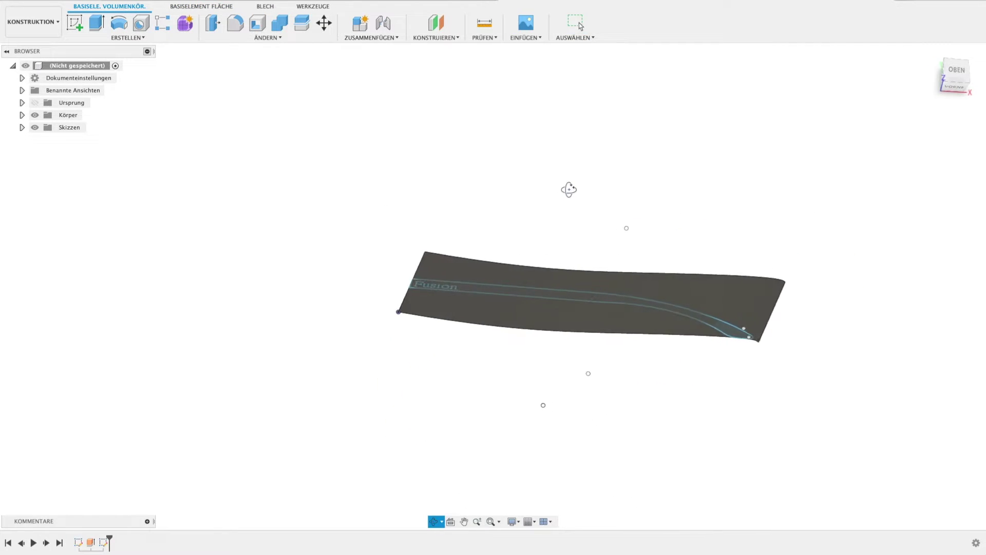
pyautogui.press('e')
pyautogui.click(565, 287)
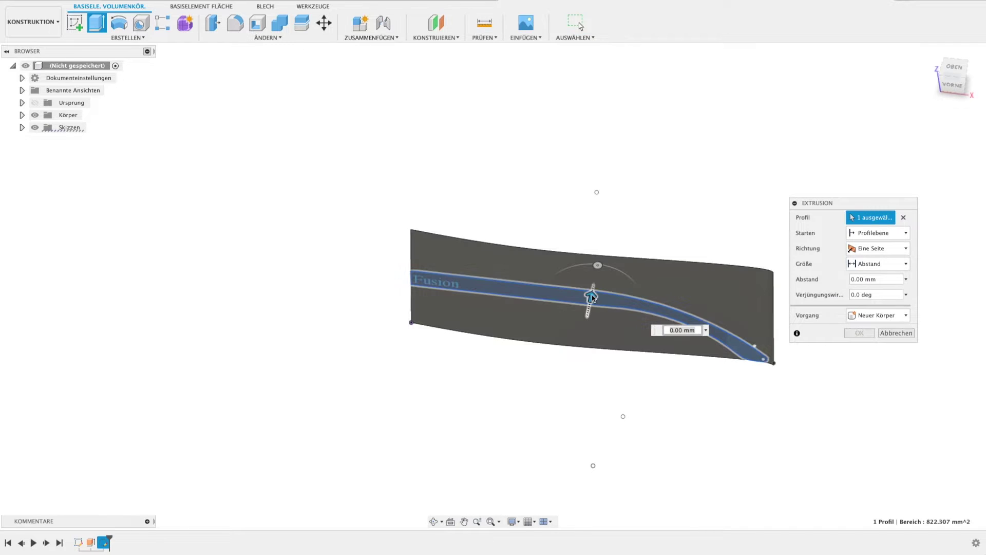
pyautogui.click(878, 249)
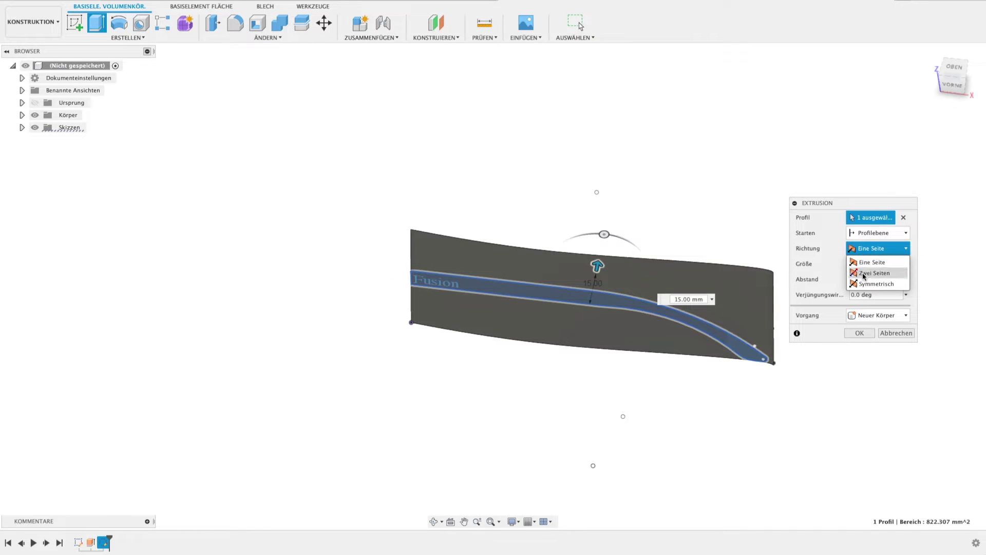
pyautogui.click(874, 272)
pyautogui.moveTo(588, 312); pyautogui.dragTo(579, 354)
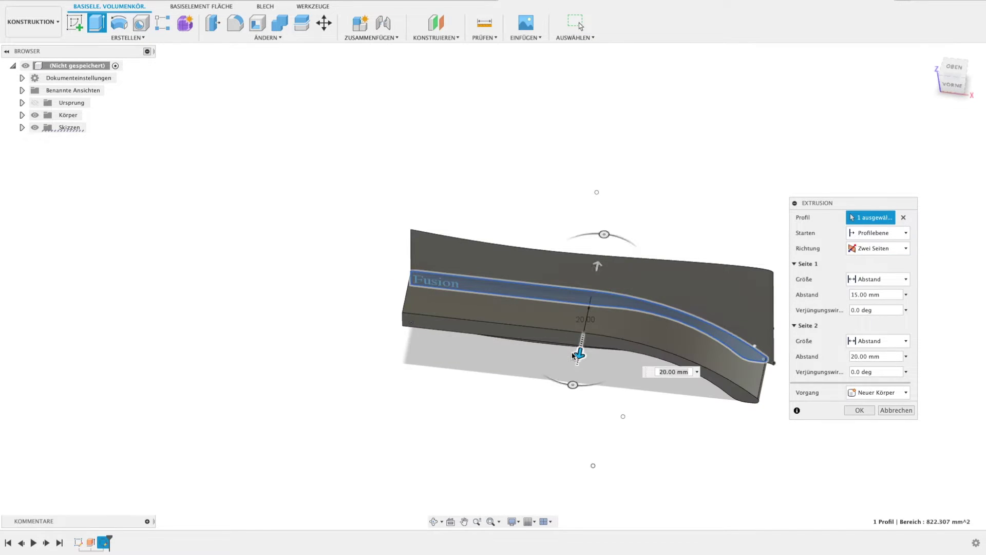
pyautogui.click(865, 394)
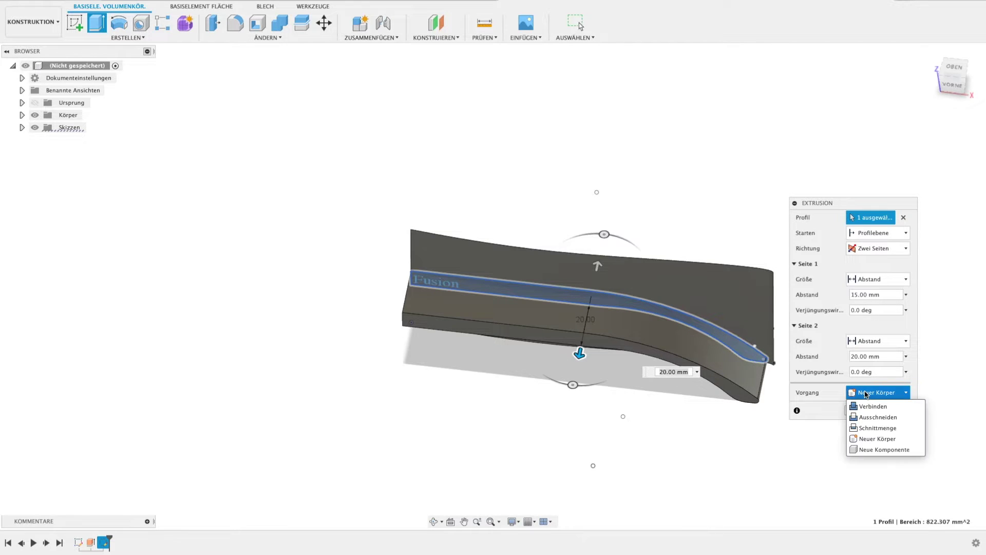
pyautogui.click(885, 432)
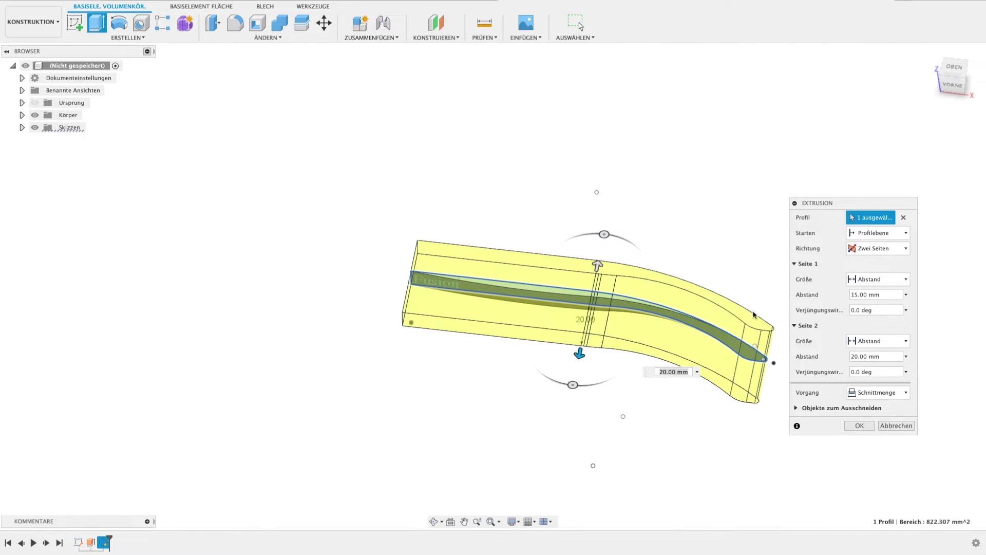
pyautogui.click(858, 427)
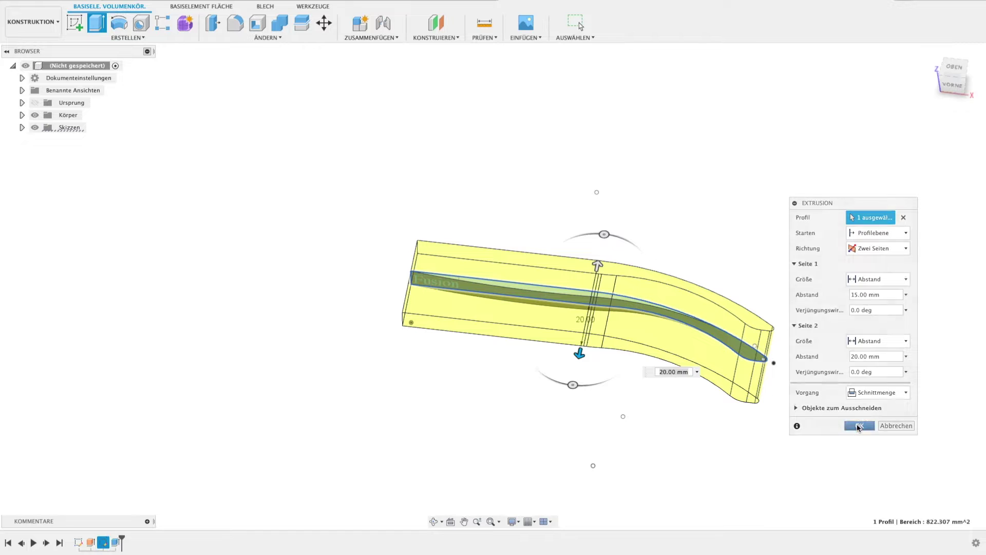
pyautogui.moveTo(800, 407)
pyautogui.keyDown('shift'); pyautogui.mouseDown(button='middle')
pyautogui.moveTo(761, 386)
pyautogui.moveTo(687, 379)
pyautogui.moveTo(718, 369)
pyautogui.moveTo(741, 329)
pyautogui.moveTo(697, 326)
pyautogui.moveTo(691, 347)
pyautogui.moveTo(637, 360)
pyautogui.mouseUp(button='middle'); pyautogui.keyUp('shift')
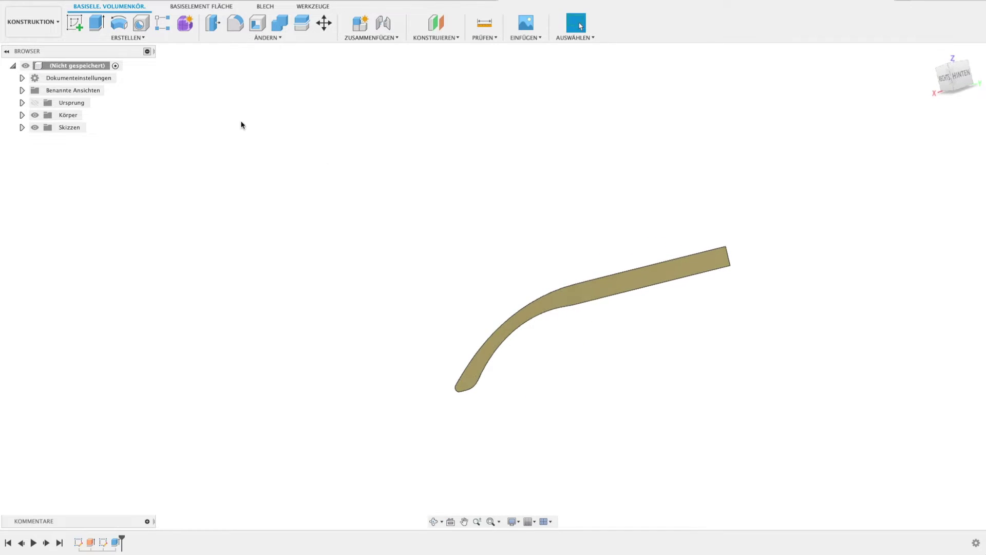
pyautogui.click(116, 37)
pyautogui.moveTo(87, 257)
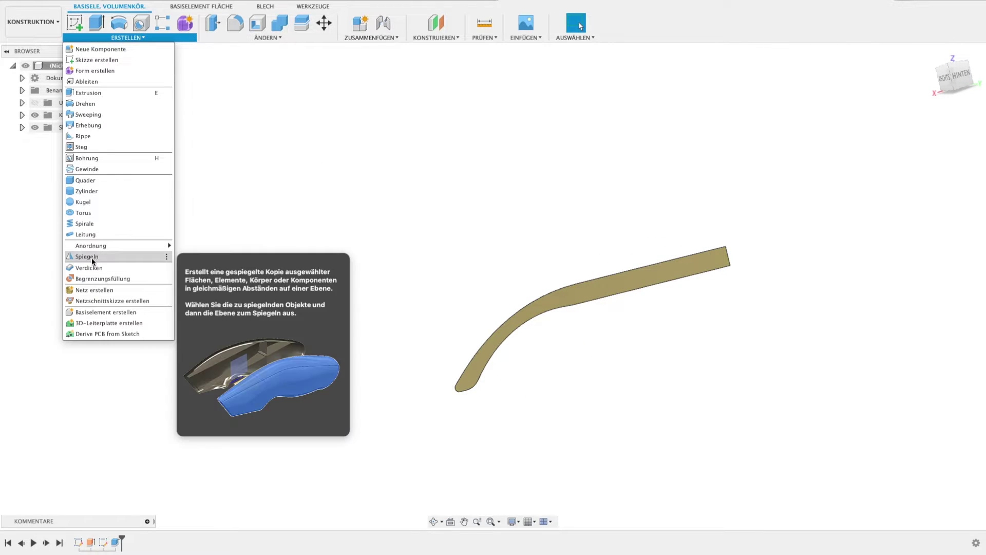
# - Thicken the curved temple-arm face 3 mm to one side into a solid arm
pyautogui.click(89, 268)
pyautogui.click(556, 306)
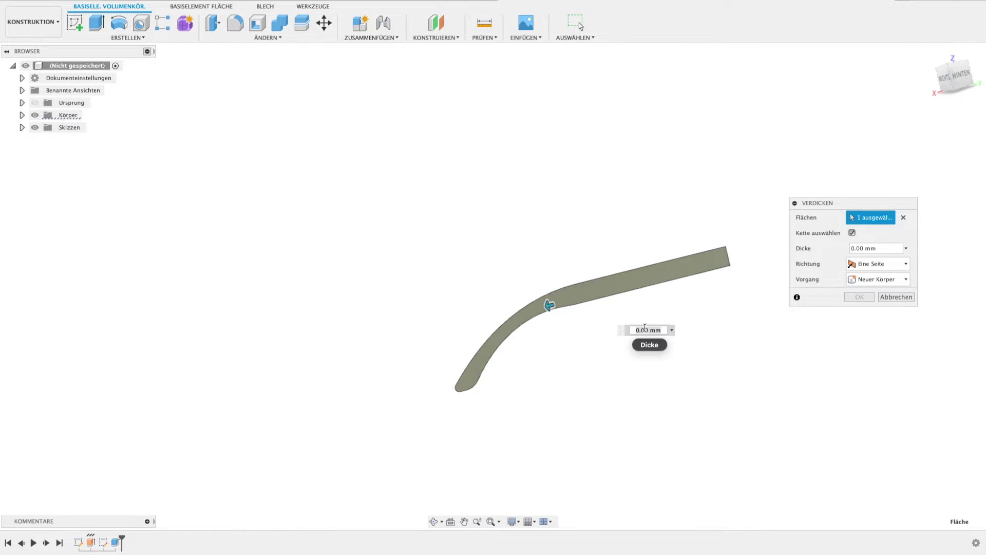
pyautogui.press('Return')
pyautogui.moveTo(687, 327)
pyautogui.keyDown('shift'); pyautogui.mouseDown(button='middle')
pyautogui.moveTo(729, 325)
pyautogui.moveTo(744, 315)
pyautogui.moveTo(735, 304)
pyautogui.mouseUp(button='middle'); pyautogui.keyUp('shift')
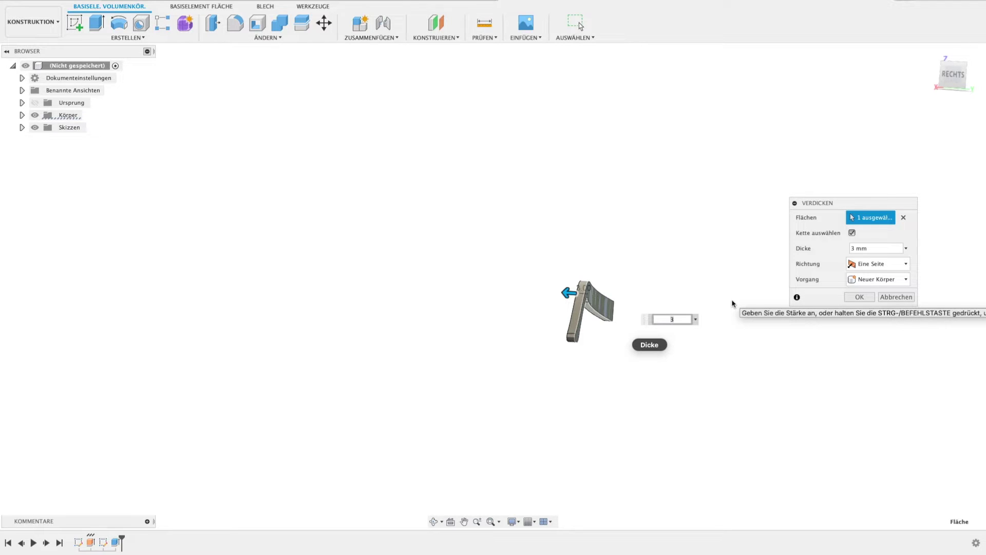
pyautogui.write('2')
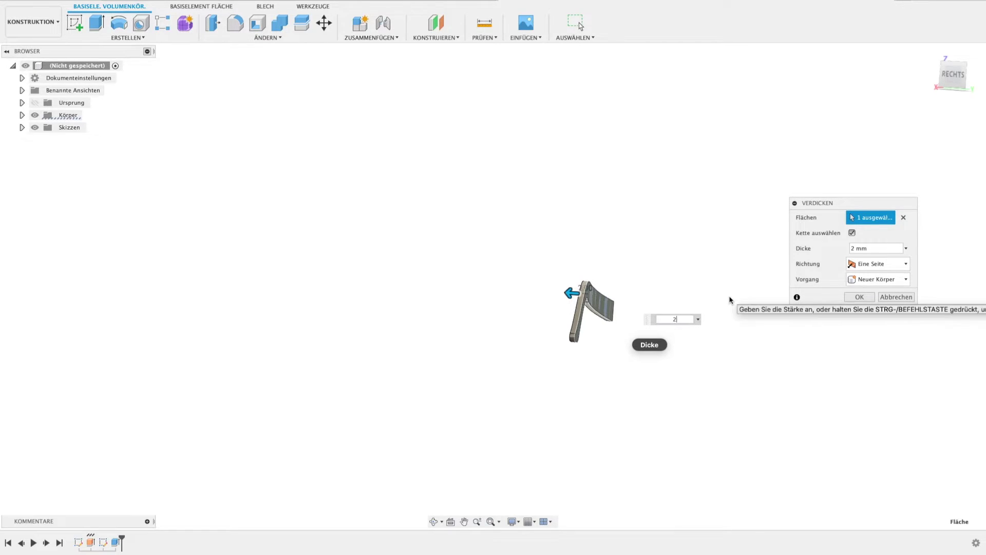
pyautogui.press('BackSpace')
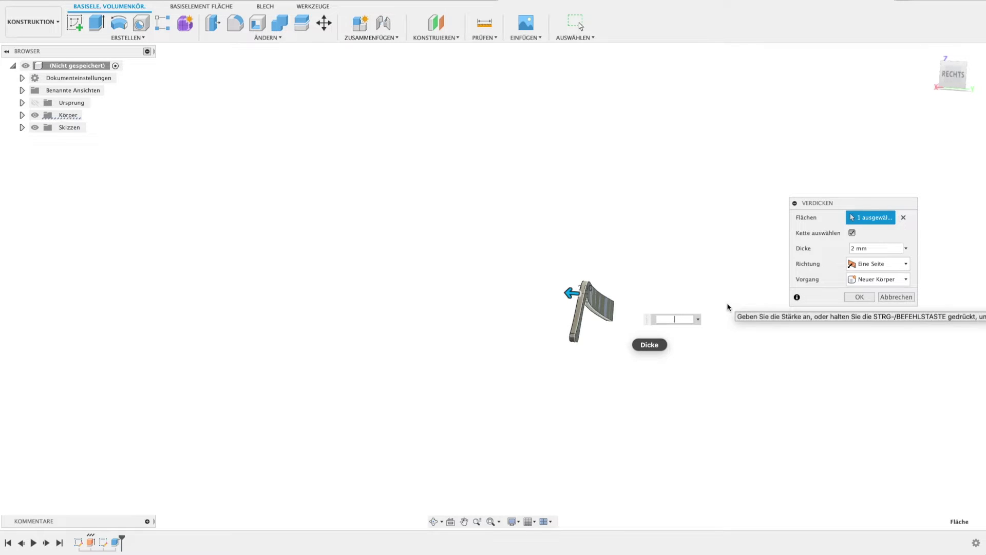
pyautogui.write('3')
pyautogui.click(862, 298)
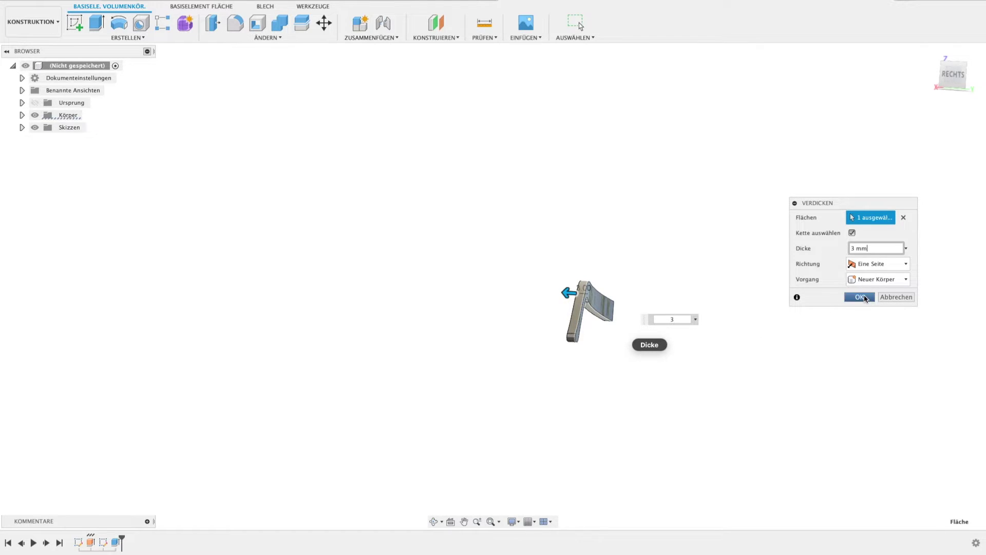
pyautogui.scroll(2, 595, 330)
pyautogui.scroll(3, 594, 330)
pyautogui.moveTo(594, 329)
pyautogui.keyDown('shift'); pyautogui.mouseDown(button='middle')
pyautogui.moveTo(655, 323)
pyautogui.moveTo(676, 342)
pyautogui.moveTo(701, 342)
pyautogui.moveTo(707, 367)
pyautogui.moveTo(547, 311)
pyautogui.mouseUp(button='middle'); pyautogui.keyUp('shift')
# - Show Skizze2 with the Fusion text and view the arm from the front
pyautogui.click(22, 128)
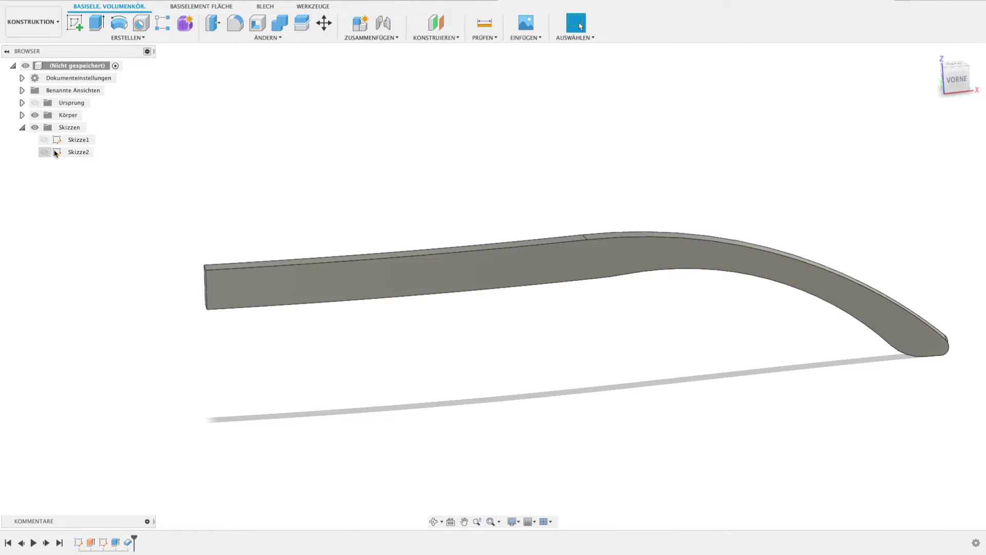
pyautogui.click(43, 152)
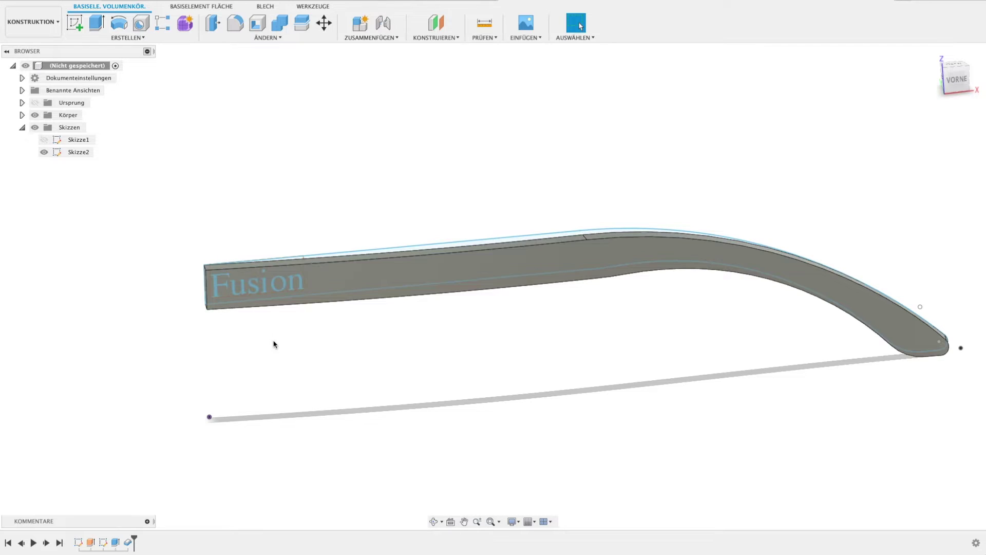
pyautogui.click(953, 85)
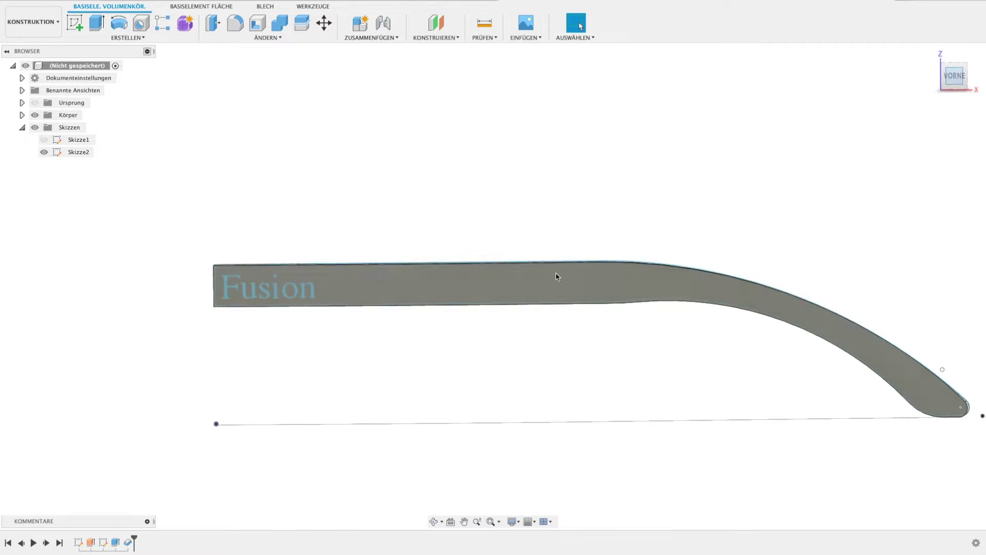
# - Preview a roughly 20 mm cut of the profile and Fusion text, then cancel it
pyautogui.click(238, 293)
pyautogui.press('e')
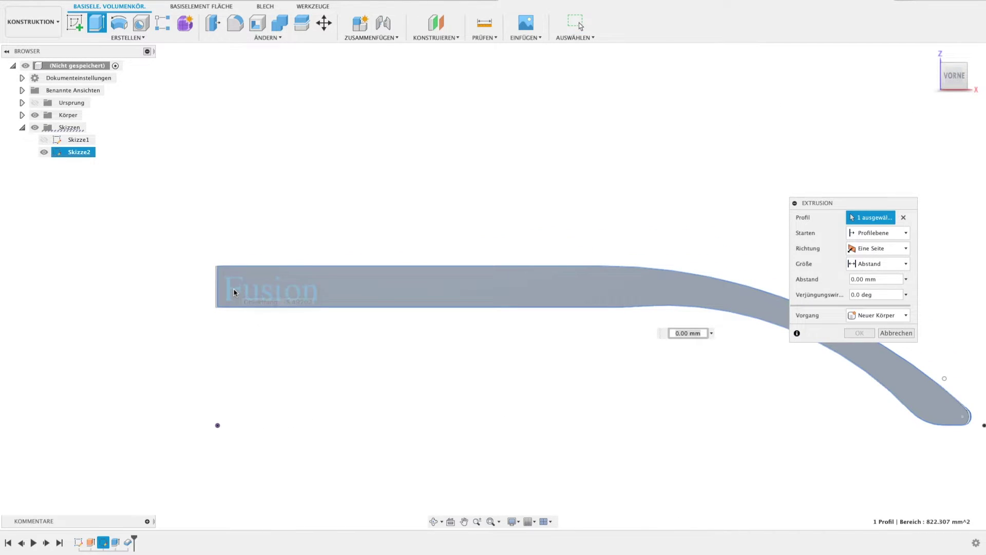
pyautogui.click(235, 294)
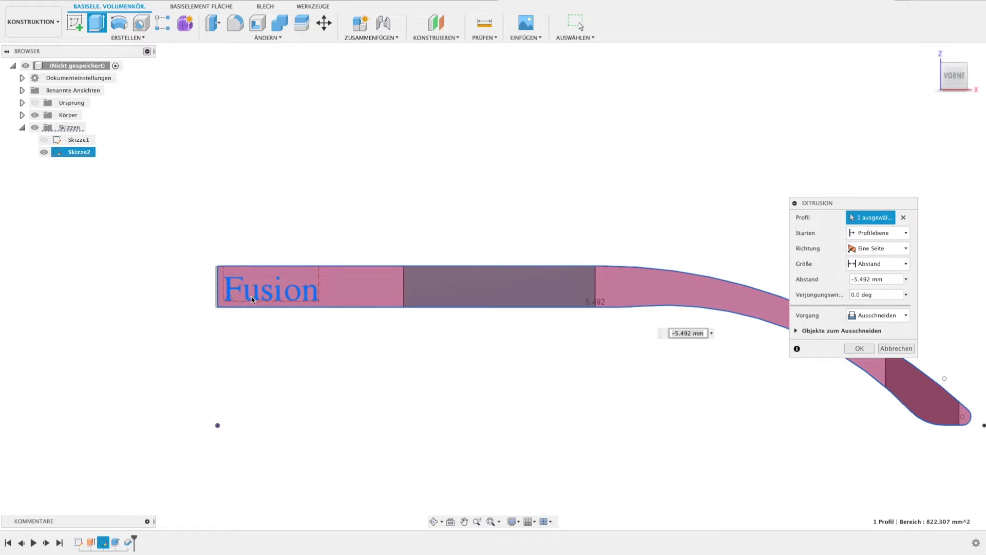
pyautogui.keyDown('shift'); pyautogui.moveTo(389, 350); pyautogui.dragTo(396, 394, button='middle'); pyautogui.keyUp('shift')
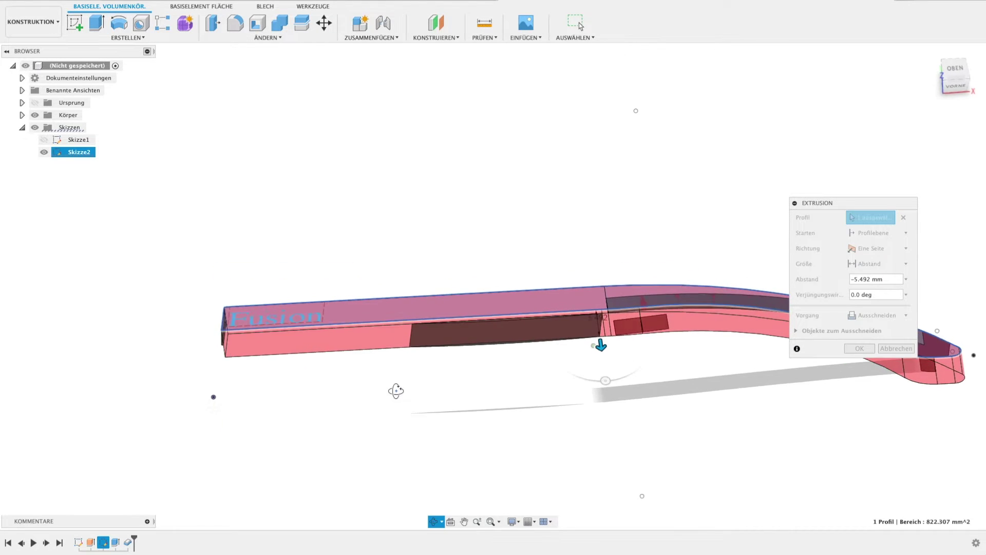
pyautogui.click(271, 297)
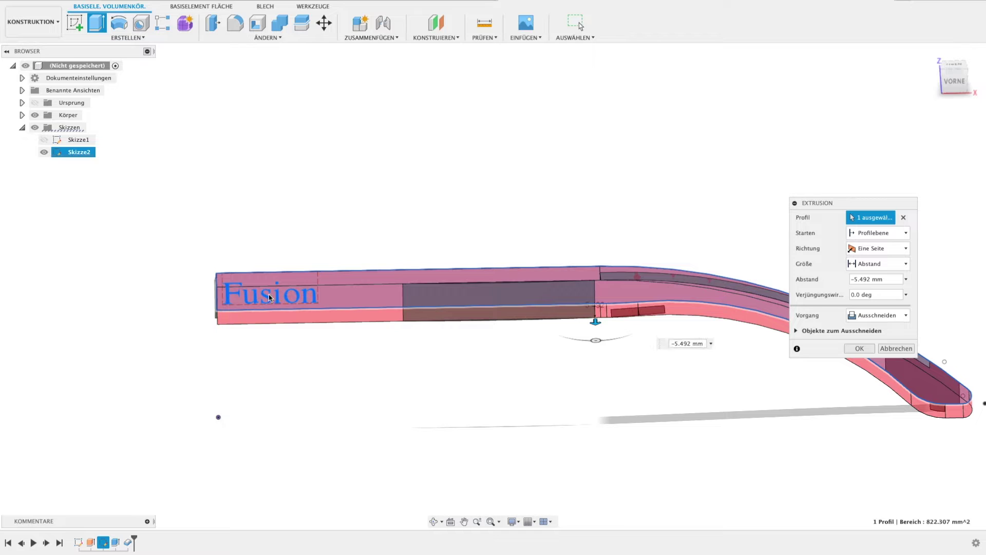
pyautogui.moveTo(274, 310)
pyautogui.mouseDown()
pyautogui.moveTo(272, 343)
pyautogui.moveTo(271, 317)
pyautogui.mouseUp()
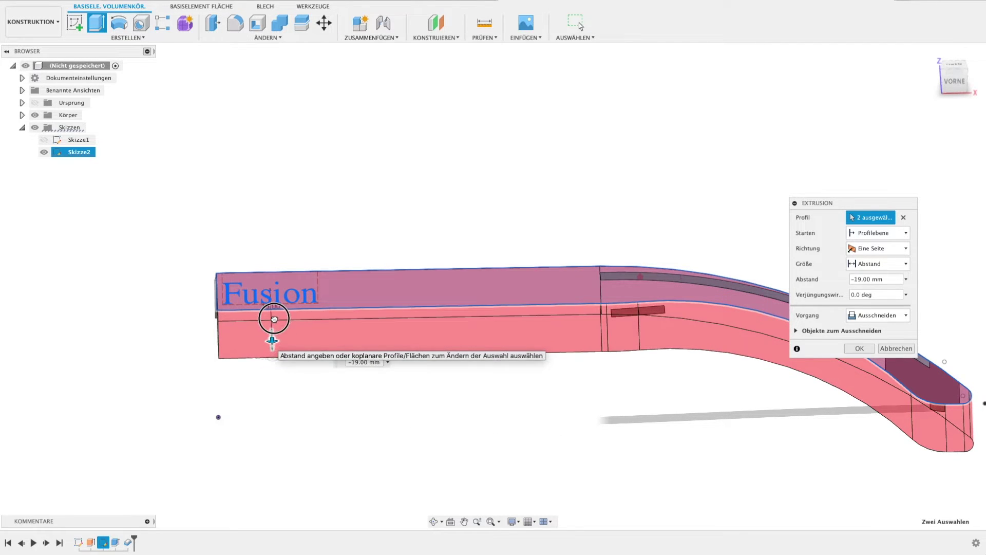
pyautogui.click(896, 348)
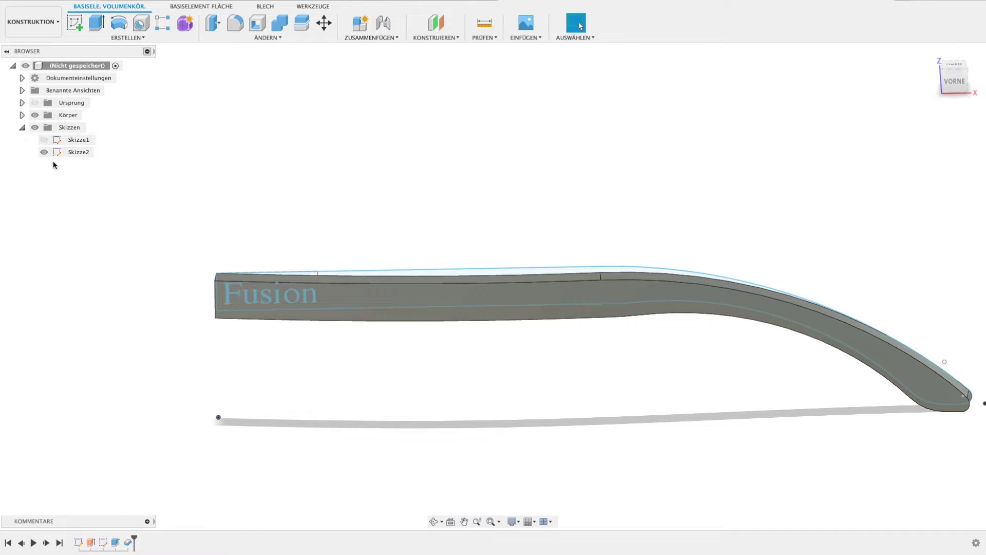
# - Start another extrusion of the text sketch profile
pyautogui.press('e')
pyautogui.click(237, 301)
pyautogui.keyDown('shift'); pyautogui.moveTo(231, 293); pyautogui.dragTo(294, 411, button='middle'); pyautogui.keyUp('shift')
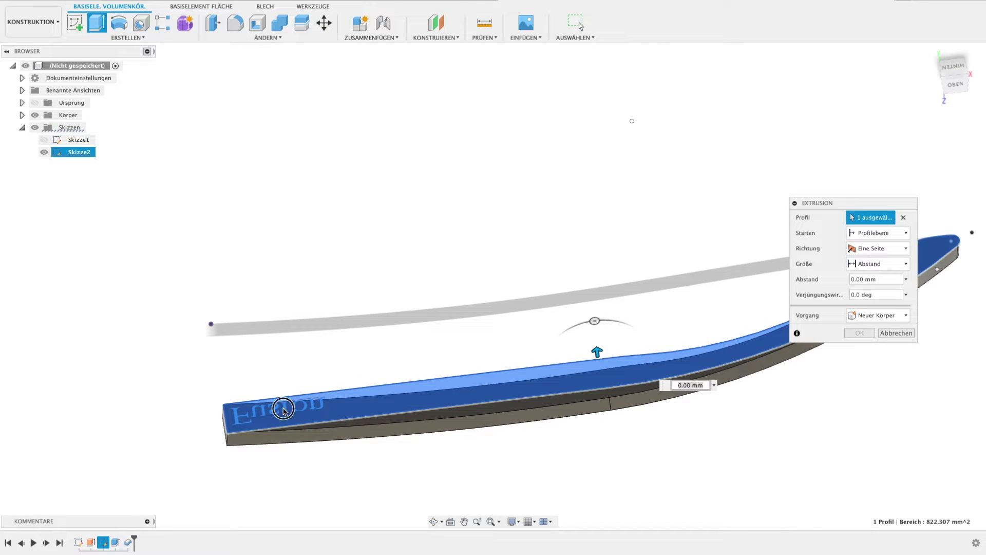
# - Clear the selected profiles and cancel the new-body extrusion
pyautogui.click(286, 411)
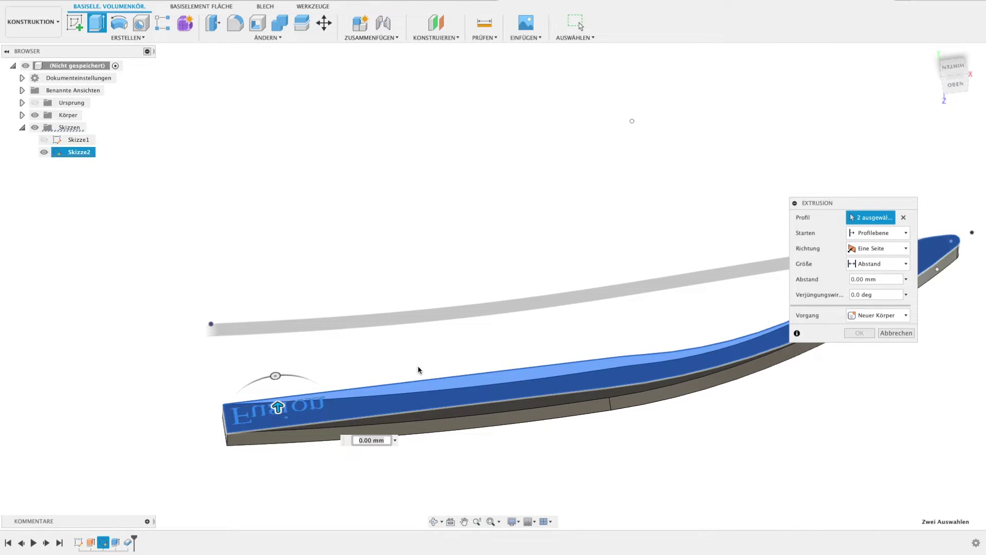
pyautogui.click(904, 218)
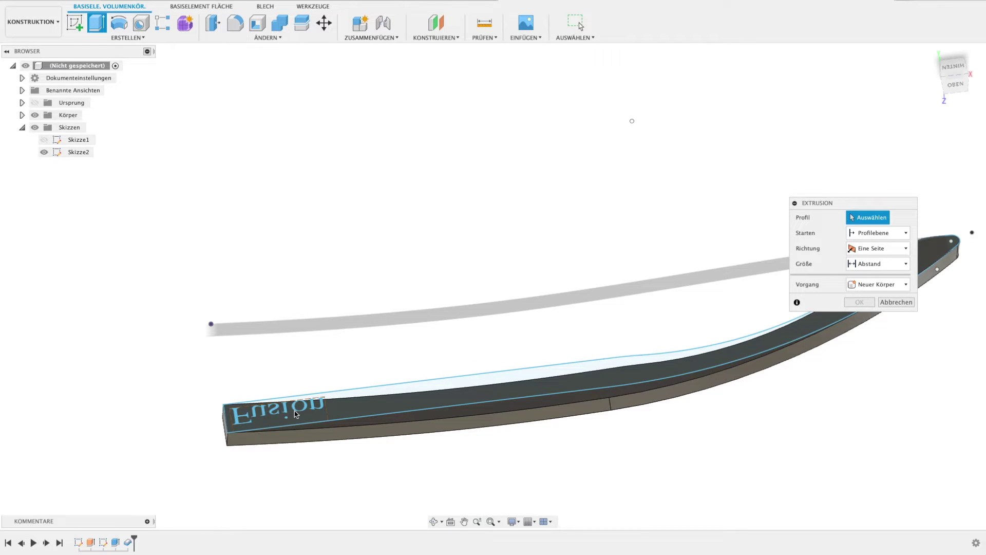
pyautogui.moveTo(324, 351)
pyautogui.keyDown('shift'); pyautogui.mouseDown(button='middle')
pyautogui.moveTo(368, 254)
pyautogui.moveTo(691, 296)
pyautogui.mouseUp(button='middle'); pyautogui.keyUp('shift')
pyautogui.press('Escape')
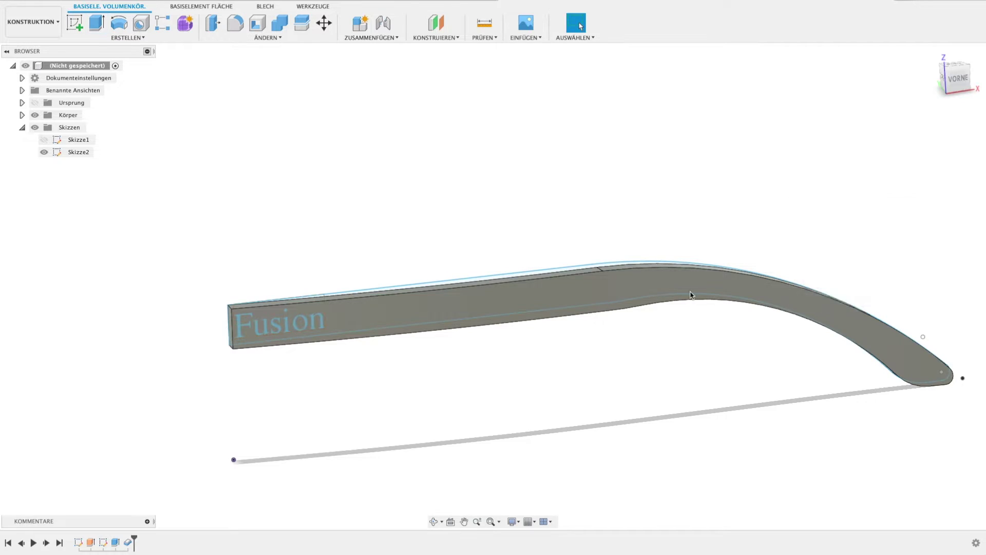
# - Hide the Fusion text sketch and begin a new sketch from the left view
pyautogui.click(43, 152)
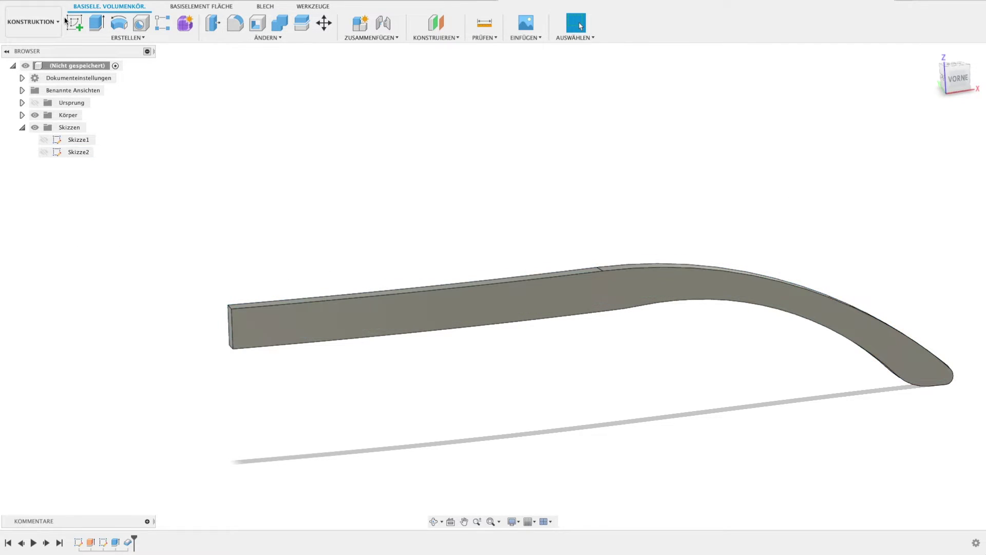
pyautogui.click(75, 22)
pyautogui.keyDown('shift'); pyautogui.moveTo(259, 409); pyautogui.dragTo(277, 321); pyautogui.keyUp('shift')
pyautogui.moveTo(277, 321)
pyautogui.keyDown('shift'); pyautogui.mouseDown(button='middle')
pyautogui.moveTo(349, 330)
pyautogui.moveTo(341, 322)
pyautogui.moveTo(354, 316)
pyautogui.moveTo(343, 320)
pyautogui.mouseUp(button='middle'); pyautogui.keyUp('shift')
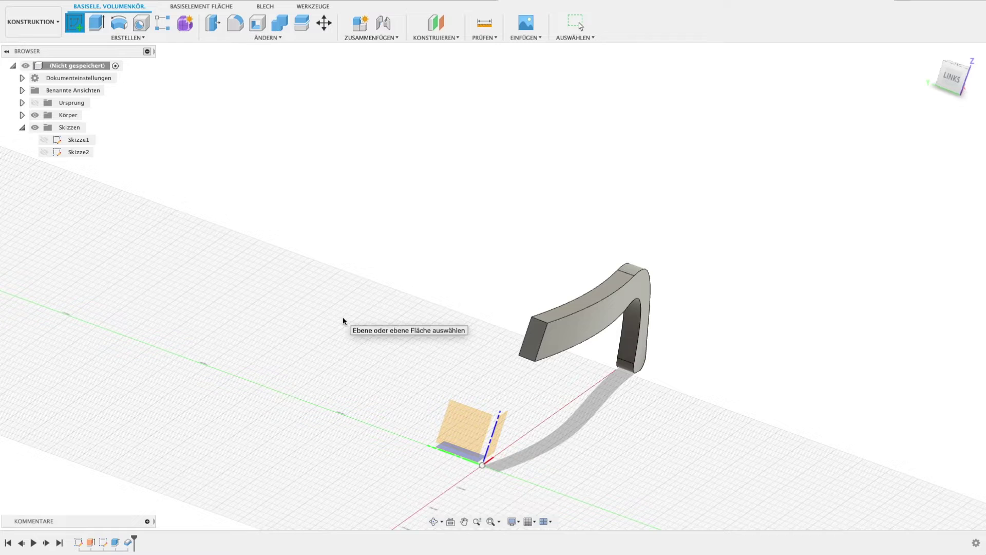
# - Fillet all 18 edges of the temple arm with a 1.3 mm radius
pyautogui.press('Escape')
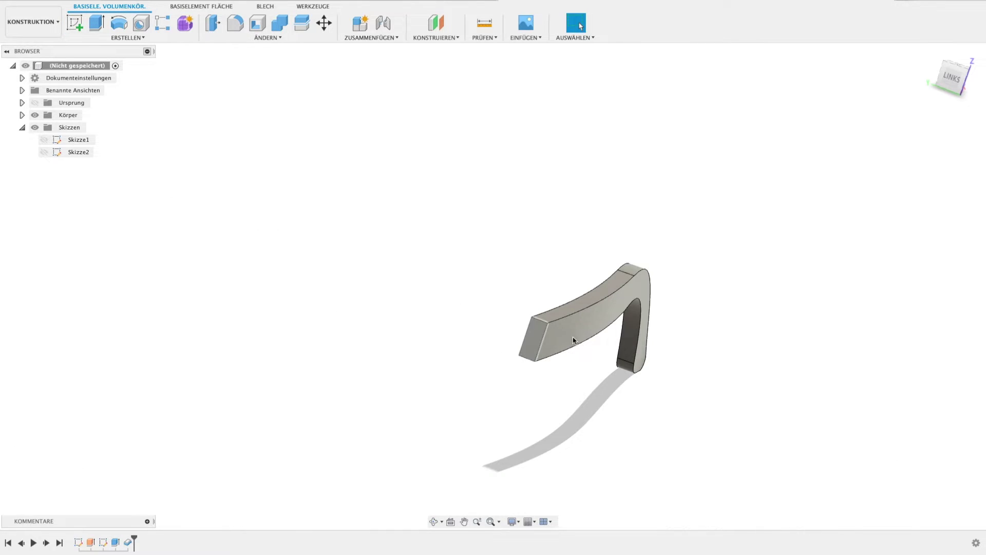
pyautogui.press('f')
pyautogui.click(586, 310)
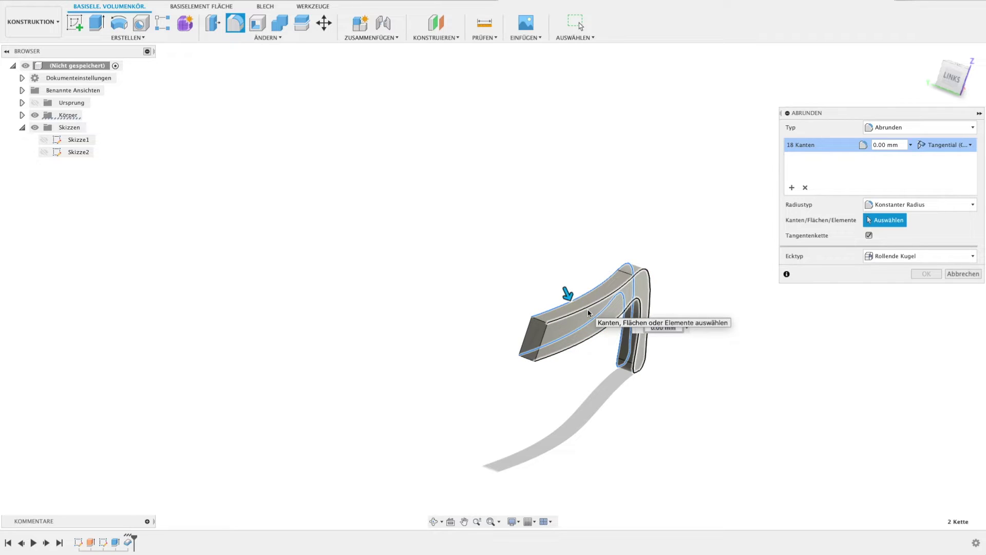
pyautogui.write('5')
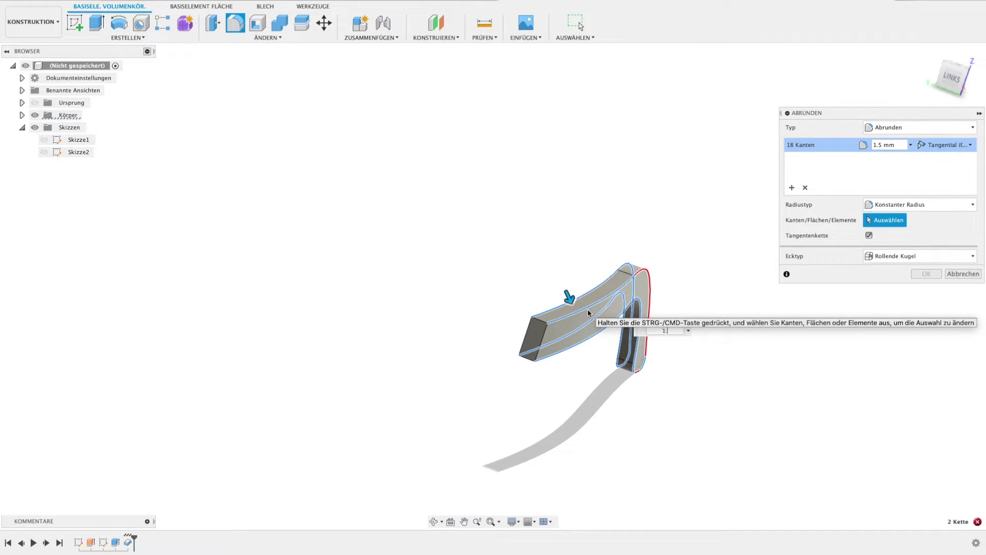
pyautogui.write('2')
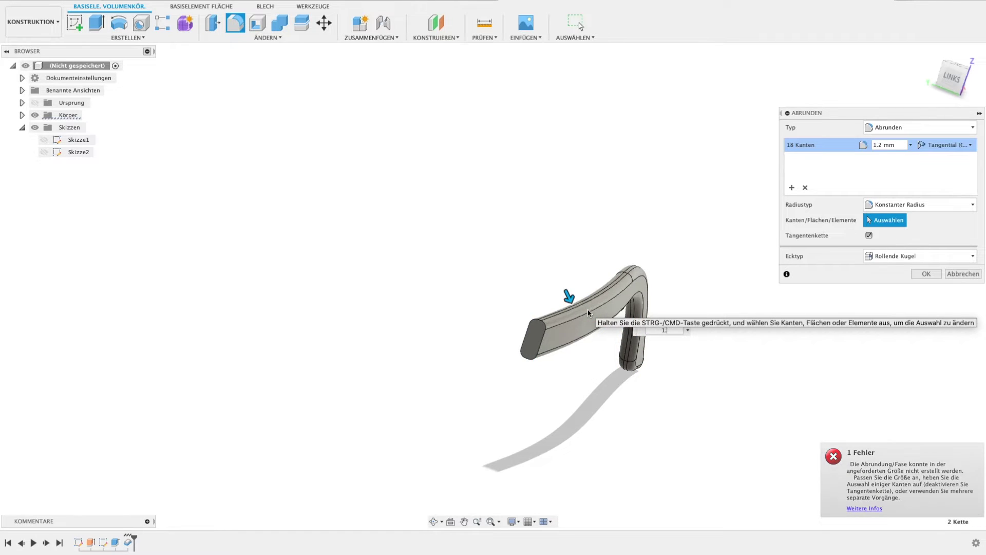
pyautogui.write('.4')
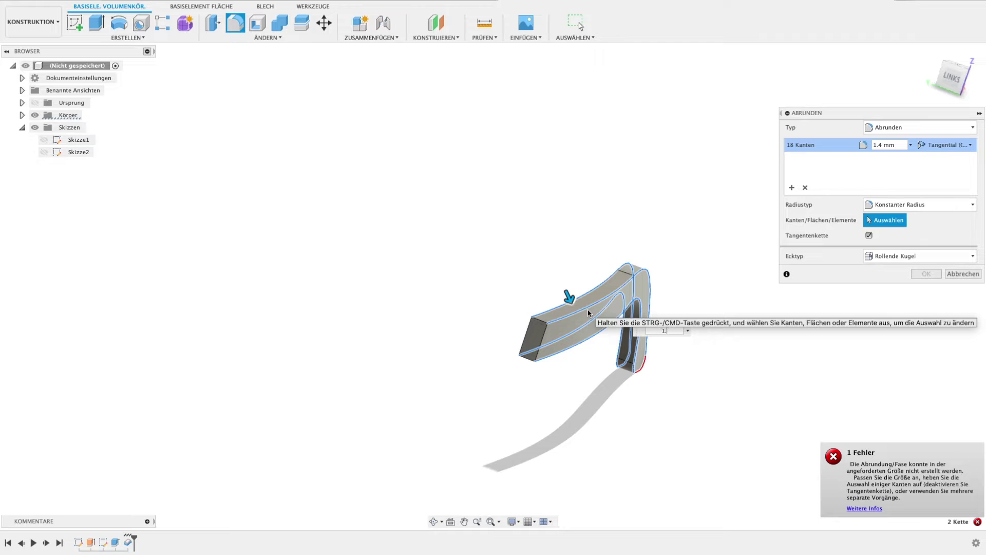
pyautogui.write('3')
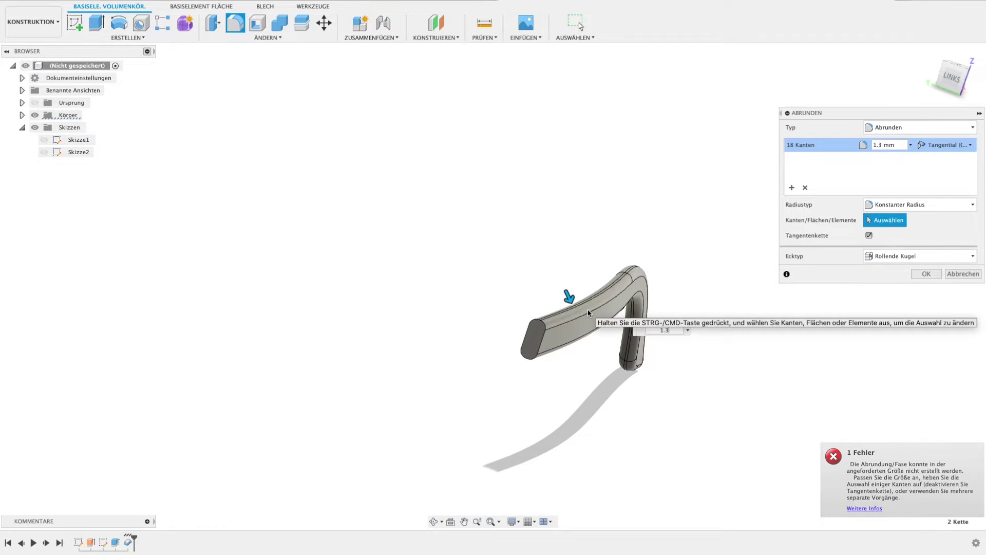
pyautogui.press('Return')
pyautogui.moveTo(680, 427)
pyautogui.keyDown('shift'); pyautogui.mouseDown(button='middle')
pyautogui.moveTo(688, 295)
pyautogui.moveTo(638, 383)
pyautogui.moveTo(634, 349)
pyautogui.mouseUp(button='middle'); pyautogui.keyUp('shift')
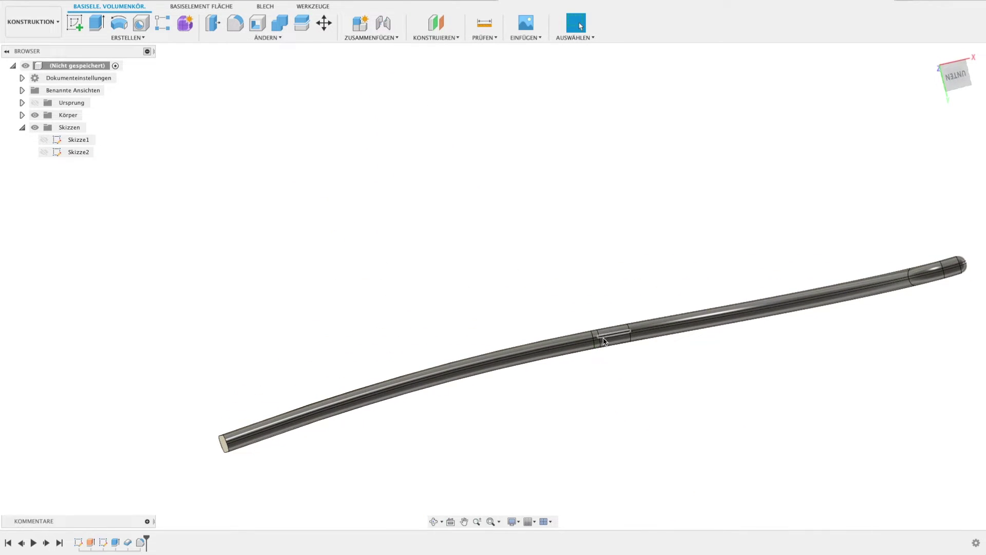
# - Place new sketch Skizze3 on the temple arm's flat rounded end face
pyautogui.scroll(3, 616, 360)
pyautogui.scroll(-2, 611, 367)
pyautogui.scroll(-2, 611, 371)
pyautogui.moveTo(604, 362)
pyautogui.keyDown('shift'); pyautogui.mouseDown(button='middle')
pyautogui.moveTo(652, 401)
pyautogui.moveTo(667, 348)
pyautogui.moveTo(648, 360)
pyautogui.moveTo(717, 333)
pyautogui.moveTo(709, 337)
pyautogui.mouseUp(button='middle'); pyautogui.keyUp('shift')
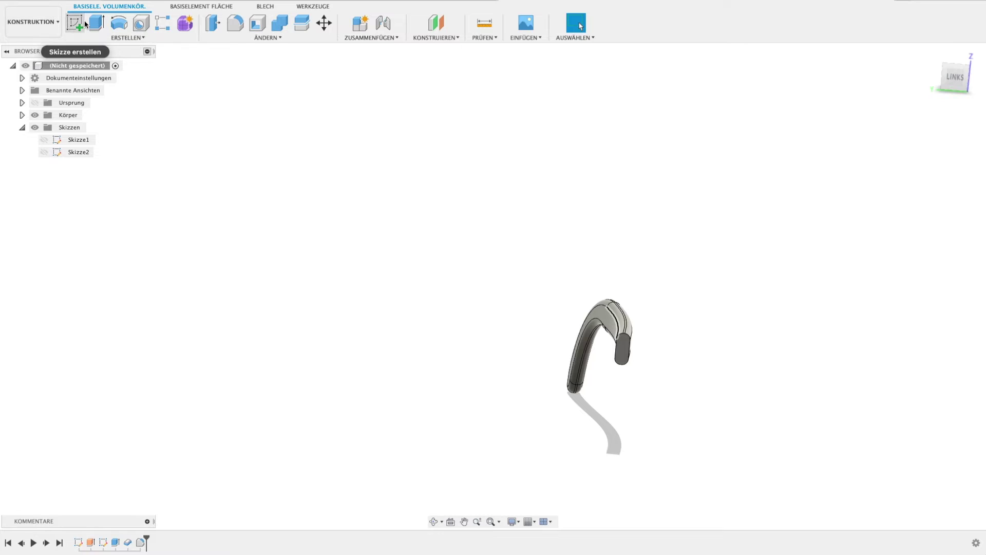
pyautogui.click(77, 22)
pyautogui.keyDown('shift'); pyautogui.moveTo(604, 340); pyautogui.dragTo(436, 274, button='middle'); pyautogui.keyUp('shift')
pyautogui.click(452, 280)
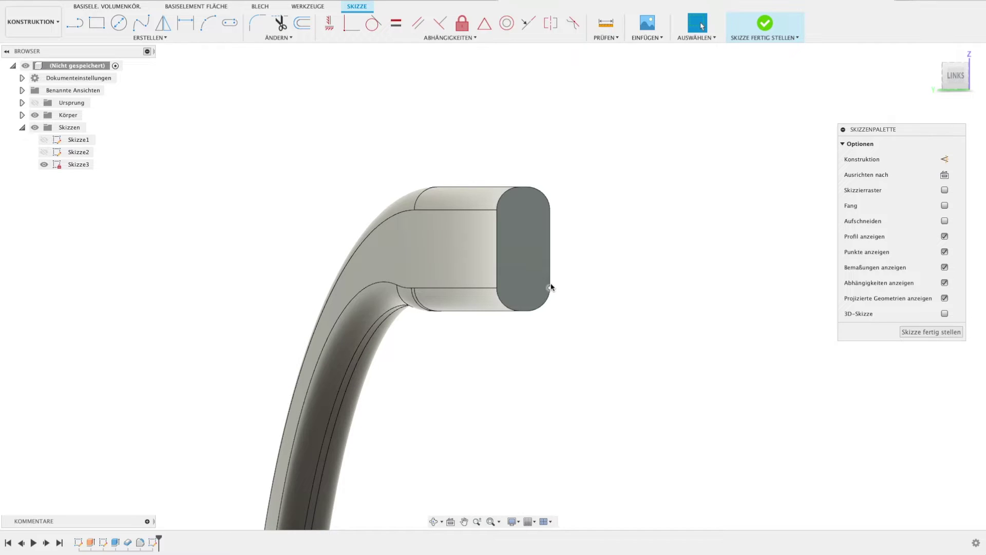
# - Project the arm's end-face outline into Skizze3
pyautogui.press('p')
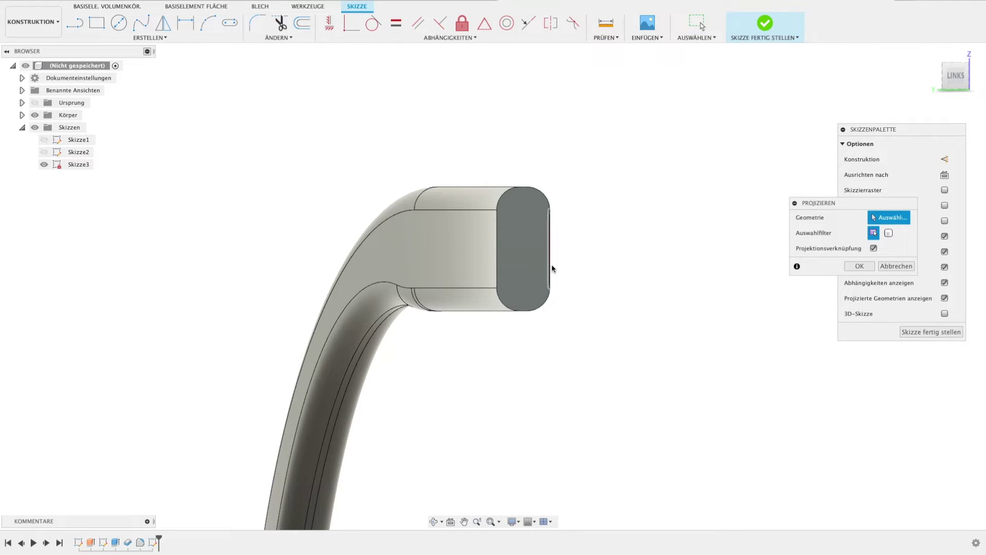
pyautogui.click(517, 279)
pyautogui.click(546, 263)
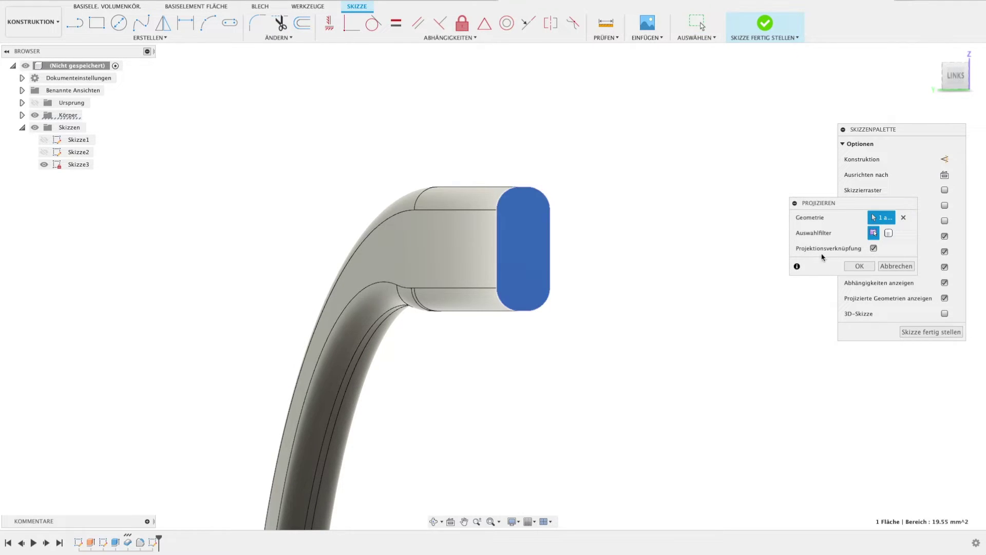
pyautogui.click(859, 266)
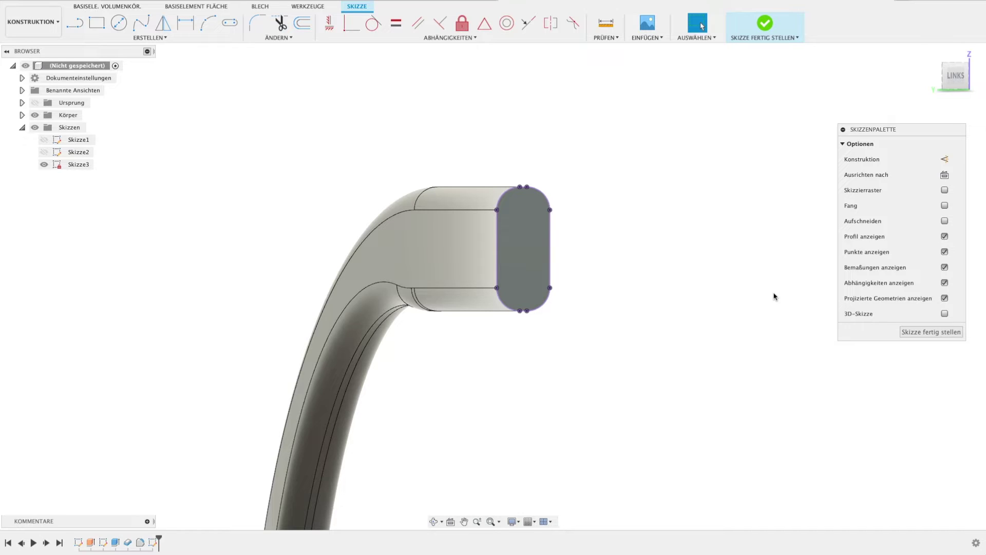
# - Attempt a 6 mm by 3 mm rectangle on the end face, then abandon it
pyautogui.press('r')
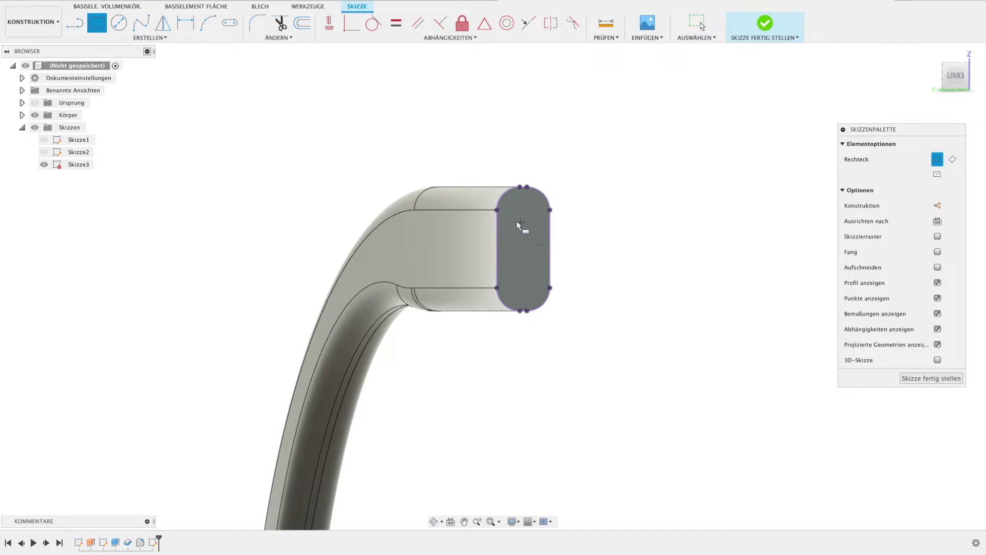
pyautogui.press('Escape')
pyautogui.press('r')
pyautogui.click(548, 288)
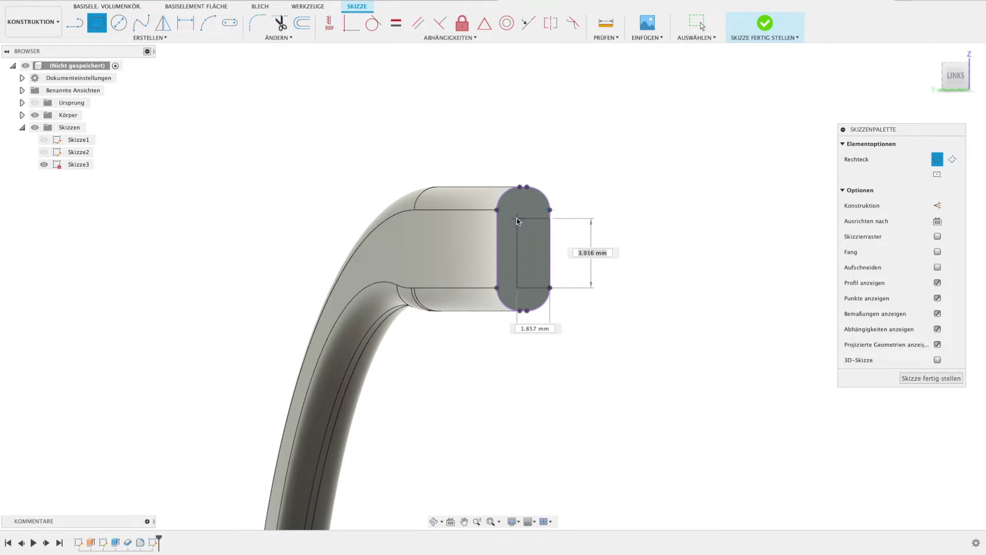
pyautogui.write('6')
pyautogui.press('Tab')
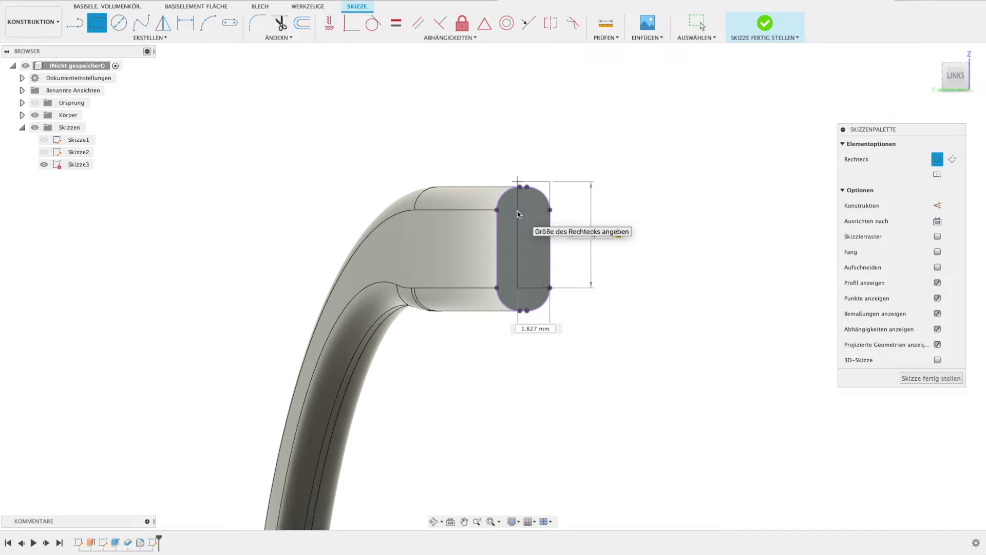
pyautogui.press('Tab')
pyautogui.write('3')
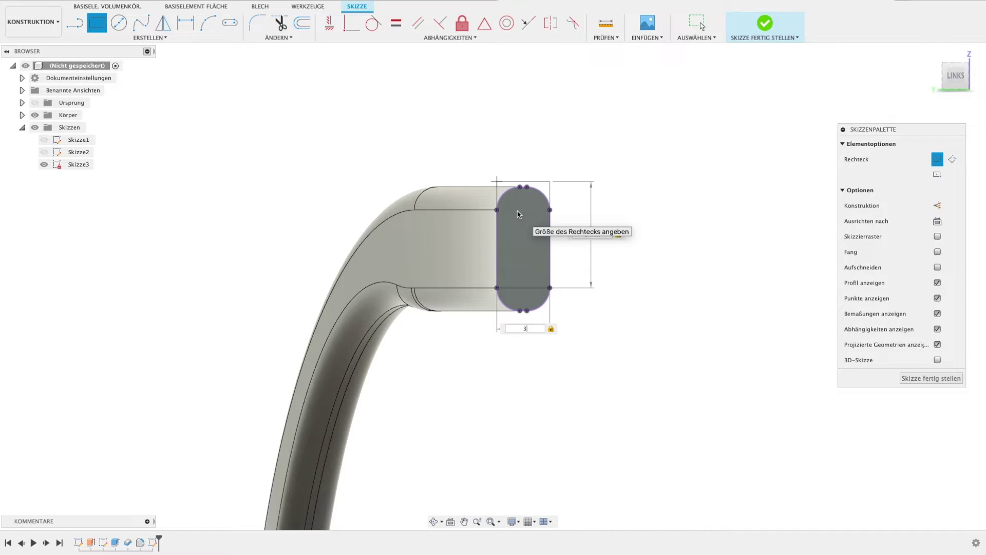
pyautogui.press('Return')
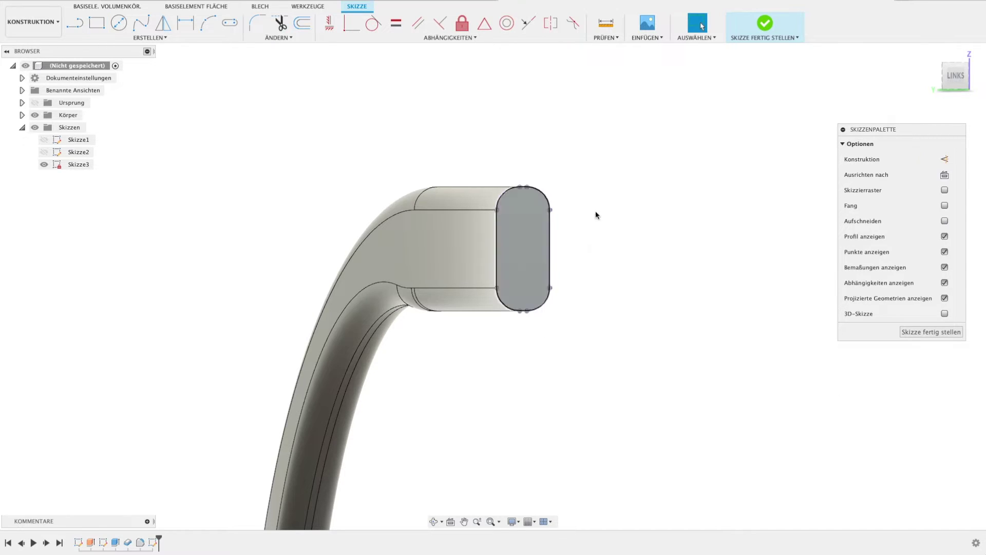
# - Draw a 3 × 6 mm rectangle beside the temple arm
pyautogui.click(627, 283)
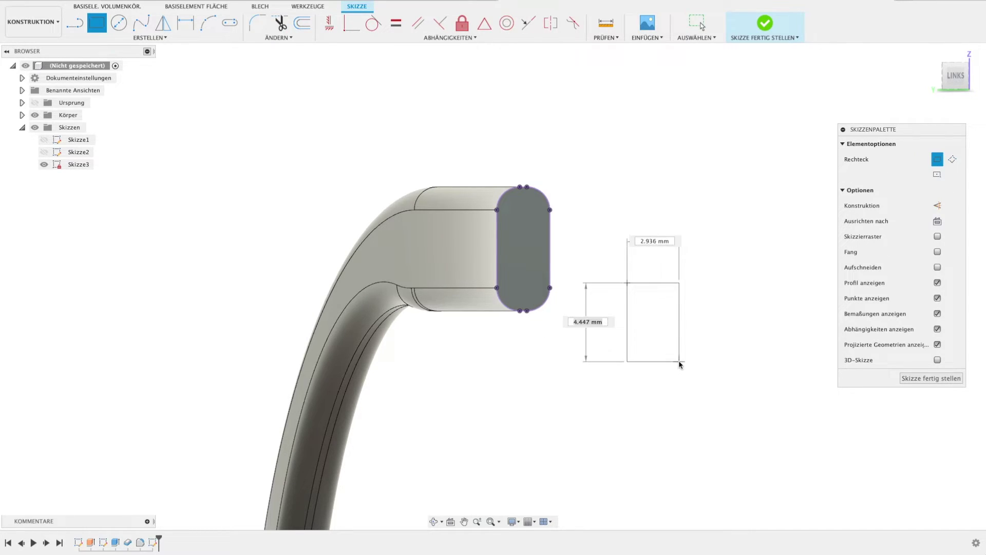
pyautogui.write('3')
pyautogui.press('Tab')
pyautogui.write('6')
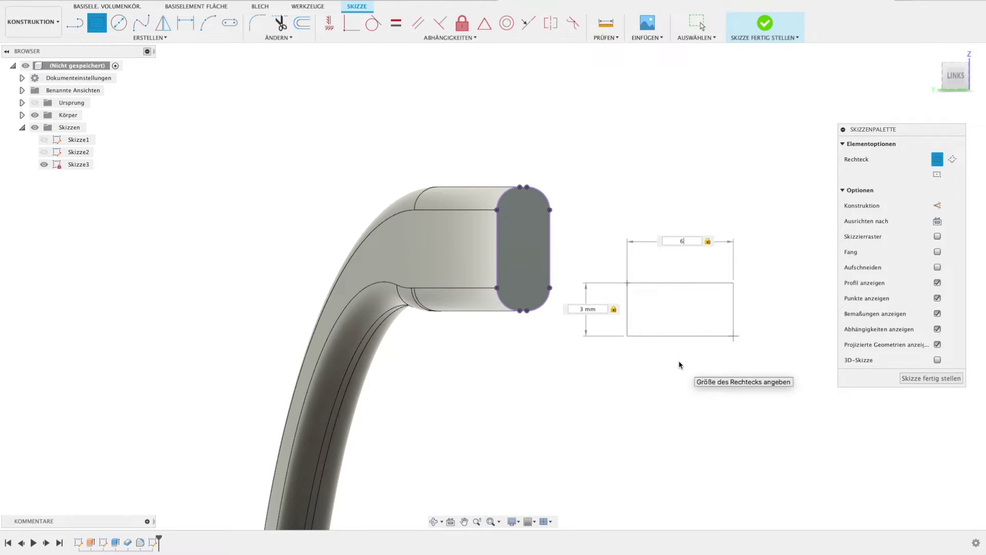
pyautogui.press('Tab')
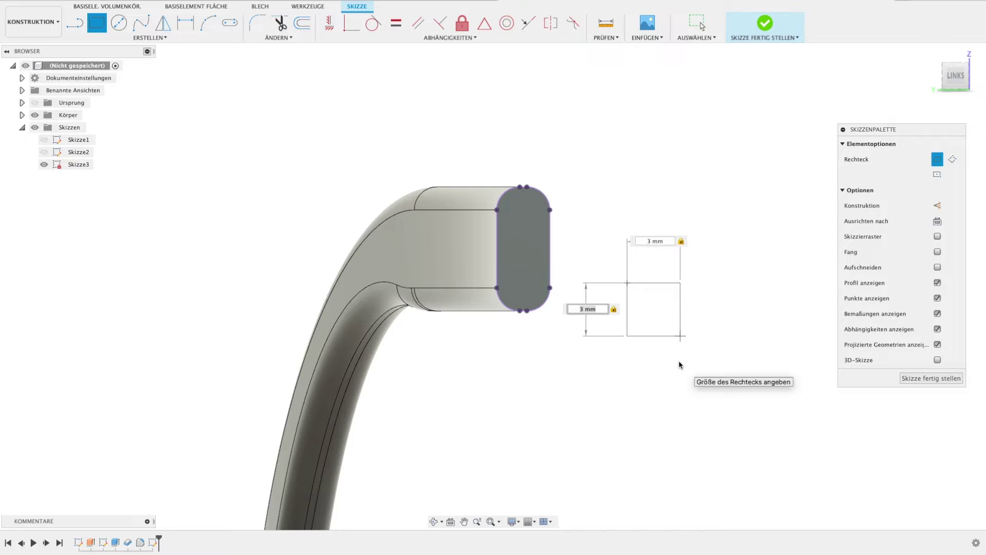
pyautogui.write('6')
pyautogui.press('Return')
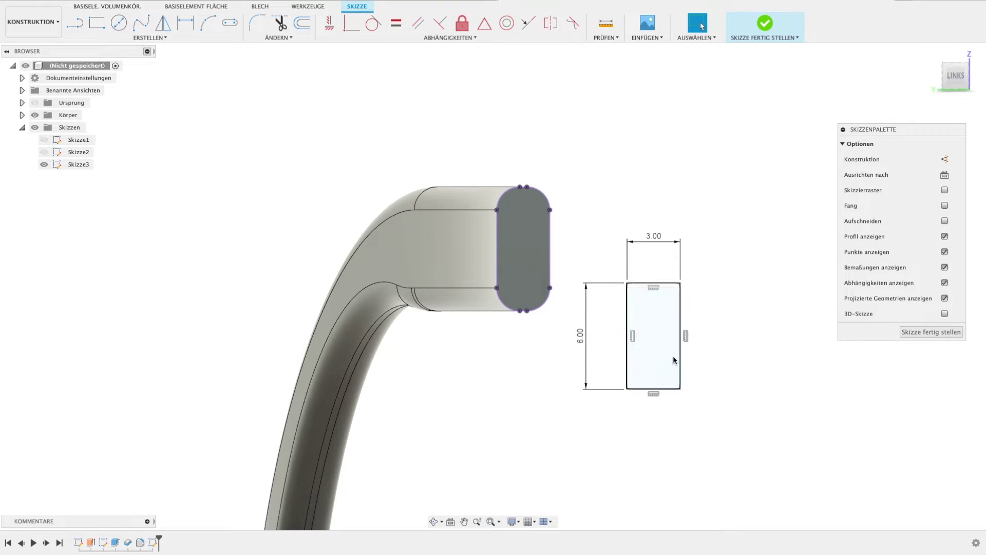
# - Try moving the rectangle onto the end face, undo it, and delete a temporary edge line
pyautogui.moveTo(680, 350); pyautogui.dragTo(550, 259)
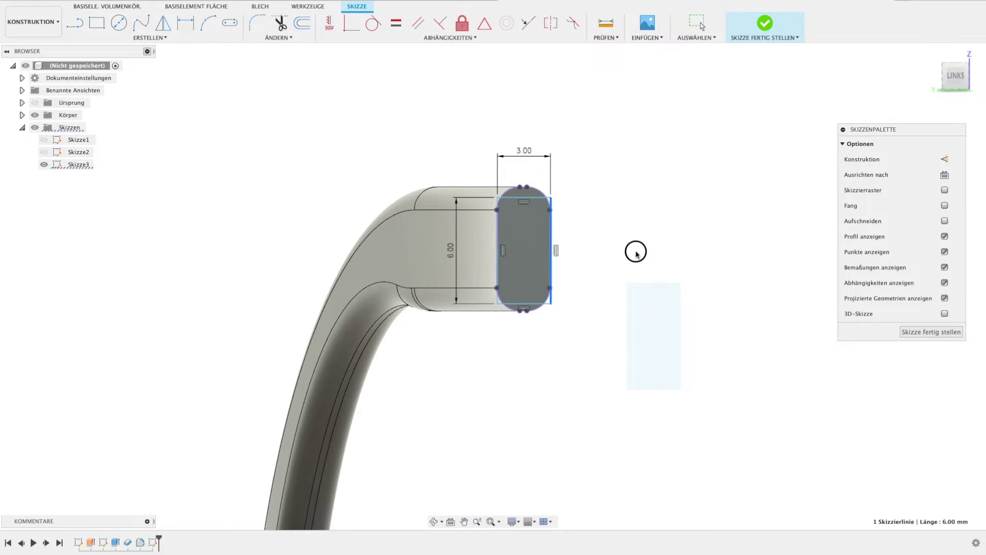
pyautogui.hotkey('ctrl', 'z')
pyautogui.press('l')
pyautogui.click(550, 209)
pyautogui.click(550, 288)
pyautogui.press('Escape')
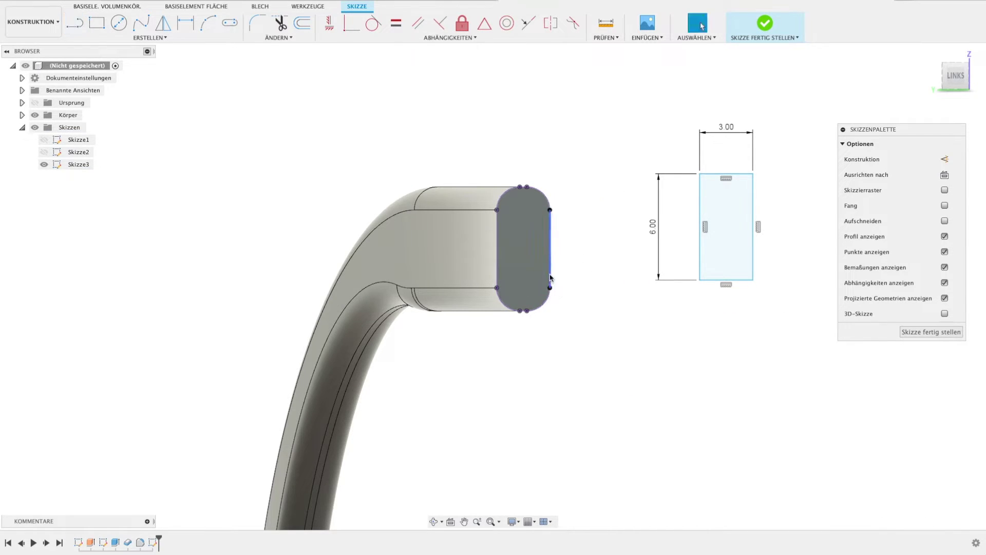
pyautogui.press('Delete')
# - Apply a Midpoint constraint between the rectangle's right edge and the end face's right edge
pyautogui.click(485, 23)
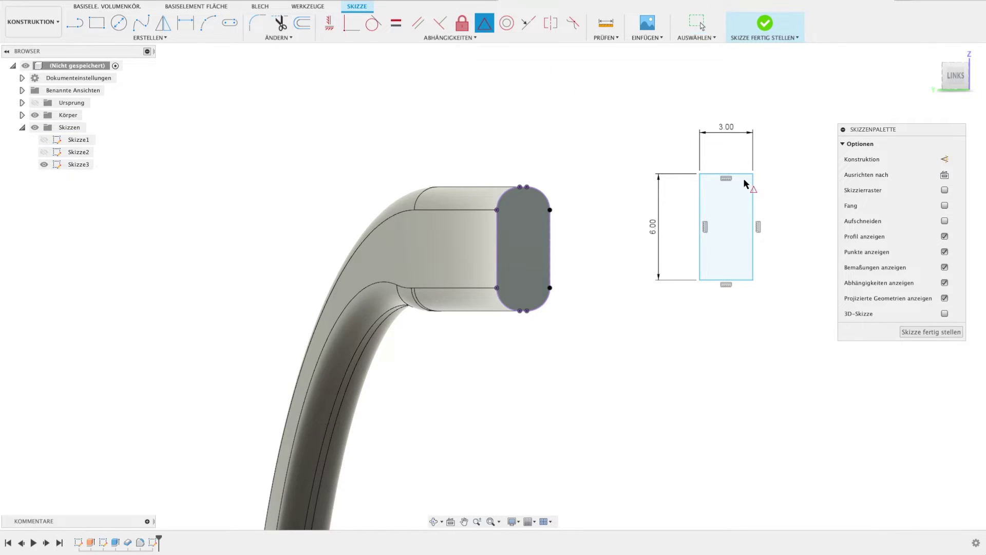
pyautogui.click(756, 228)
pyautogui.click(551, 241)
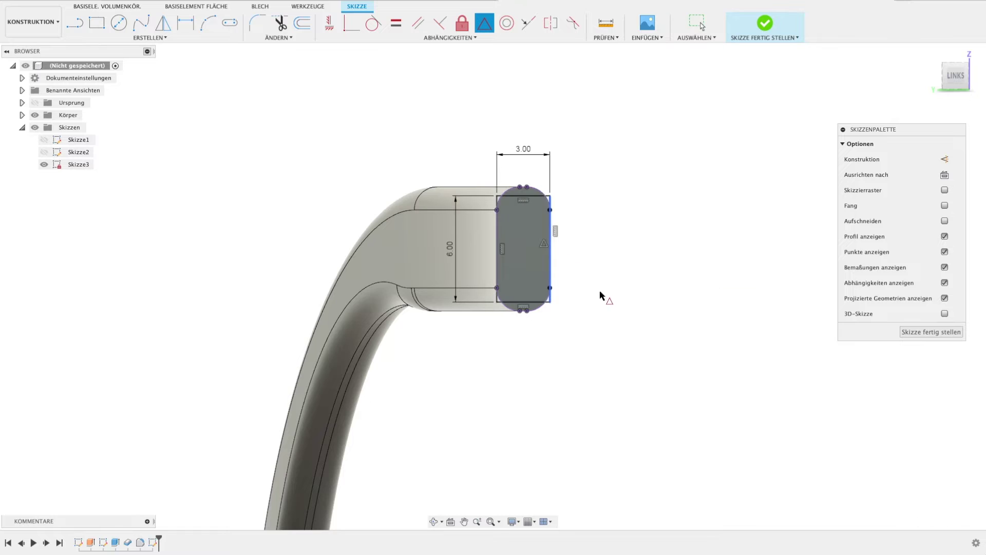
pyautogui.scroll(3, 632, 331)
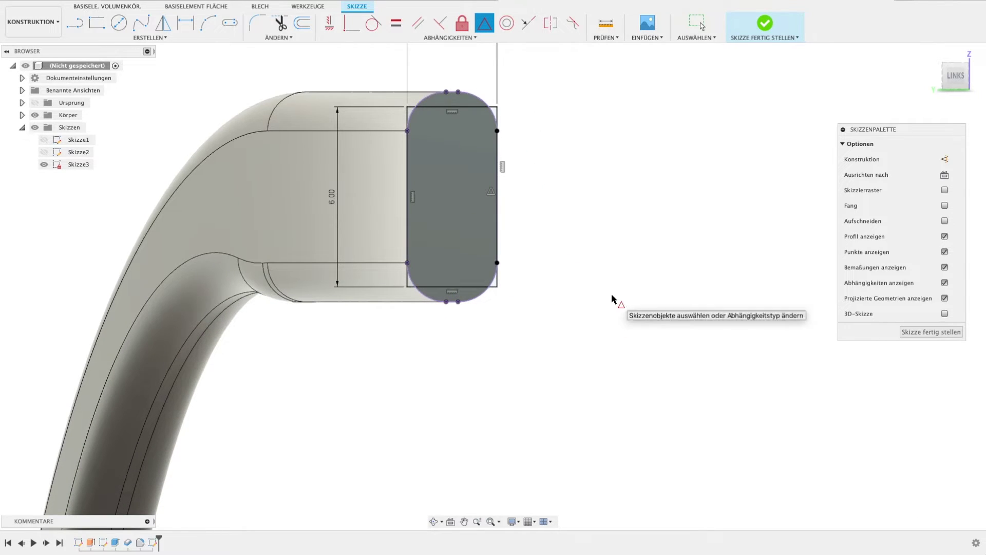
pyautogui.press('Escape')
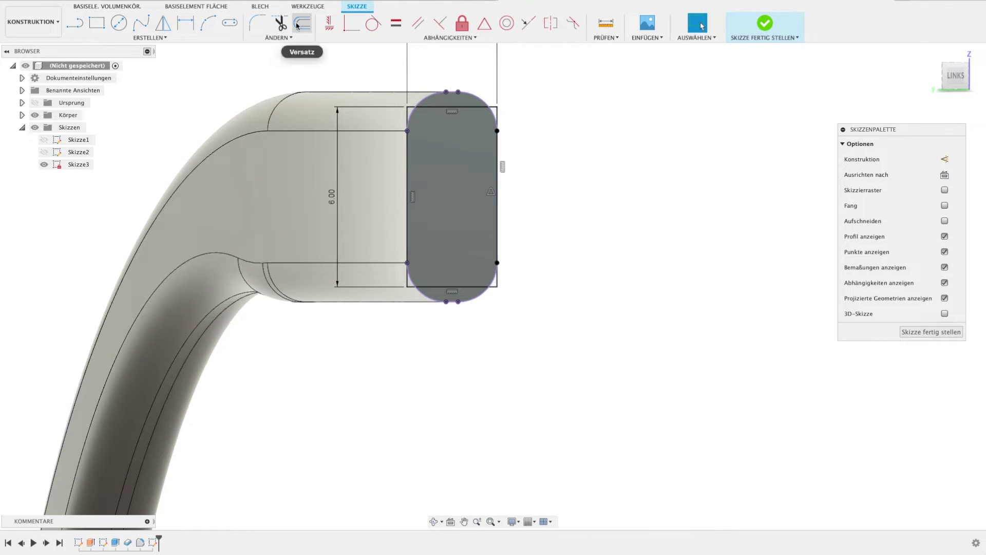
# - Round all four rectangle corners with 1 mm sketch fillets
pyautogui.click(258, 24)
pyautogui.click(423, 110)
pyautogui.click(411, 138)
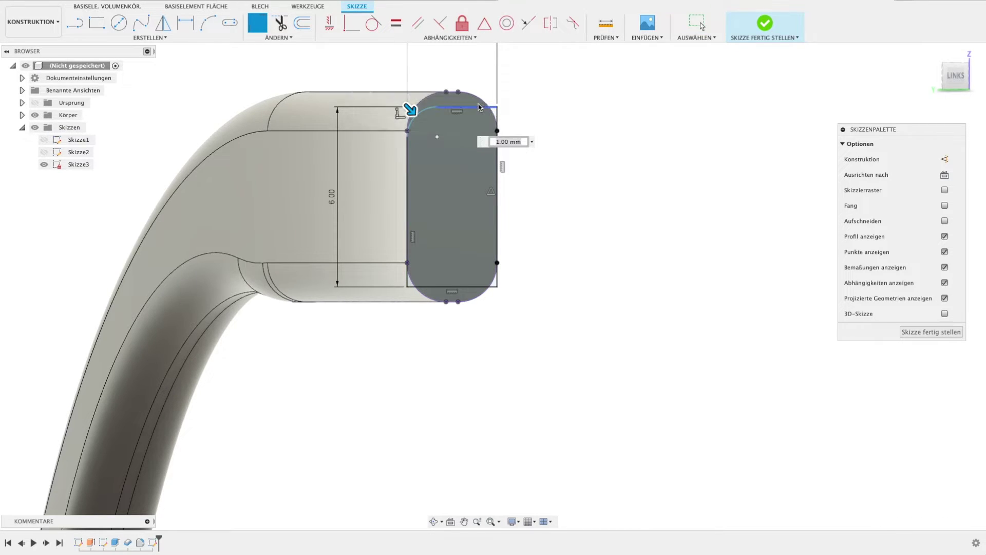
pyautogui.press('Return')
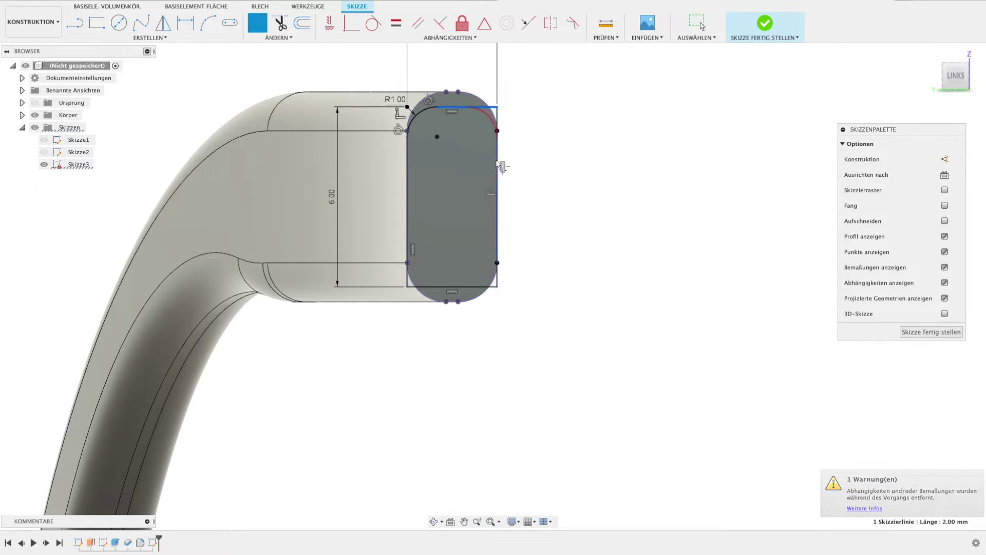
pyautogui.click(501, 166)
pyautogui.press('Return')
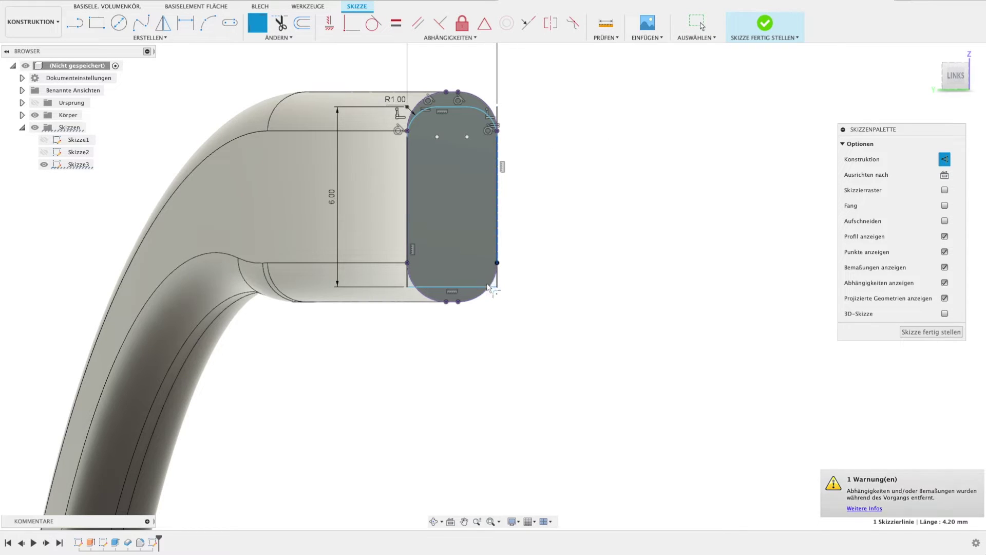
pyautogui.click(495, 285)
pyautogui.press('Return')
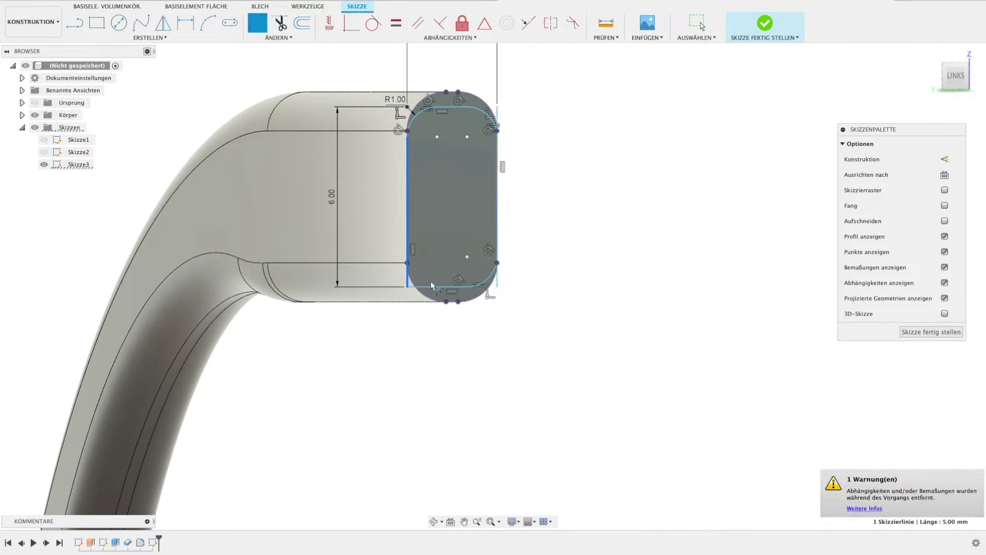
pyautogui.click(431, 285)
pyautogui.write('1.3')
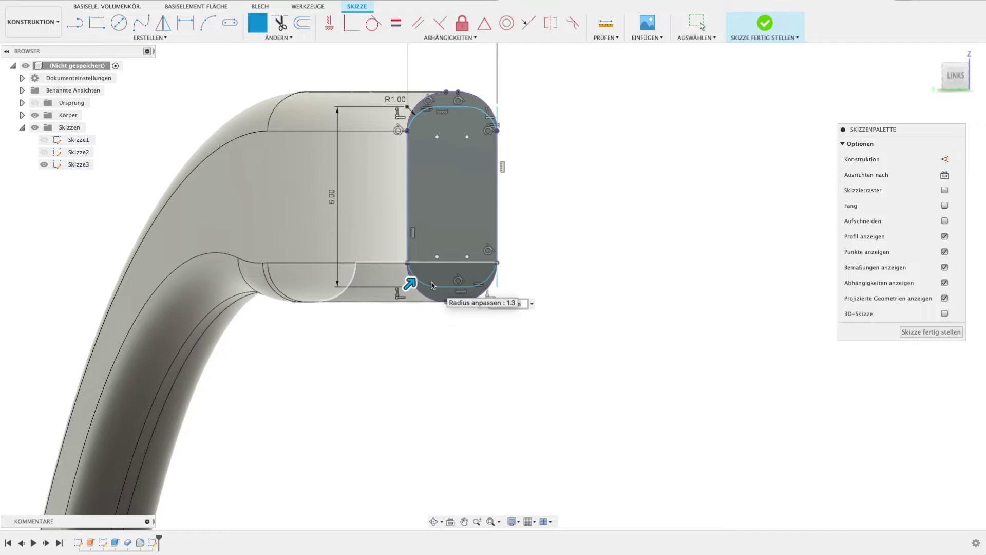
pyautogui.press('Return')
pyautogui.write('0.75')
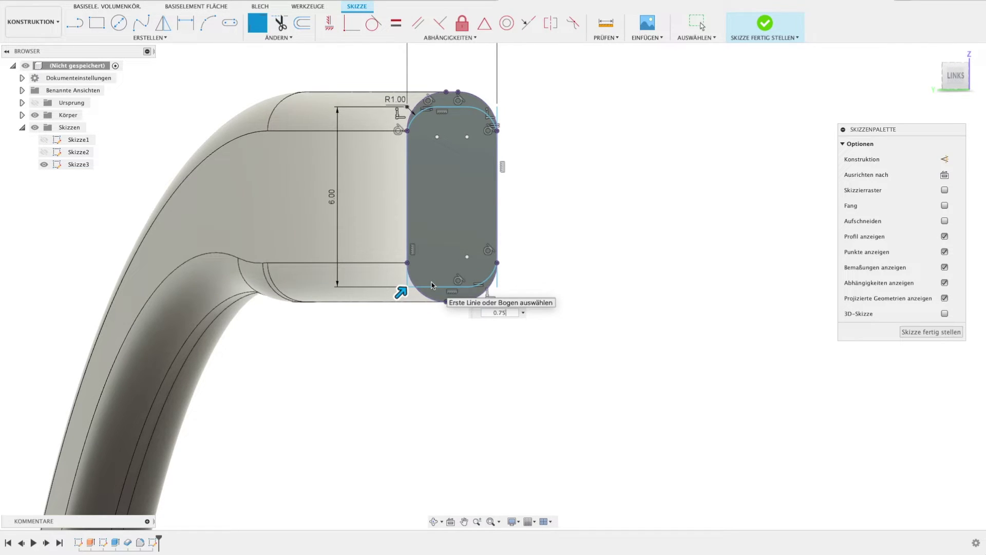
# - Try a 0.75 mm fillet radius, revert to 1 mm, then undo the corner fillets
pyautogui.press('Return')
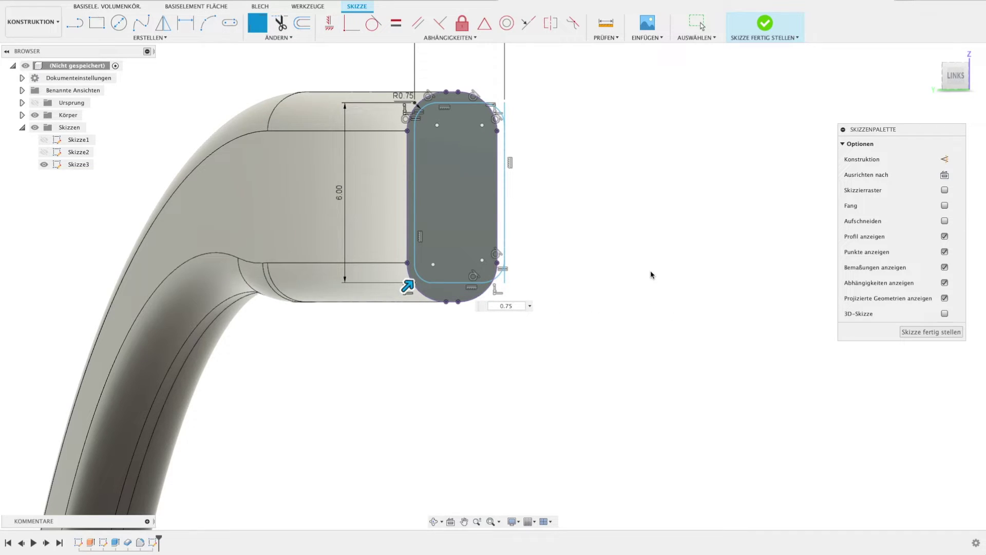
pyautogui.press('Escape')
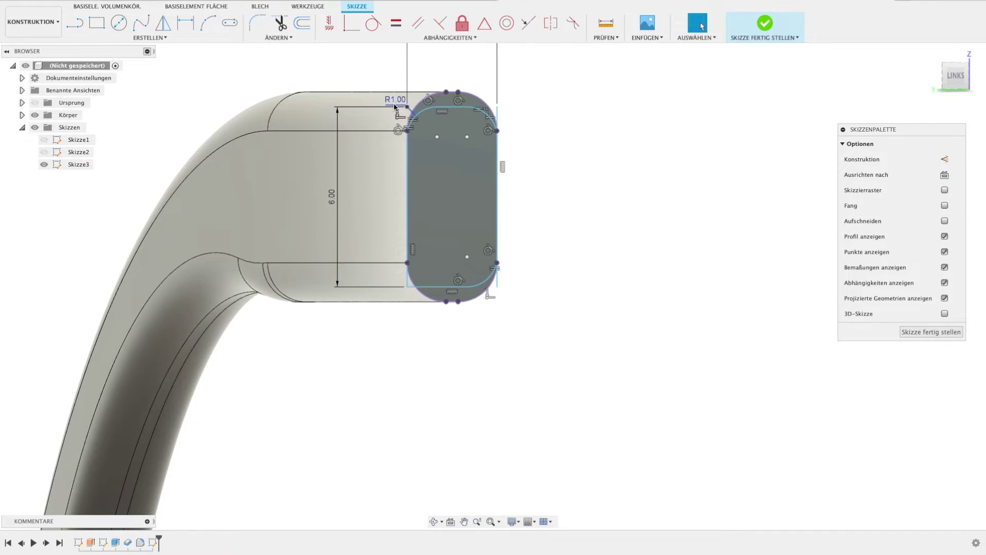
pyautogui.doubleClick(396, 101)
pyautogui.write('0.75')
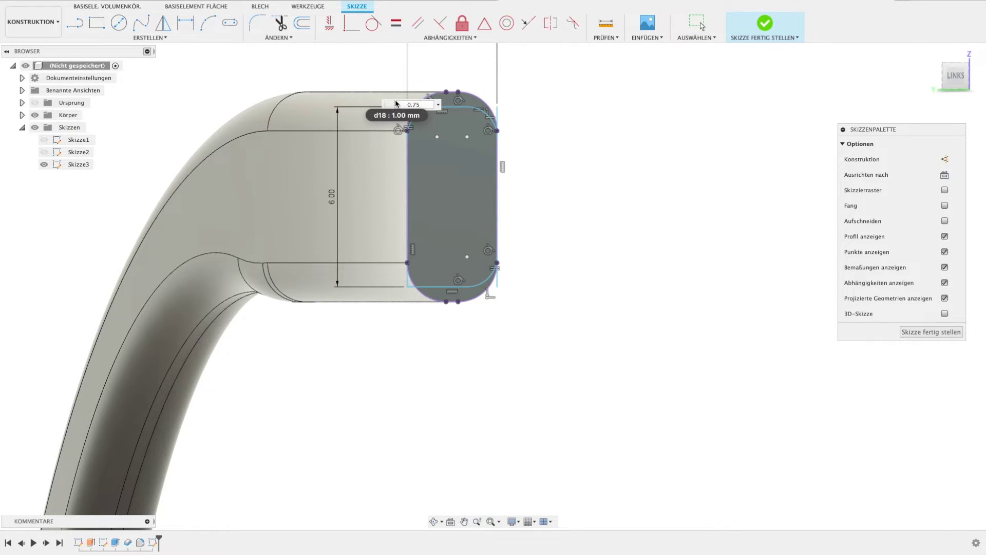
pyautogui.press('Return')
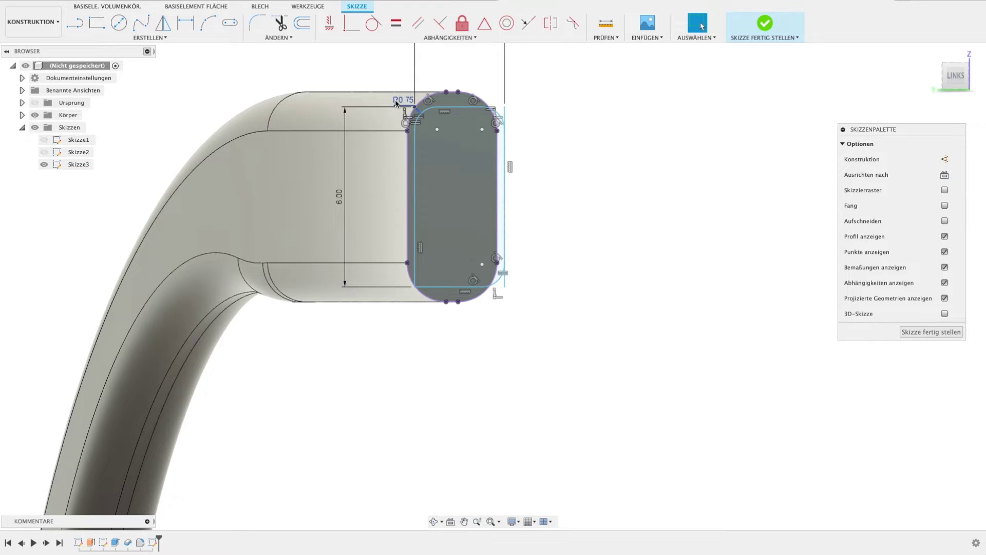
pyautogui.hotkey('ctrl', 'z')
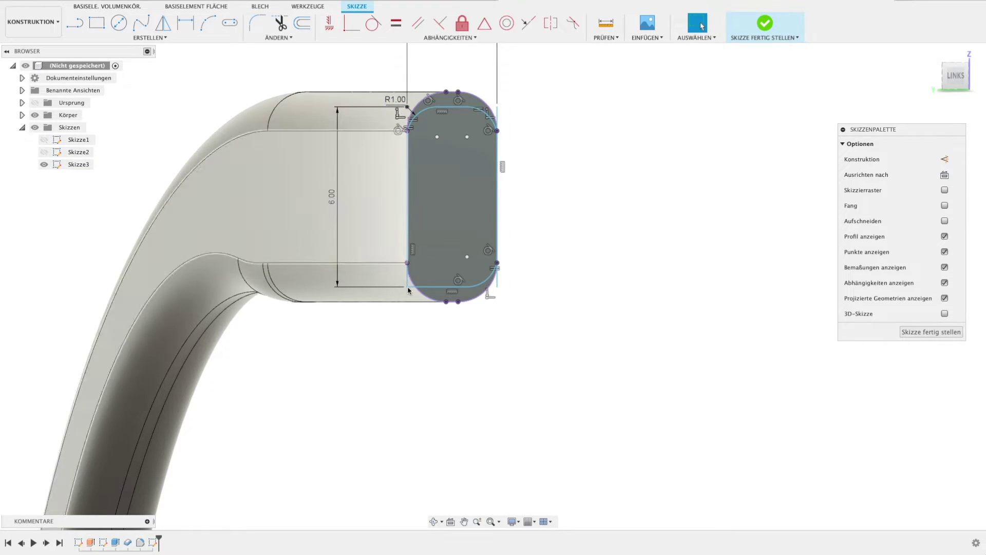
pyautogui.click(258, 22)
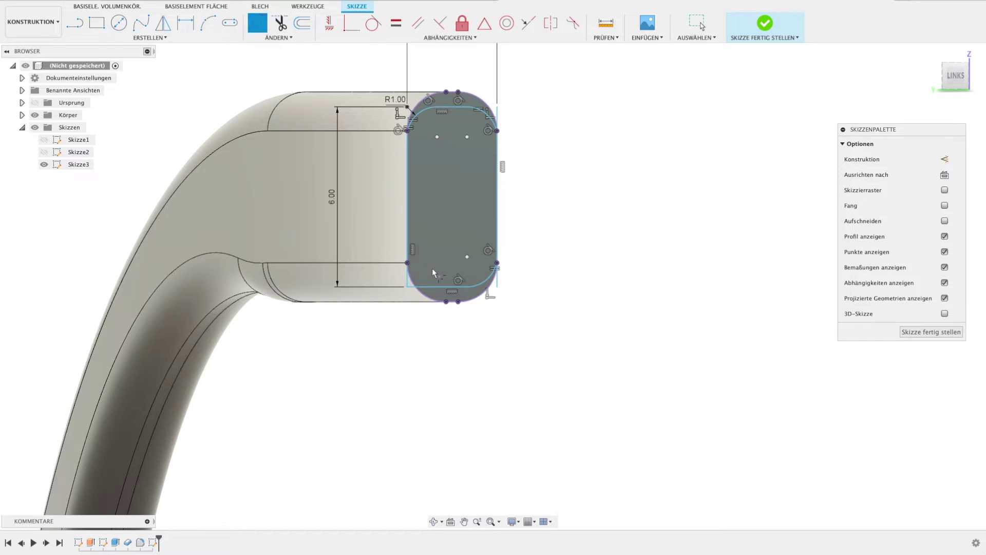
pyautogui.press('Escape')
pyautogui.hotkey('ctrl', 'z')
pyautogui.hotkey('ctrl', 'z')
pyautogui.hotkey('ctrl', 'z')
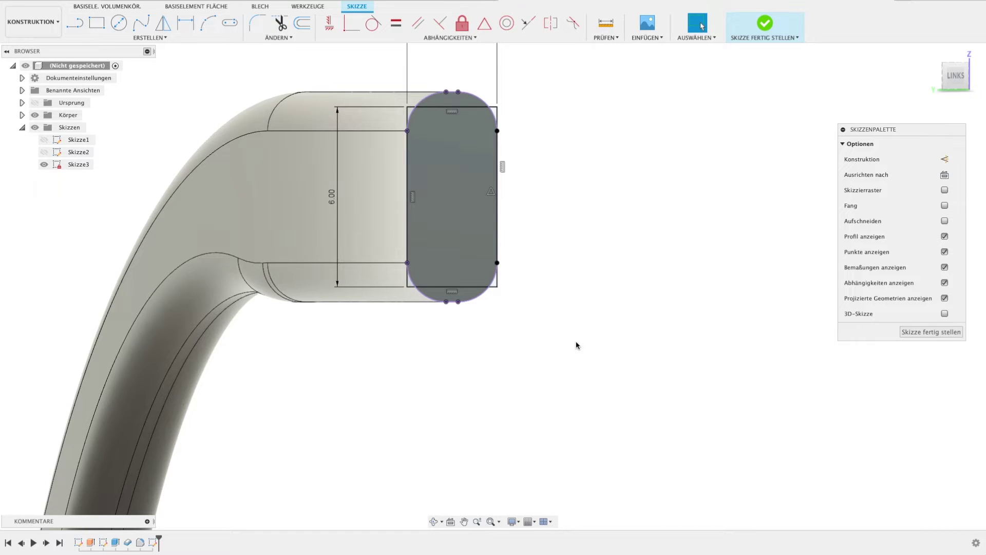
# - Finish Skizze3 and extrude its end-face profile 5 mm, joined onto the temple arm
pyautogui.click(920, 332)
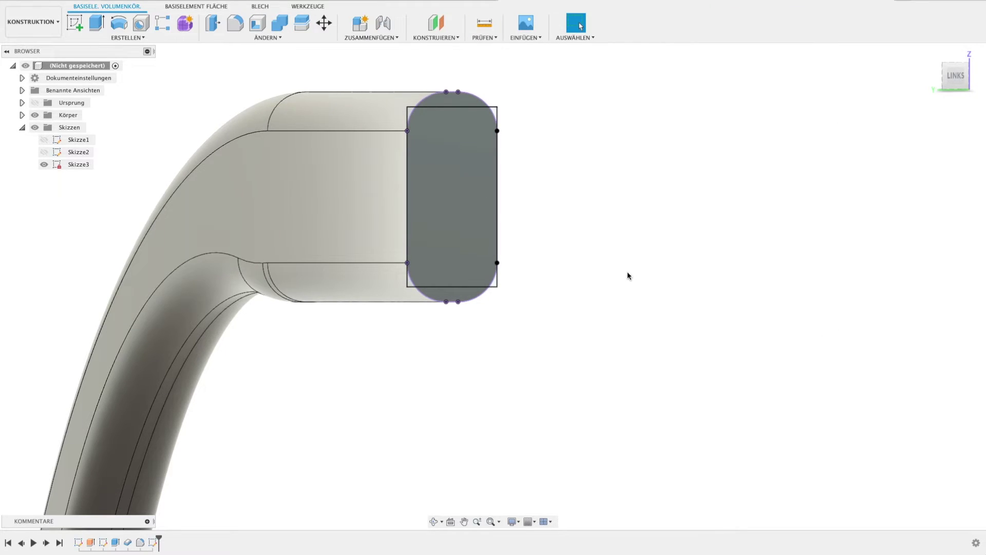
pyautogui.press('e')
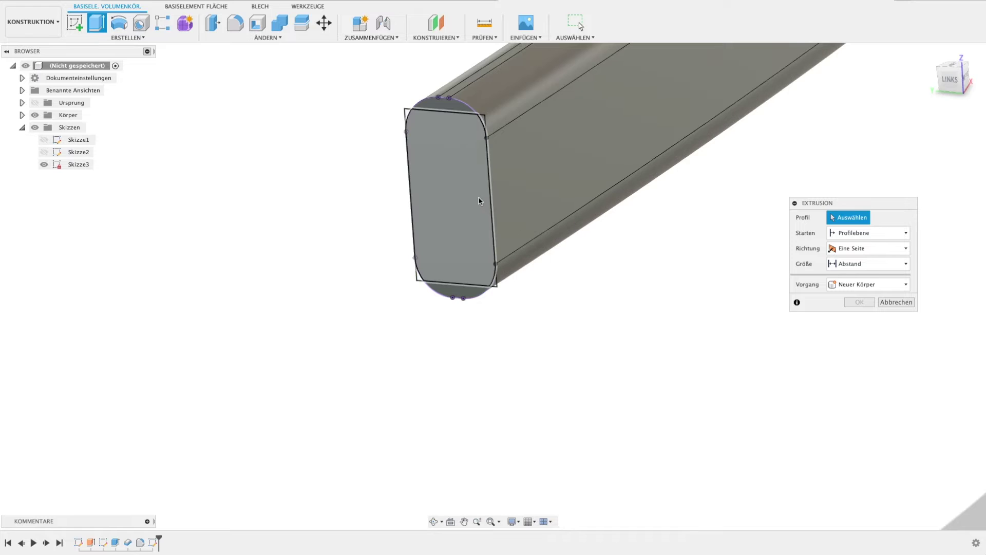
pyautogui.click(481, 201)
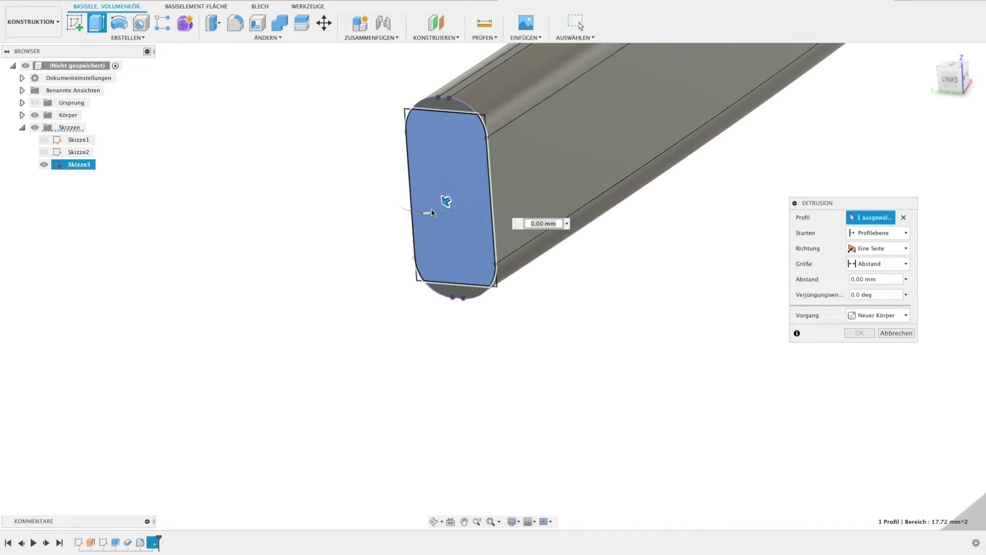
pyautogui.moveTo(445, 201); pyautogui.dragTo(390, 234)
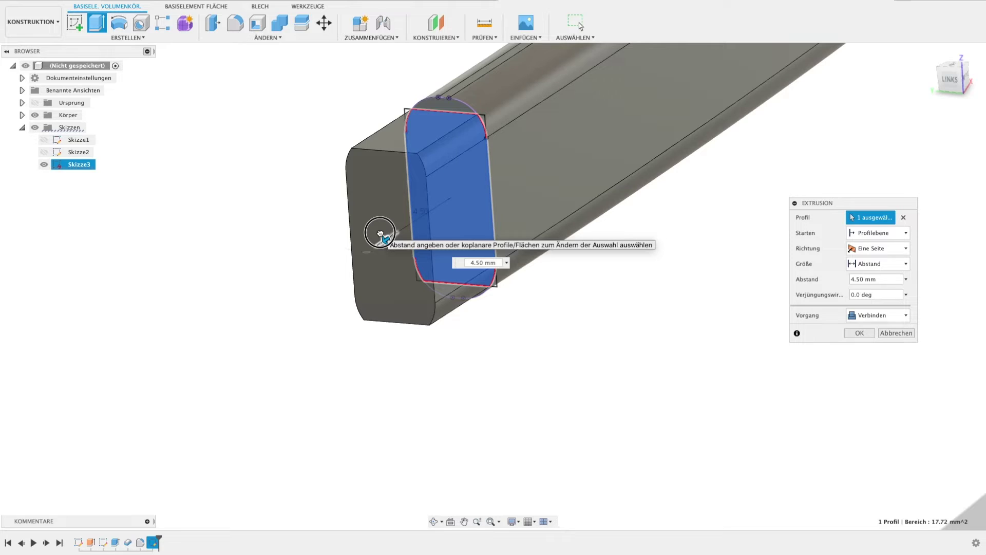
pyautogui.write('5')
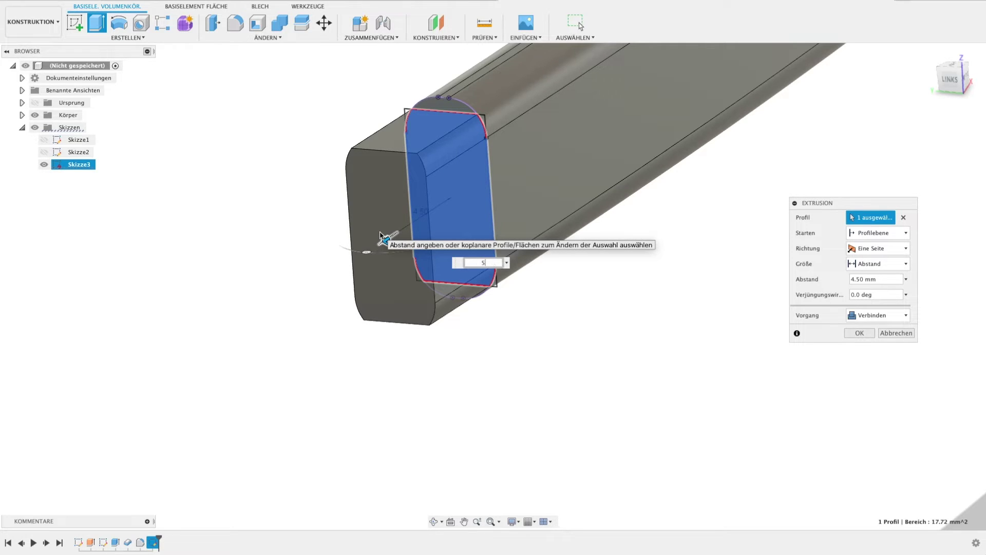
pyautogui.press('Return')
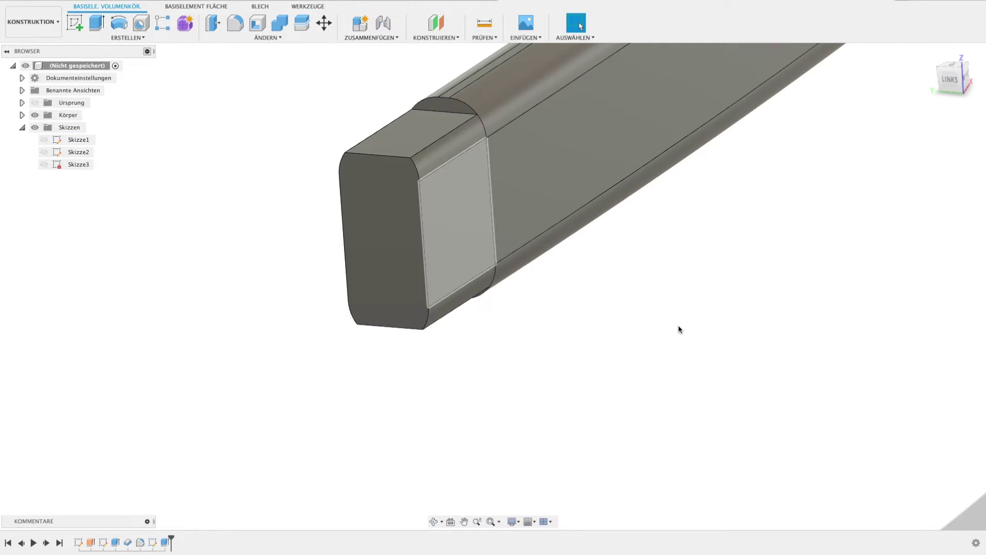
pyautogui.scroll(-2, 668, 309)
pyautogui.keyDown('shift'); pyautogui.moveTo(626, 269); pyautogui.dragTo(646, 283, button='middle'); pyautogui.keyUp('shift')
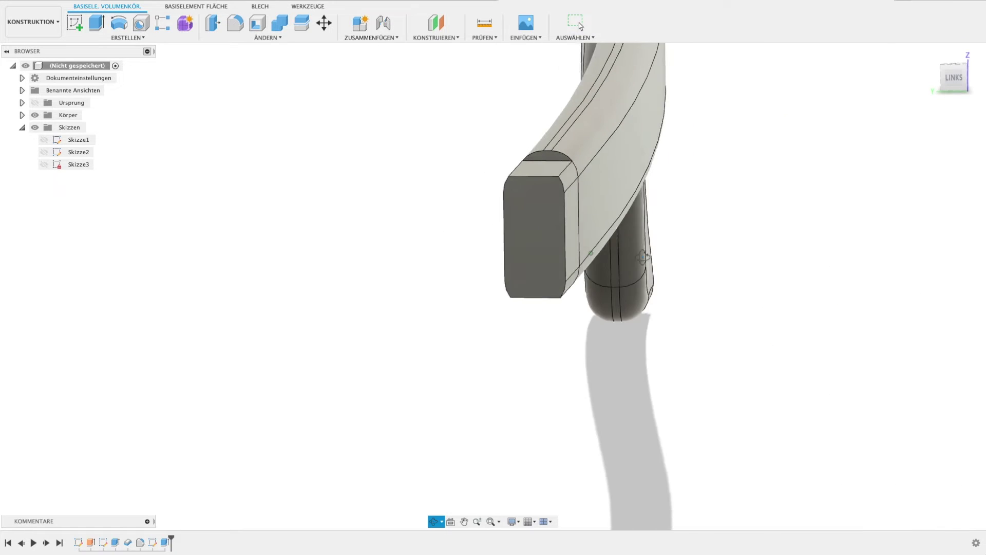
# - Create and immediately finish an empty sketch on the stub's end face
pyautogui.press('Escape')
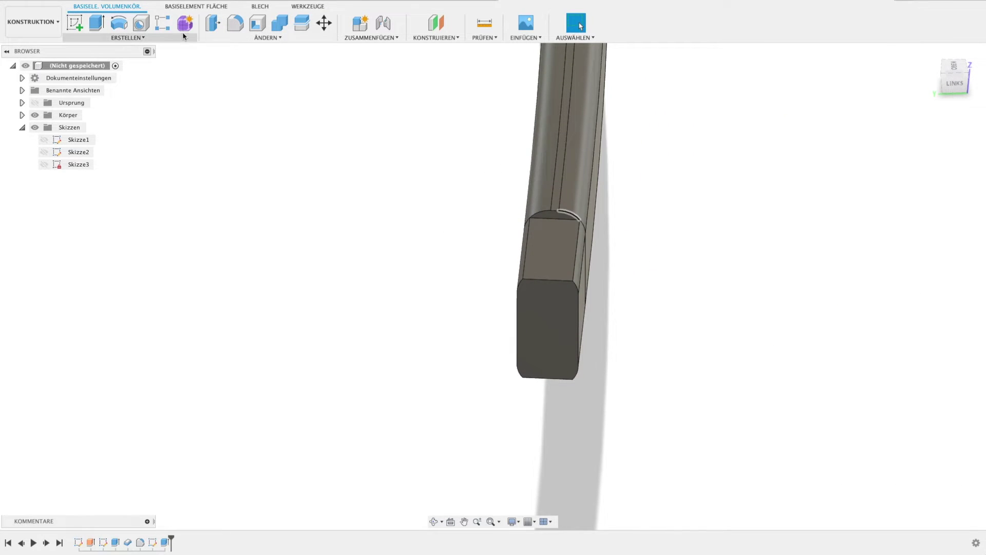
pyautogui.click(80, 23)
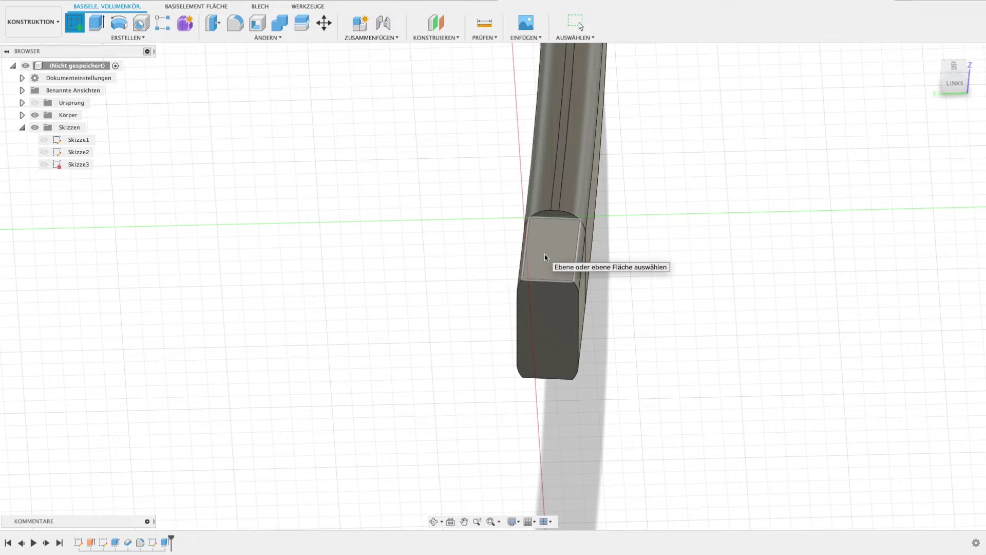
pyautogui.keyDown('shift'); pyautogui.moveTo(534, 308); pyautogui.dragTo(499, 322, button='middle'); pyautogui.keyUp('shift')
pyautogui.click(499, 322)
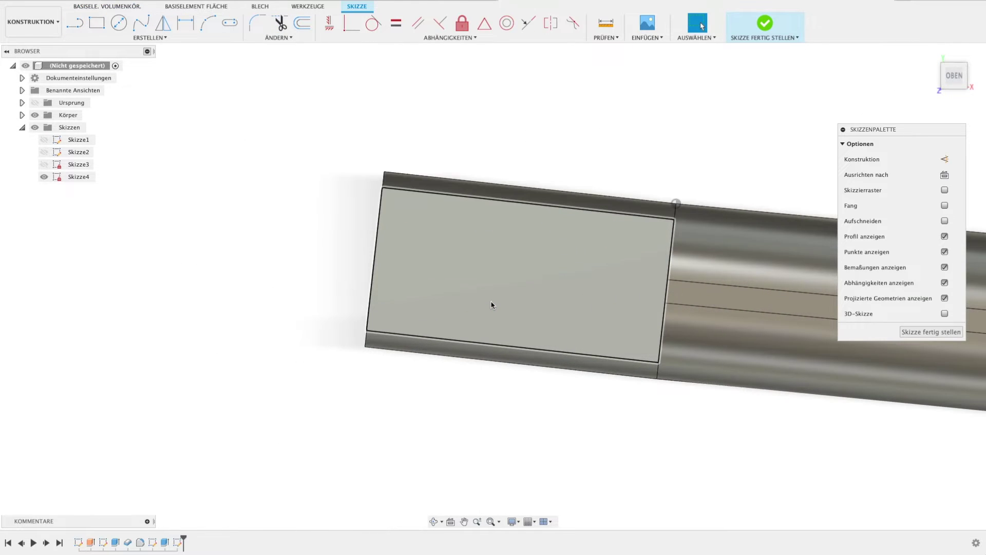
pyautogui.click(907, 332)
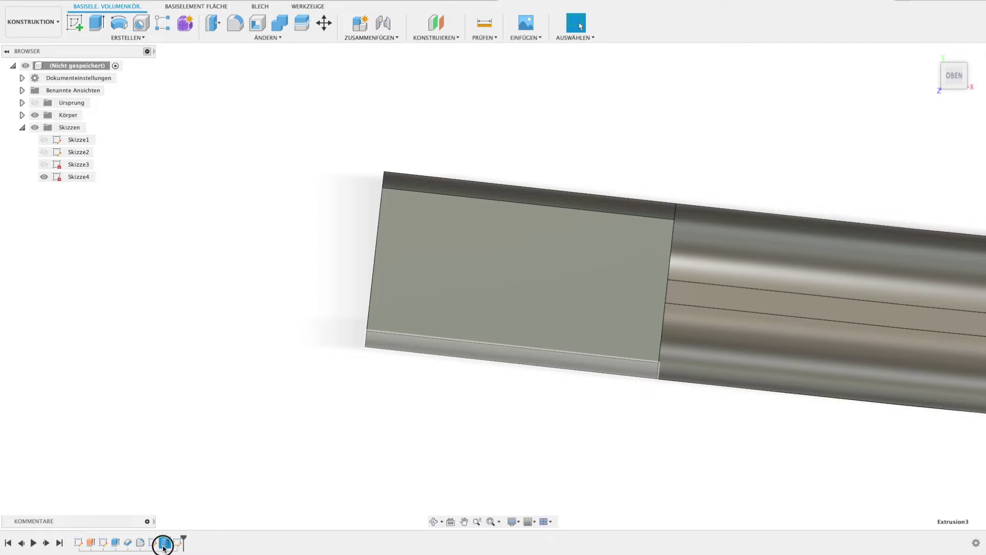
# - Change the stub extrusion's distance from 5 mm to 4 mm
pyautogui.doubleClick(154, 542)
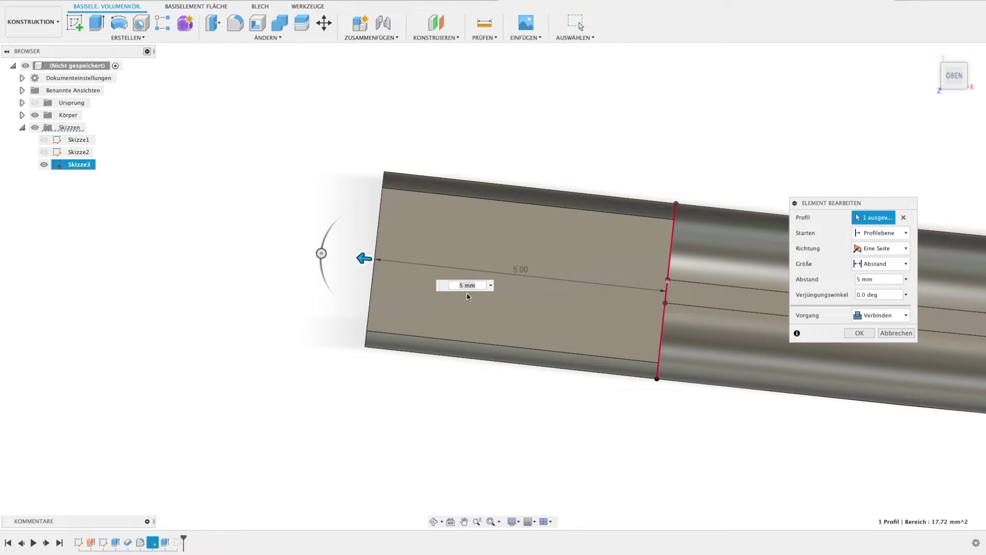
pyautogui.click(857, 280)
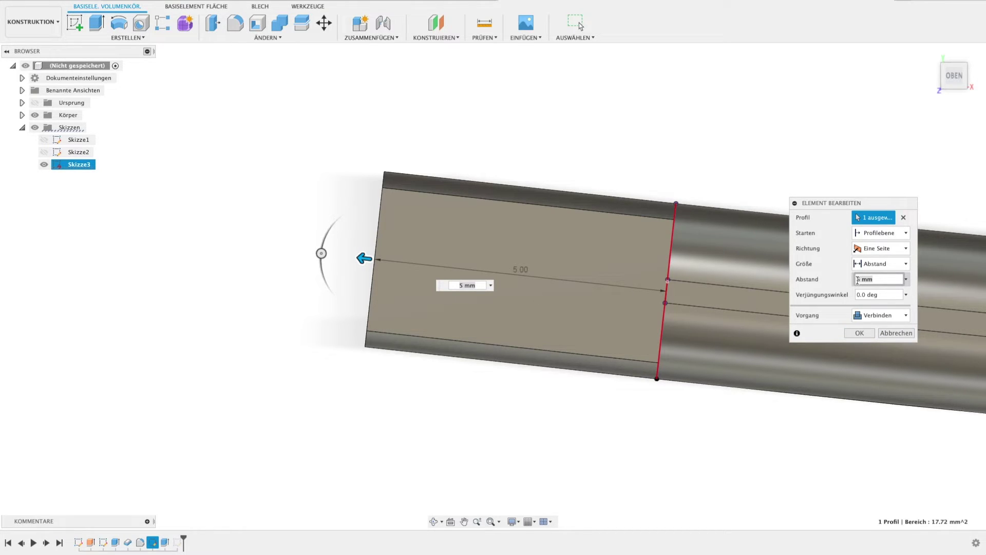
pyautogui.write('4')
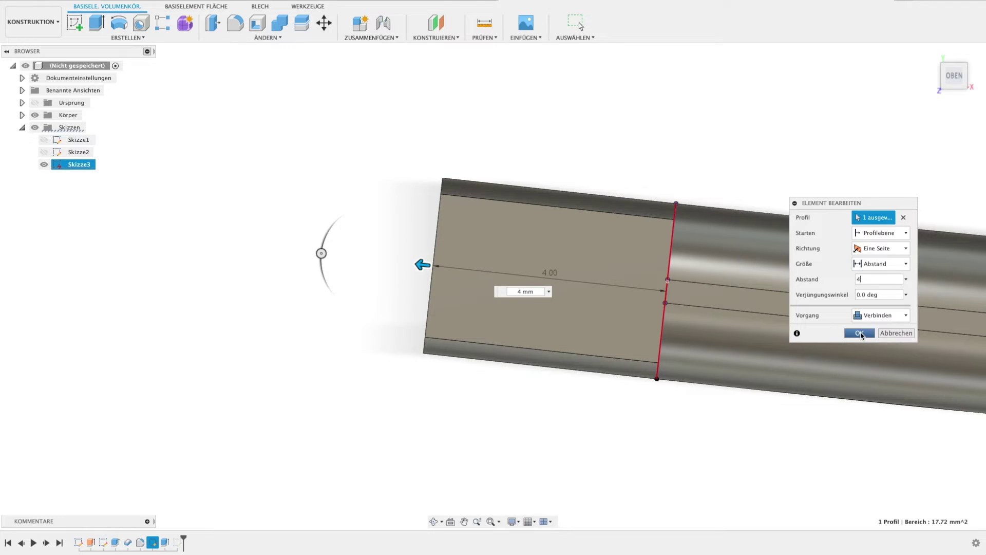
pyautogui.click(861, 333)
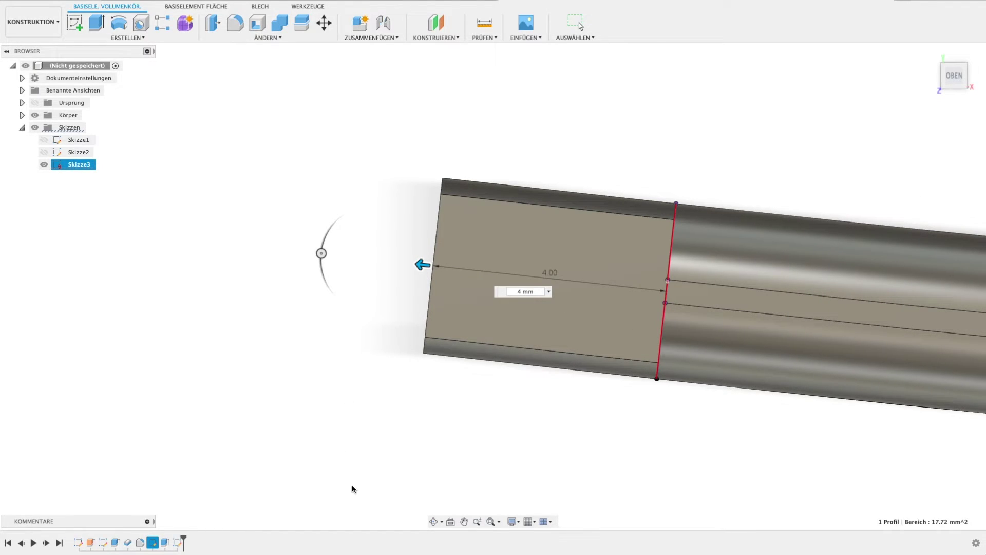
pyautogui.click(75, 23)
pyautogui.click(464, 264)
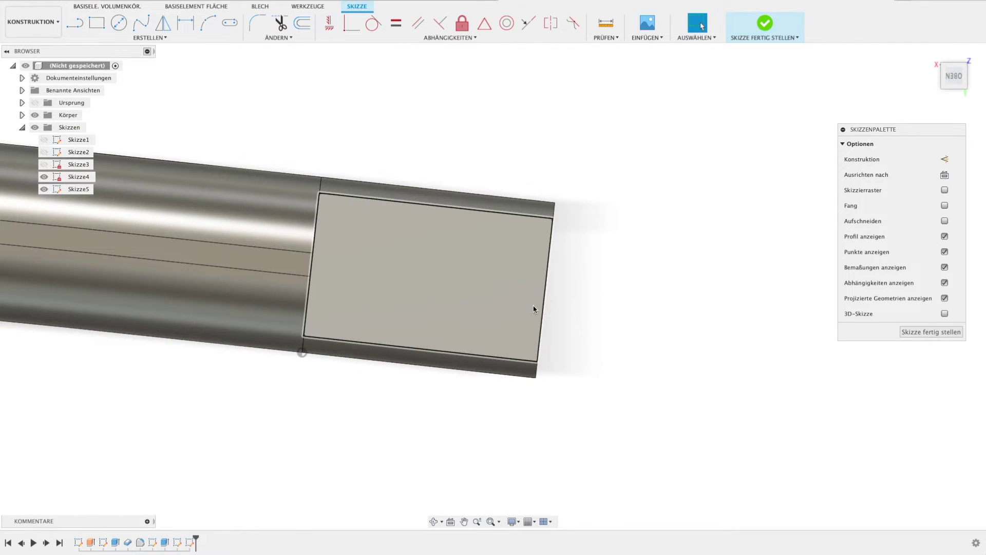
# - Project the stub's end edge and start a 2.283 mm line from it
pyautogui.press('p')
pyautogui.click(547, 295)
pyautogui.press('Return')
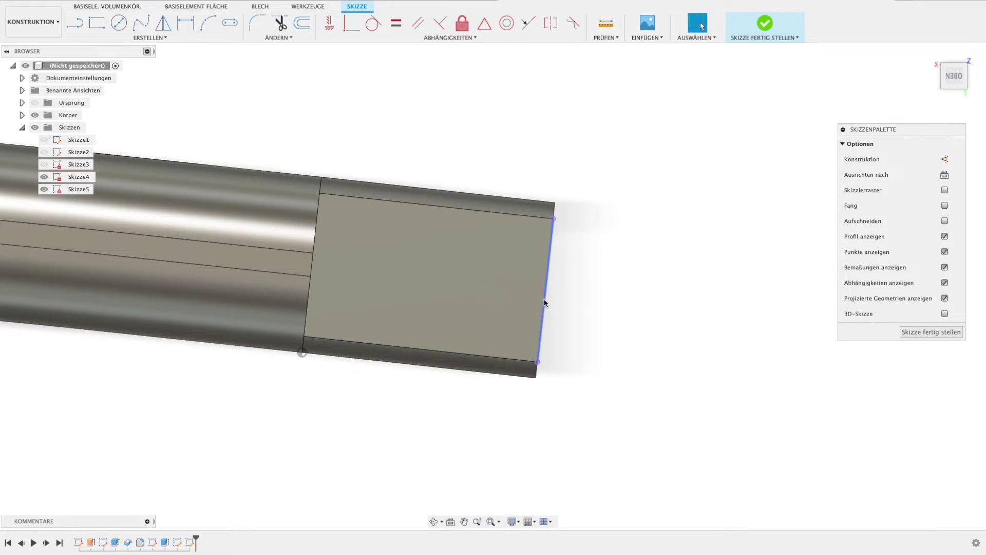
pyautogui.press('l')
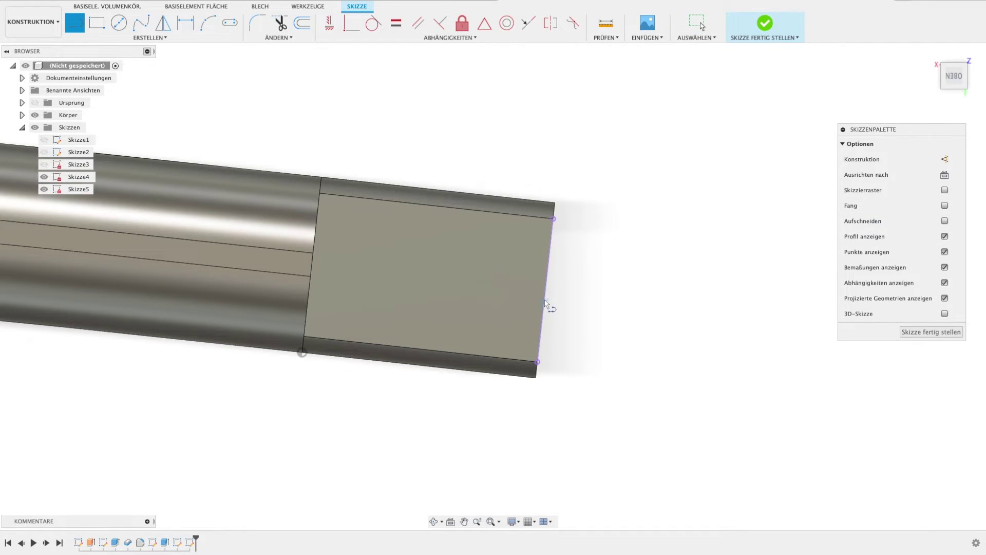
pyautogui.click(544, 290)
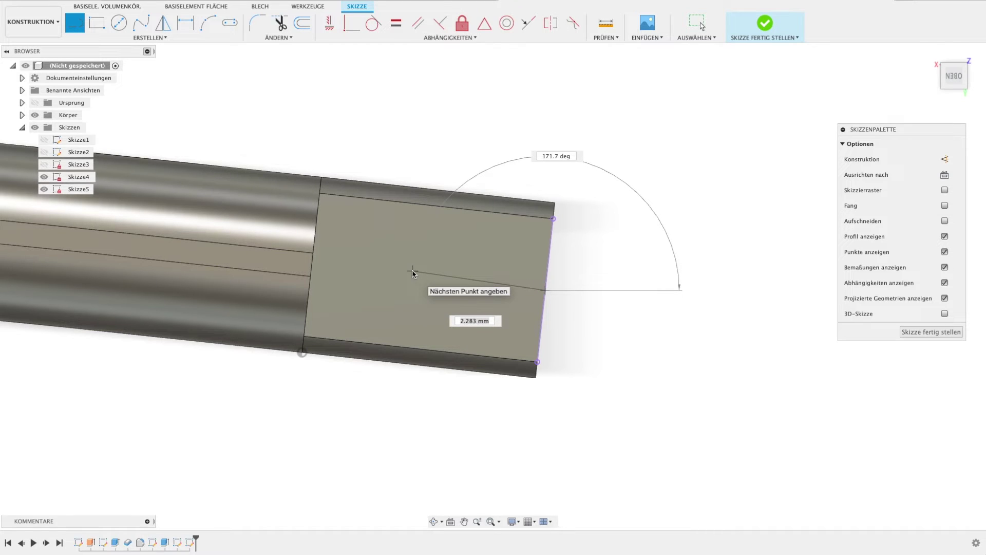
pyautogui.press('Tab')
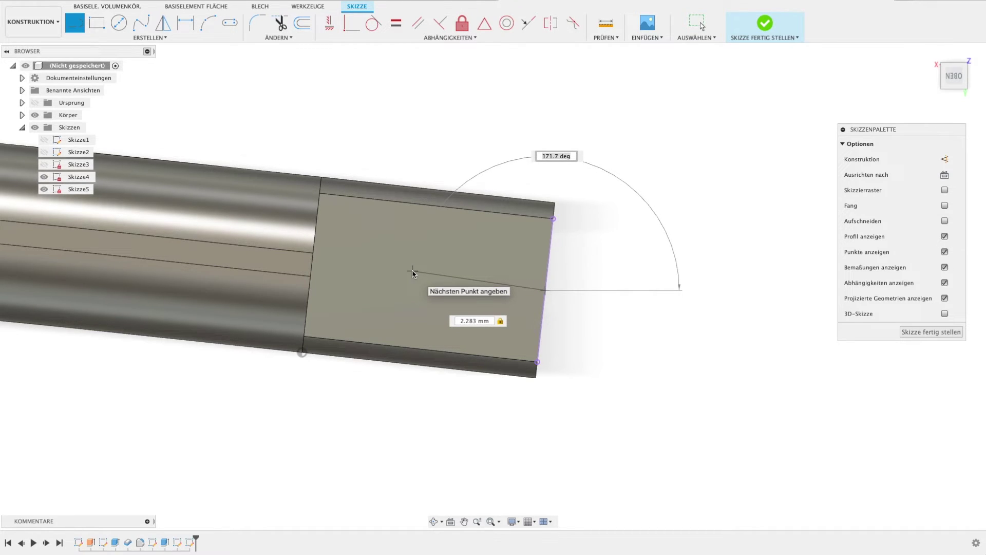
pyautogui.press('Tab')
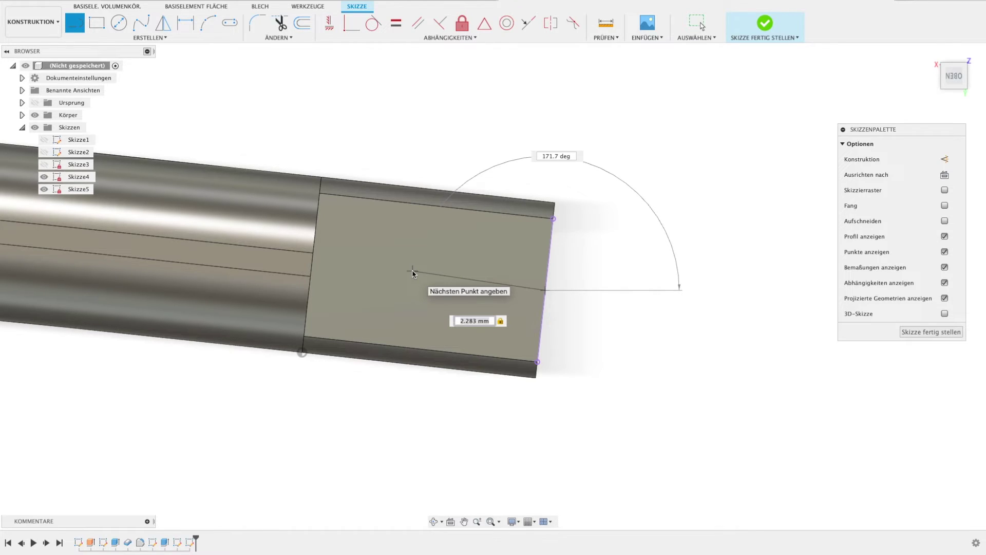
# - Complete the sketch line at a length of 1 mm
pyautogui.write('1')
pyautogui.press('Tab')
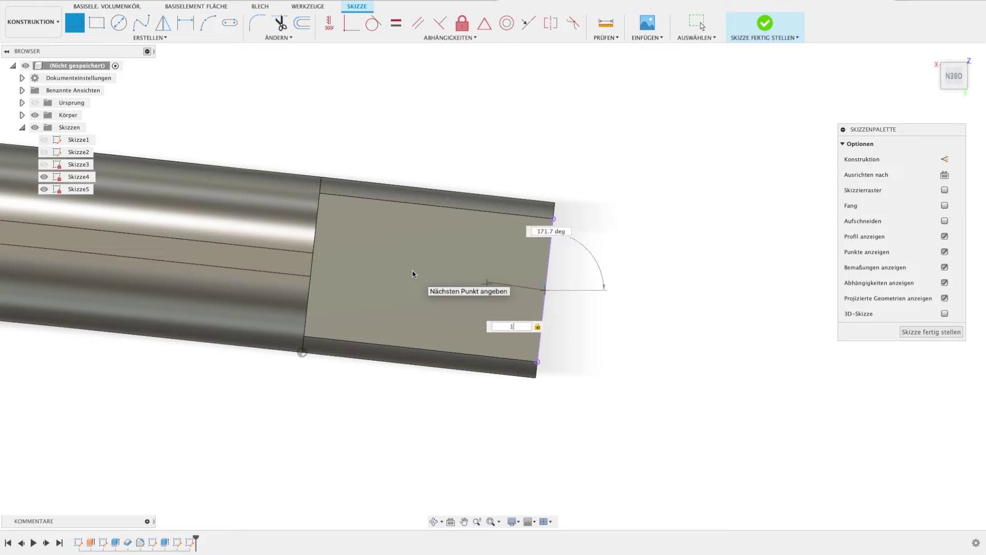
pyautogui.press('Return')
pyautogui.press('Escape')
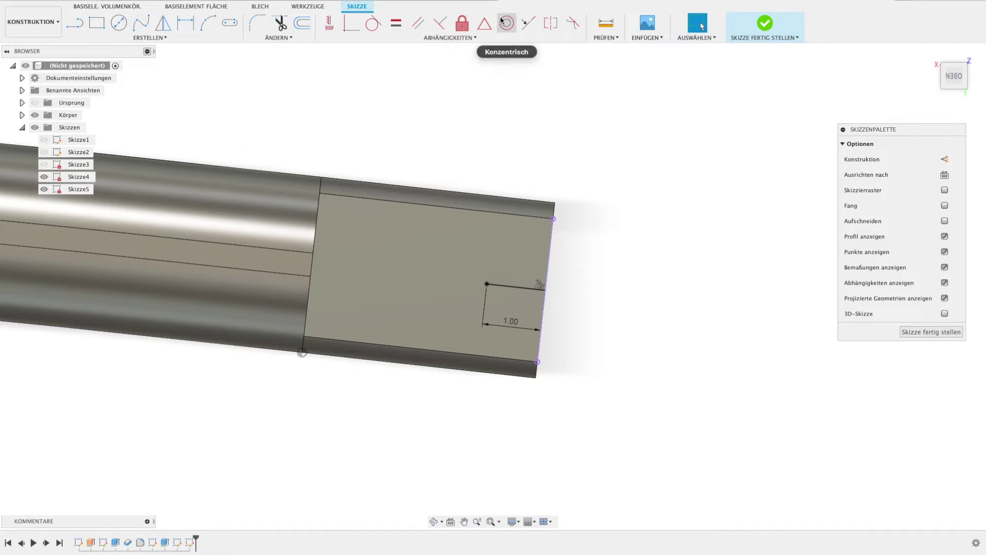
# - Make the 1 mm line perpendicular to the face's right edge
pyautogui.scroll(5, 538, 294)
pyautogui.scroll(1, 539, 293)
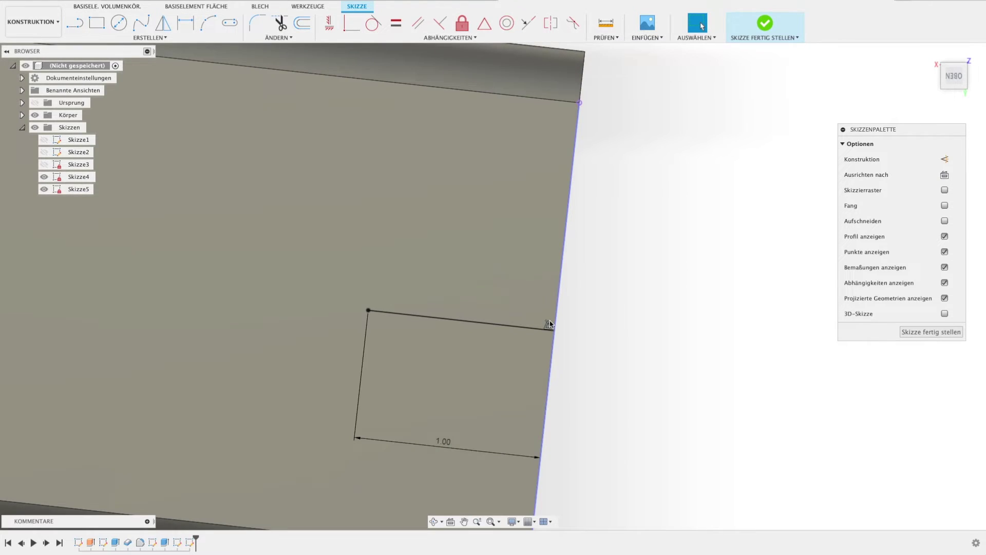
pyautogui.scroll(2, 550, 324)
pyautogui.scroll(1, 553, 332)
pyautogui.scroll(1, 566, 348)
pyautogui.click(565, 356)
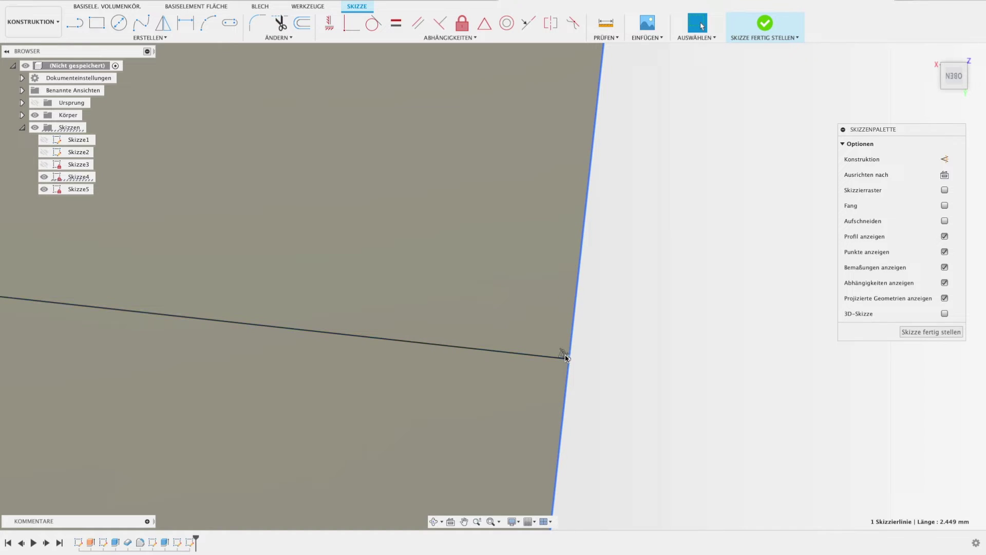
pyautogui.click(565, 357)
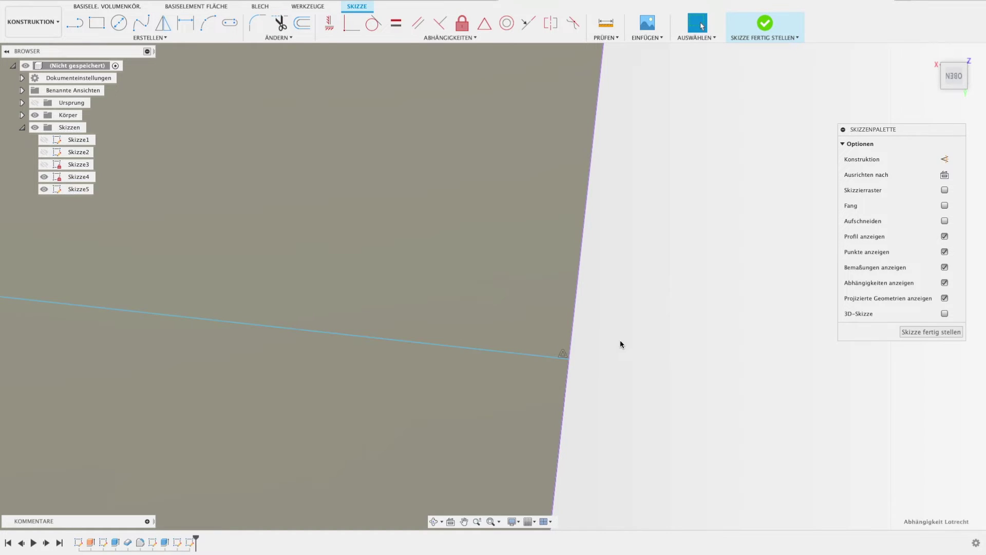
# - Constrain the 1 mm line parallel to the face's top edge
pyautogui.scroll(-1, 620, 341)
pyautogui.scroll(-2, 575, 190)
pyautogui.scroll(-1, 519, 77)
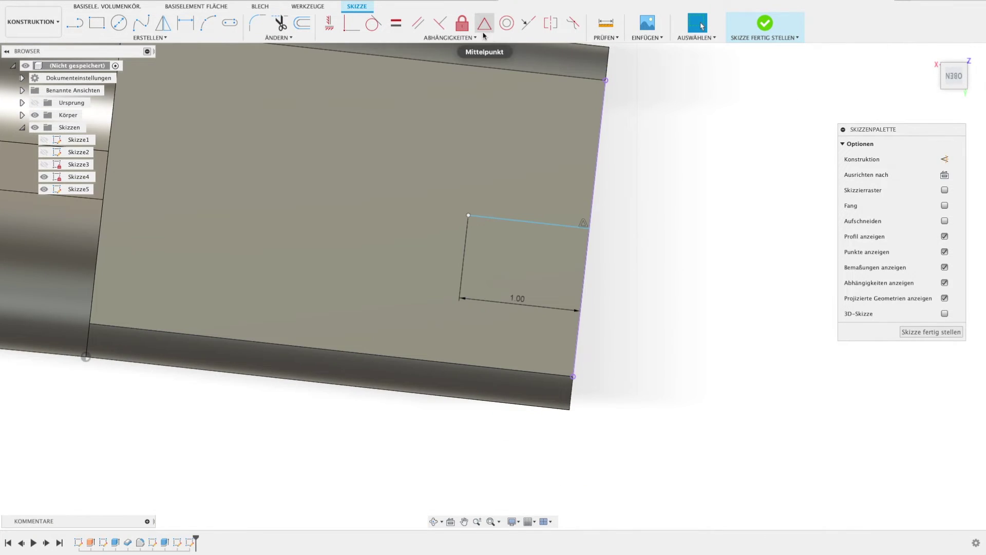
pyautogui.click(424, 29)
pyautogui.click(563, 225)
pyautogui.click(563, 78)
pyautogui.press('Escape')
# - Convert the 1 mm line into construction geometry
pyautogui.scroll(-2, 676, 275)
pyautogui.scroll(1, 676, 275)
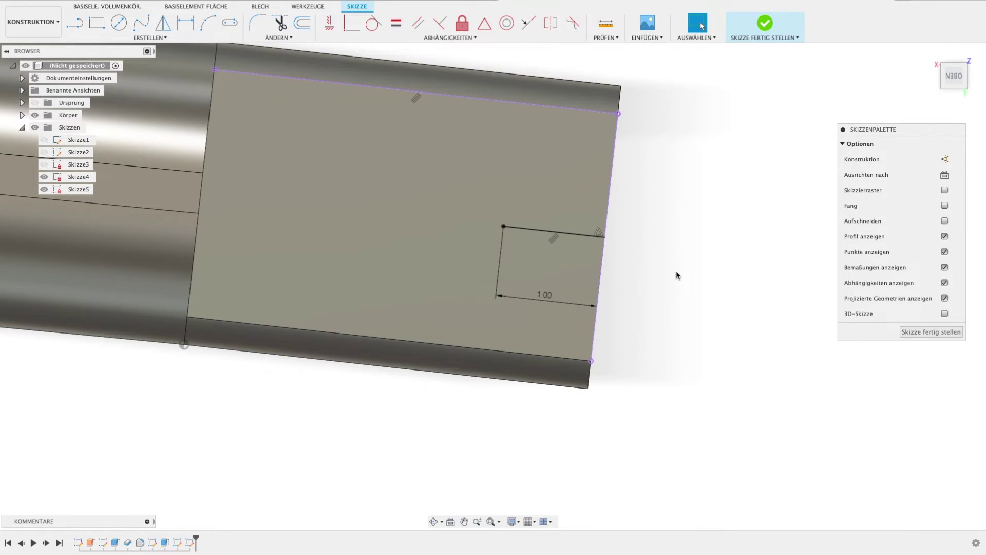
pyautogui.click(580, 235)
pyautogui.press('x')
pyautogui.click(651, 258)
# - Begin a circle at the line's end point, then cancel it
pyautogui.press('c')
pyautogui.click(503, 226)
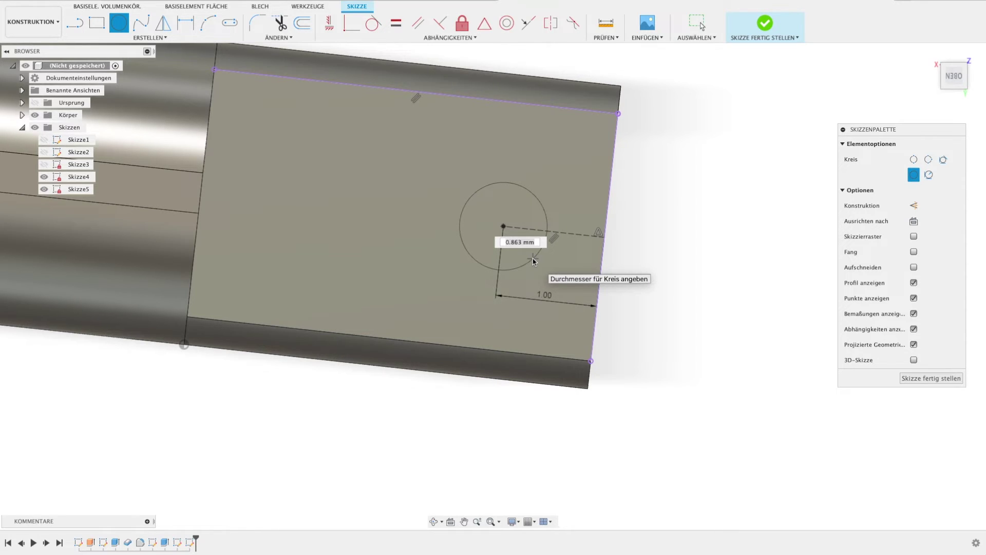
pyautogui.press('Escape')
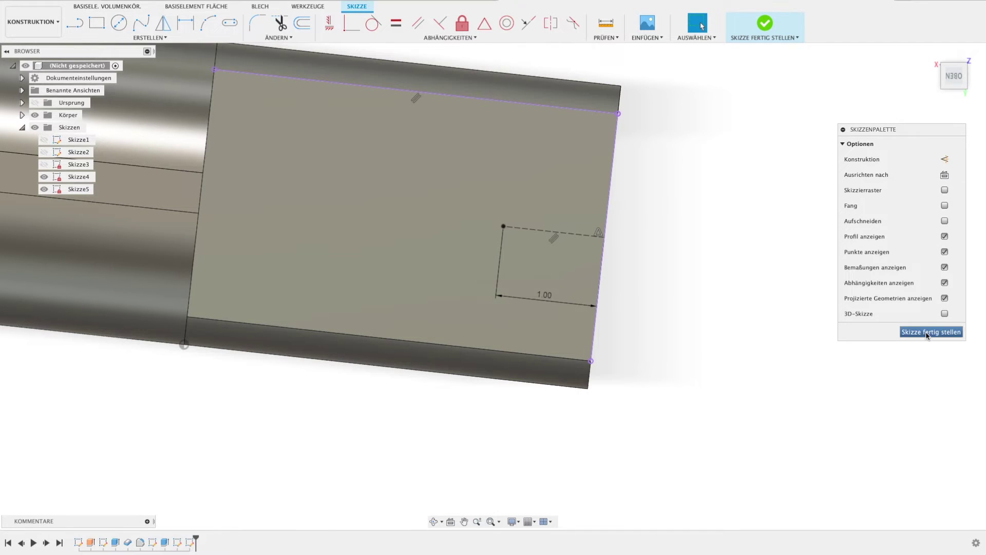
# - Finish the current sketch and reopen Skizze5 for editing
pyautogui.click(931, 378)
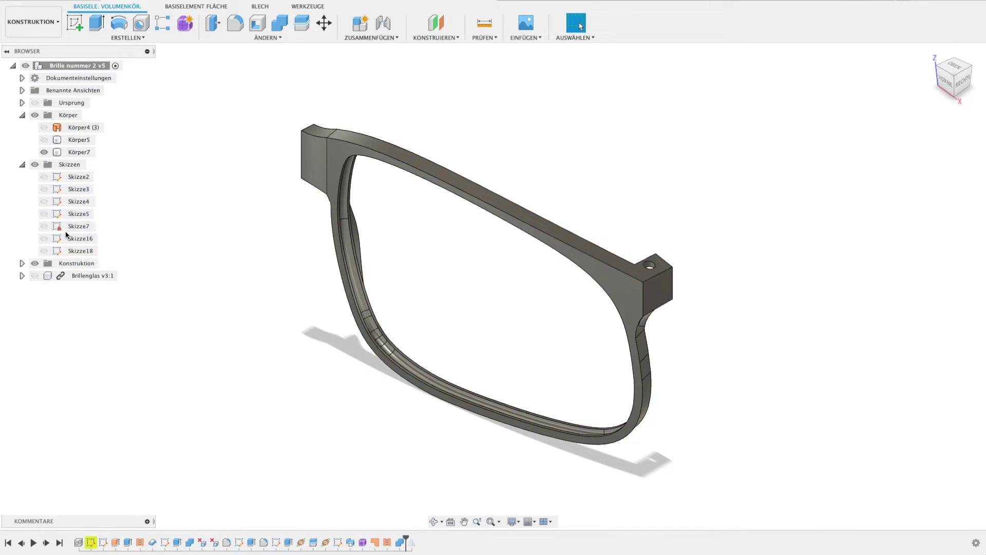
pyautogui.doubleClick(66, 225)
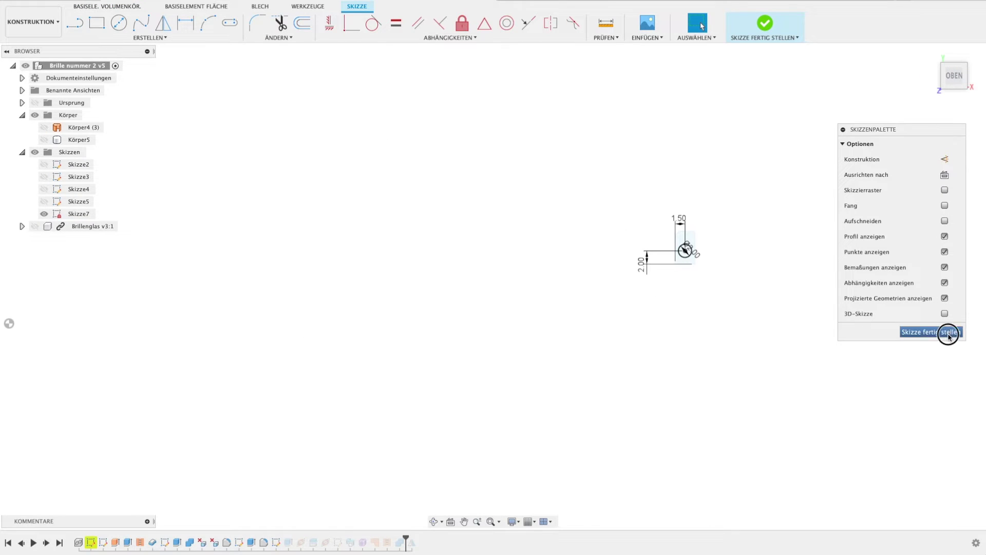
pyautogui.click(949, 335)
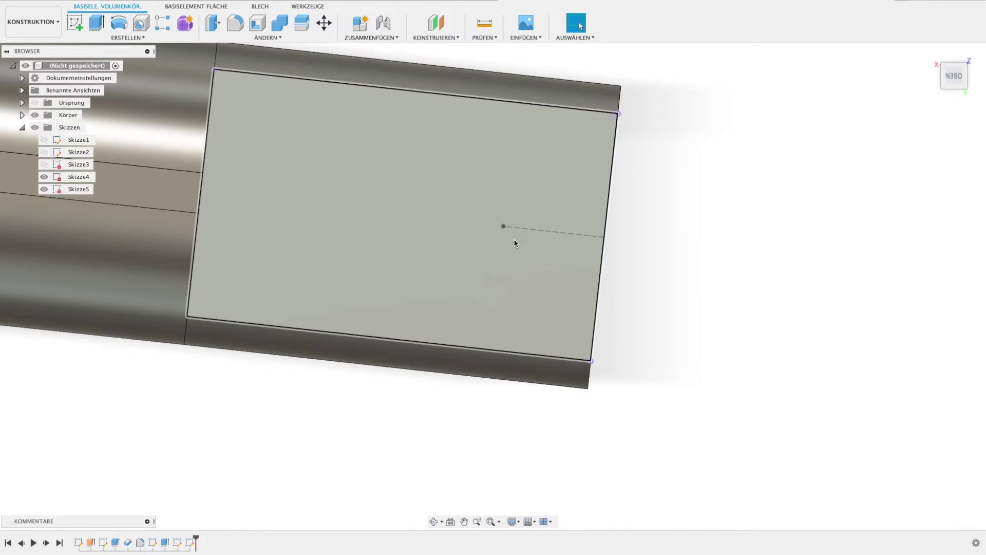
pyautogui.press('e')
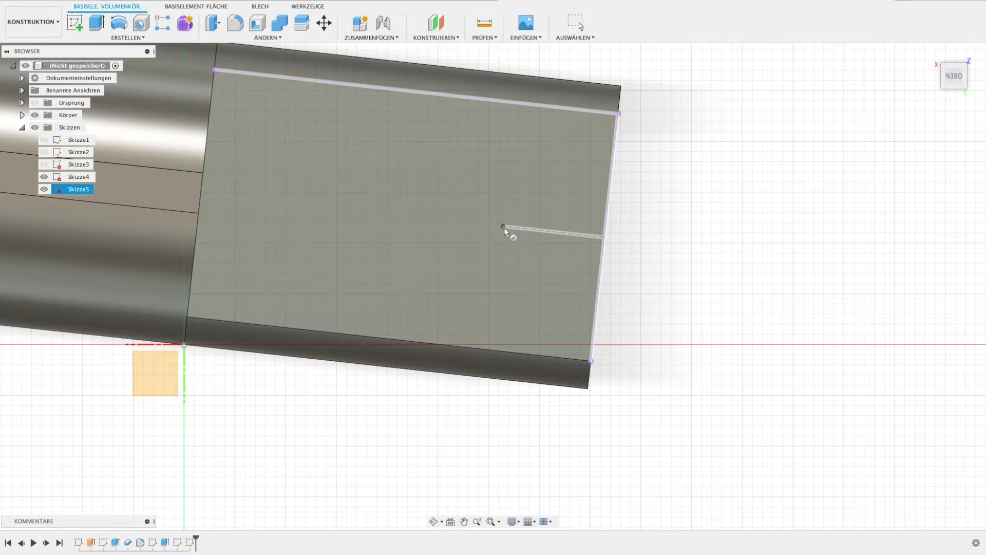
pyautogui.doubleClick(192, 543)
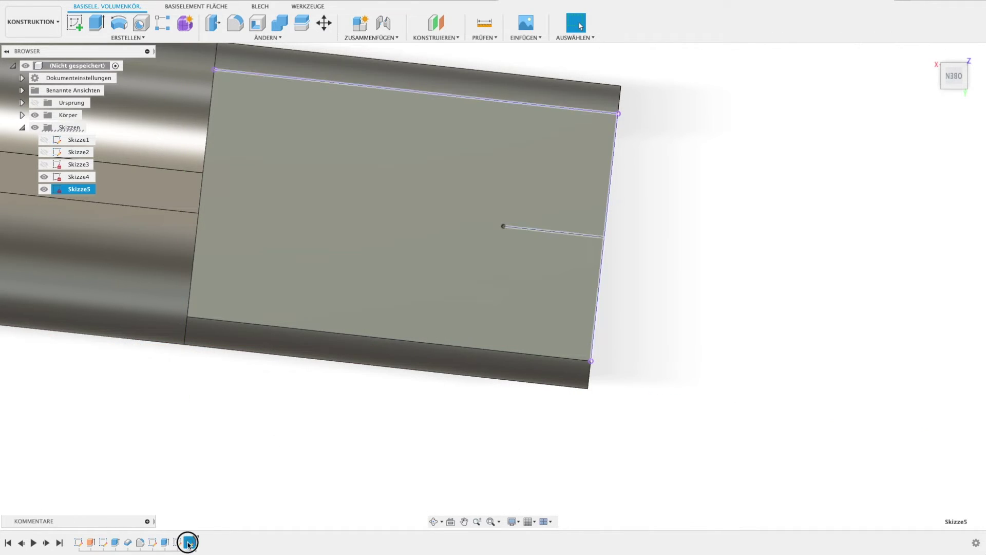
# - Draw a 1.80 mm diameter circle at the construction line's end and finish the sketch
pyautogui.press('c')
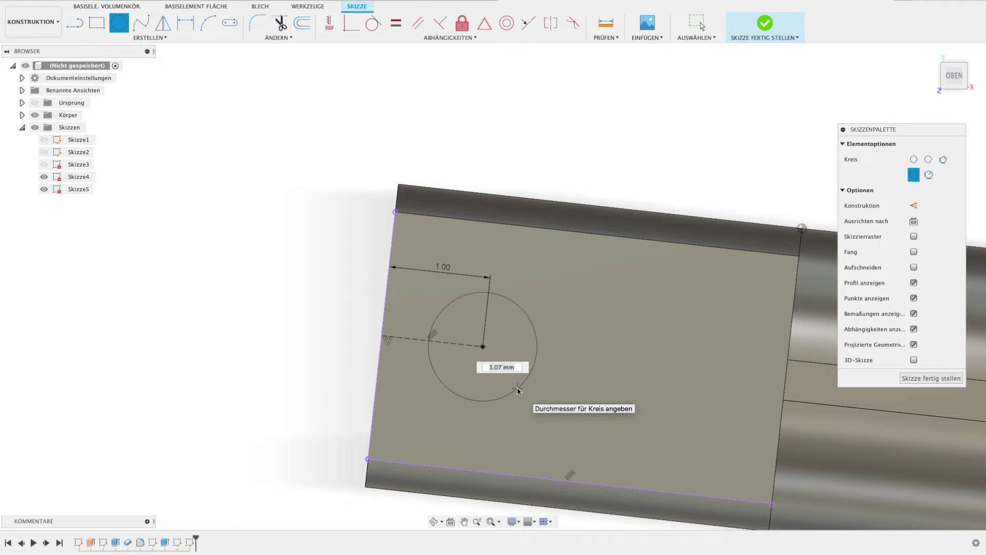
pyautogui.press('Return')
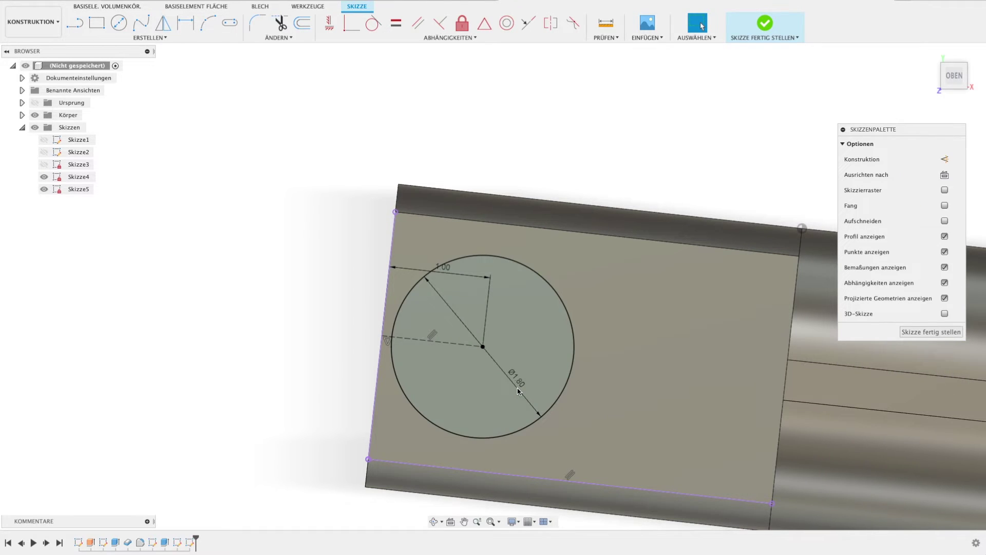
pyautogui.click(907, 332)
pyautogui.keyDown('shift'); pyautogui.moveTo(687, 233); pyautogui.dragTo(687, 186, button='middle'); pyautogui.keyUp('shift')
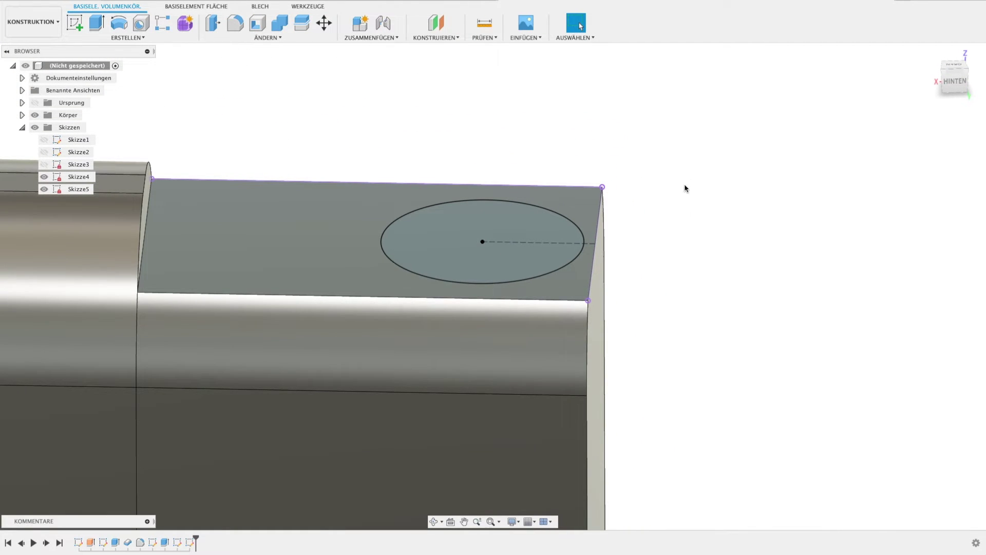
# - Extrude the circle 1 mm into a cylinder
pyautogui.press('e')
pyautogui.click(483, 237)
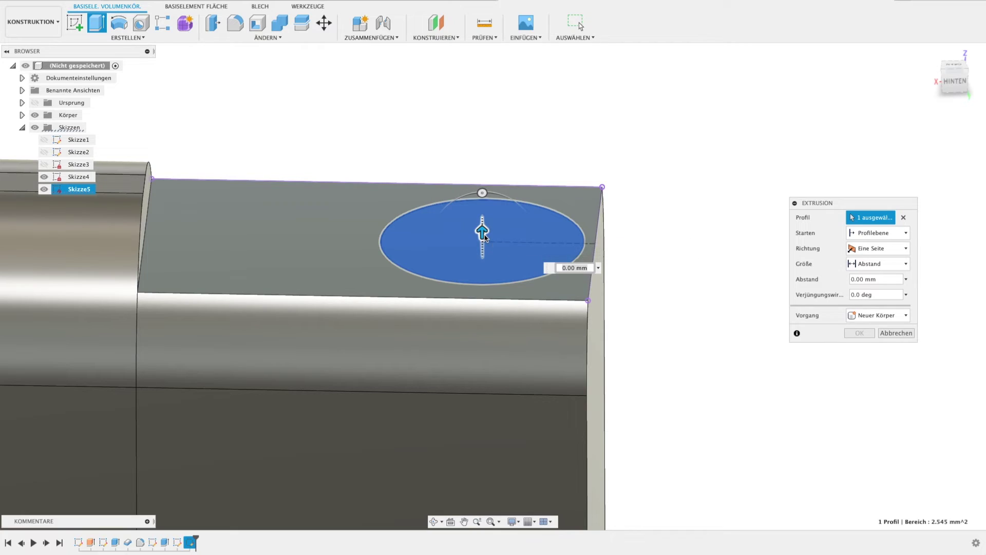
pyautogui.write('1')
pyautogui.press('Return')
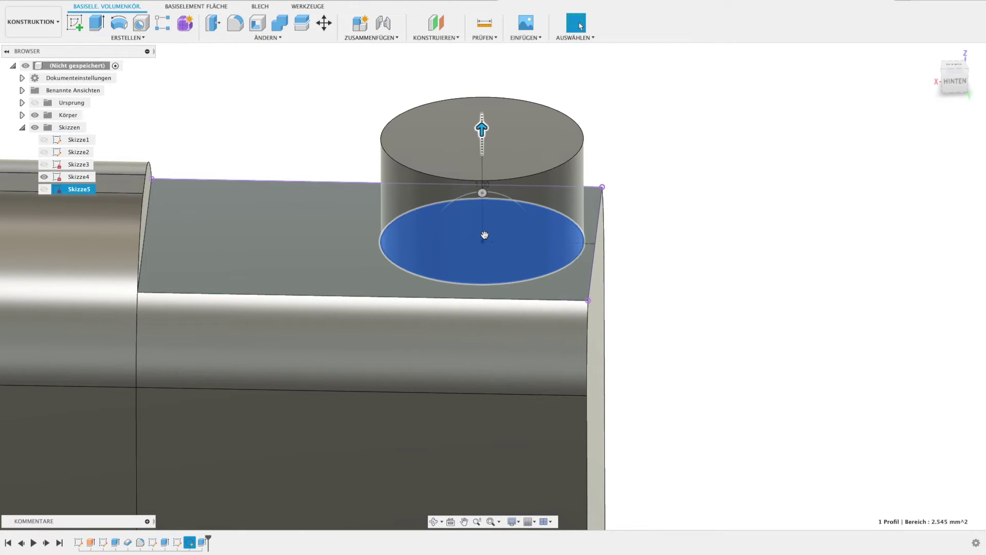
# - Round the cylinder's top edge with a 0.9 mm fillet
pyautogui.press('f')
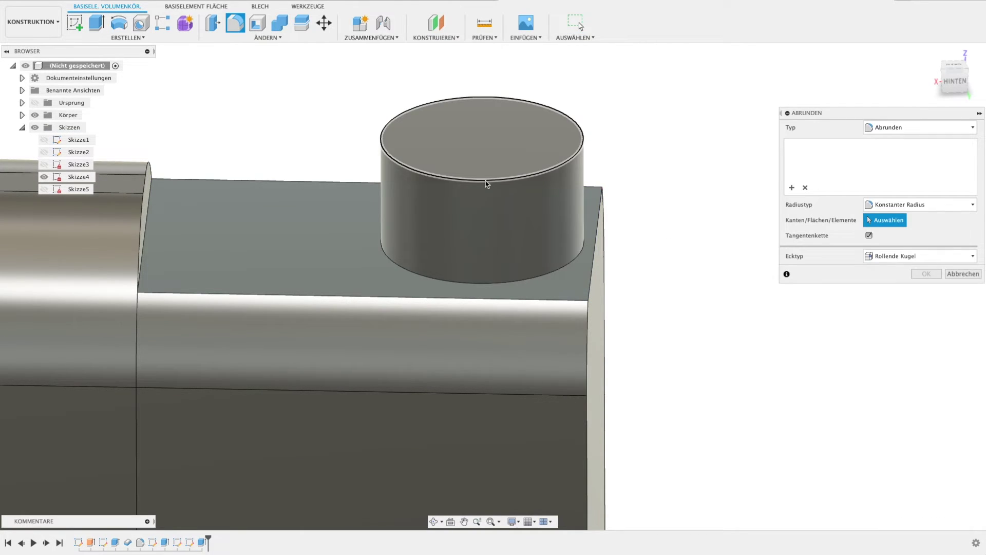
pyautogui.click(487, 181)
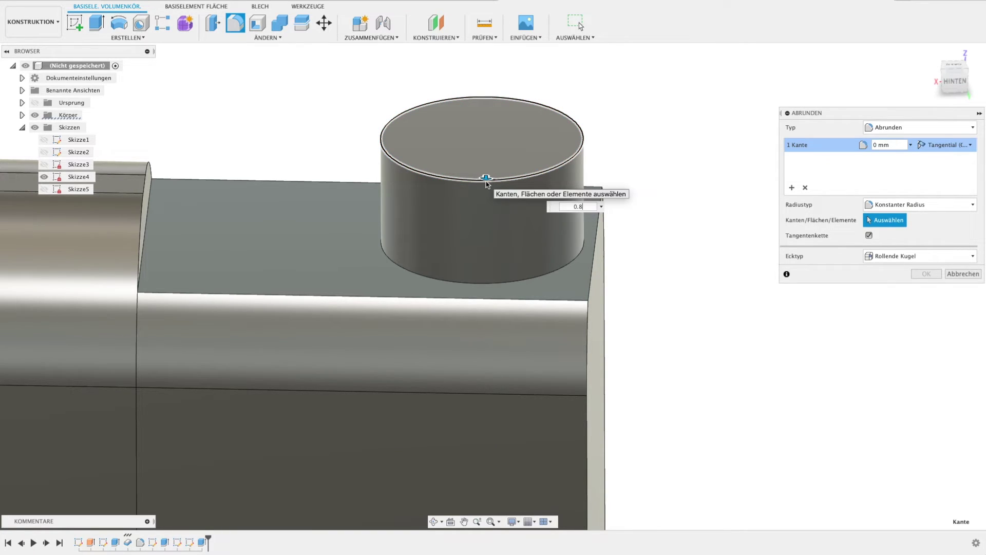
pyautogui.write('.8')
pyautogui.press('BackSpace')
pyautogui.write('9')
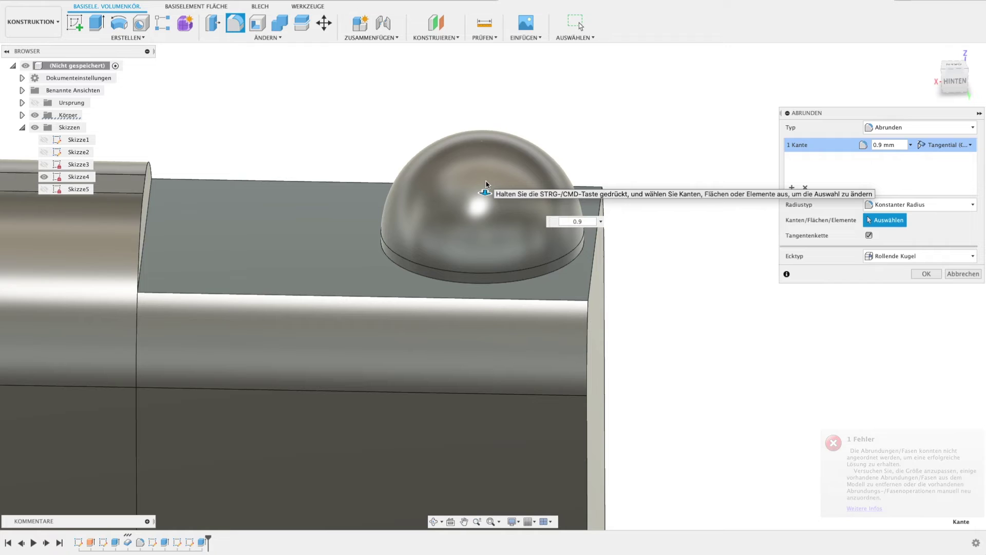
pyautogui.click(924, 274)
# - Orbit the model to view its underside
pyautogui.scroll(3, 670, 305)
pyautogui.scroll(-1, 670, 305)
pyautogui.moveTo(671, 305)
pyautogui.keyDown('shift'); pyautogui.mouseDown(button='middle')
pyautogui.moveTo(679, 246)
pyautogui.moveTo(539, 249)
pyautogui.moveTo(611, 242)
pyautogui.moveTo(632, 227)
pyautogui.moveTo(632, 191)
pyautogui.mouseUp(button='middle'); pyautogui.keyUp('shift')
pyautogui.scroll(-3, 691, 293)
pyautogui.scroll(-3, 692, 293)
pyautogui.moveTo(692, 294)
pyautogui.keyDown('shift'); pyautogui.mouseDown(button='middle')
pyautogui.moveTo(795, 403)
pyautogui.moveTo(717, 351)
pyautogui.mouseUp(button='middle'); pyautogui.keyUp('shift')
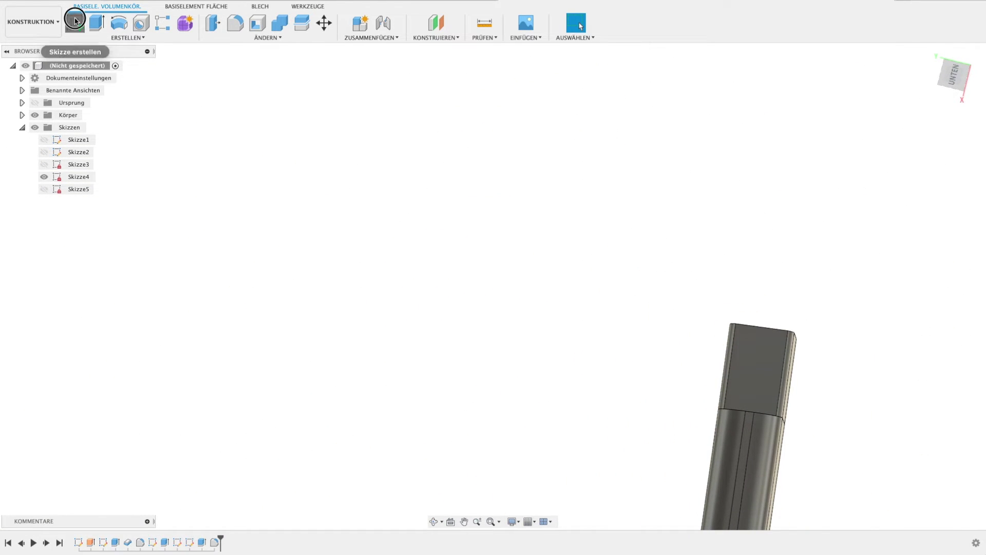
# - Start a sketch on the bar's end face and project its left edge
pyautogui.click(75, 21)
pyautogui.keyDown('shift'); pyautogui.moveTo(763, 366); pyautogui.dragTo(555, 310, button='middle'); pyautogui.keyUp('shift')
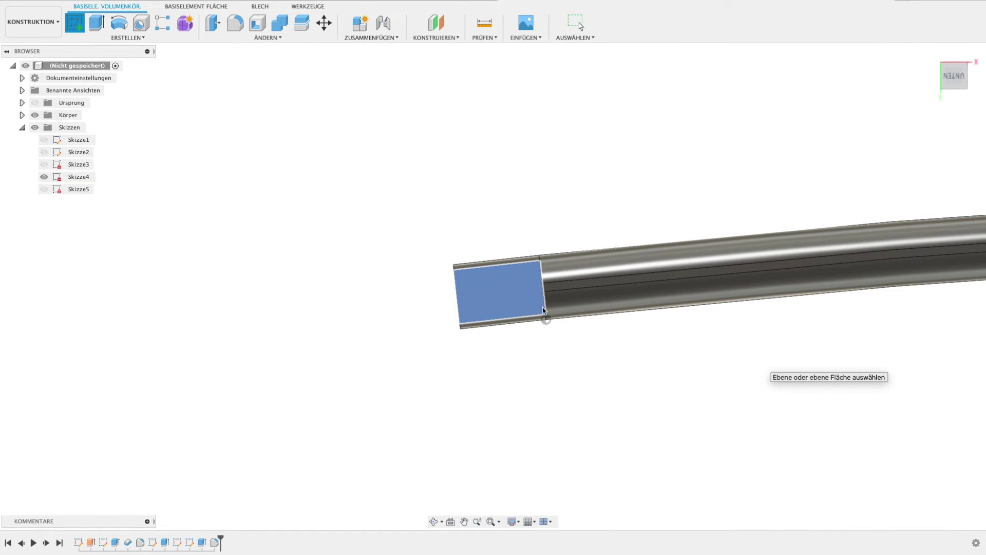
pyautogui.click(534, 312)
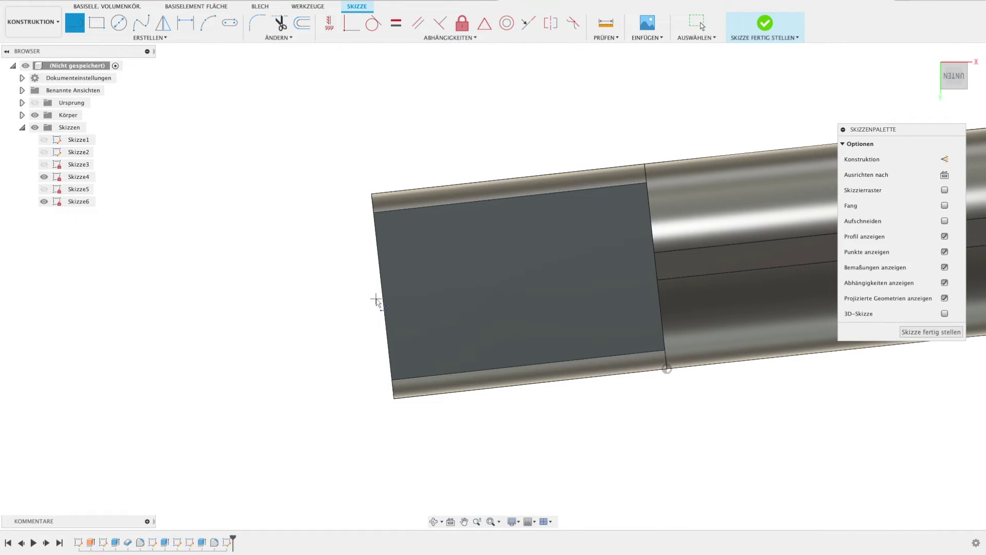
pyautogui.press('p')
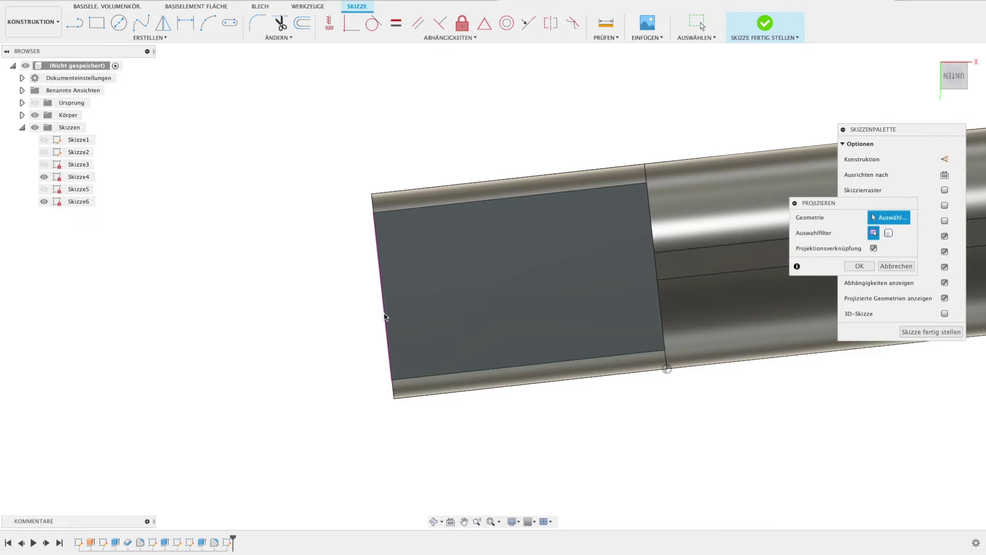
pyautogui.click(387, 315)
pyautogui.click(859, 265)
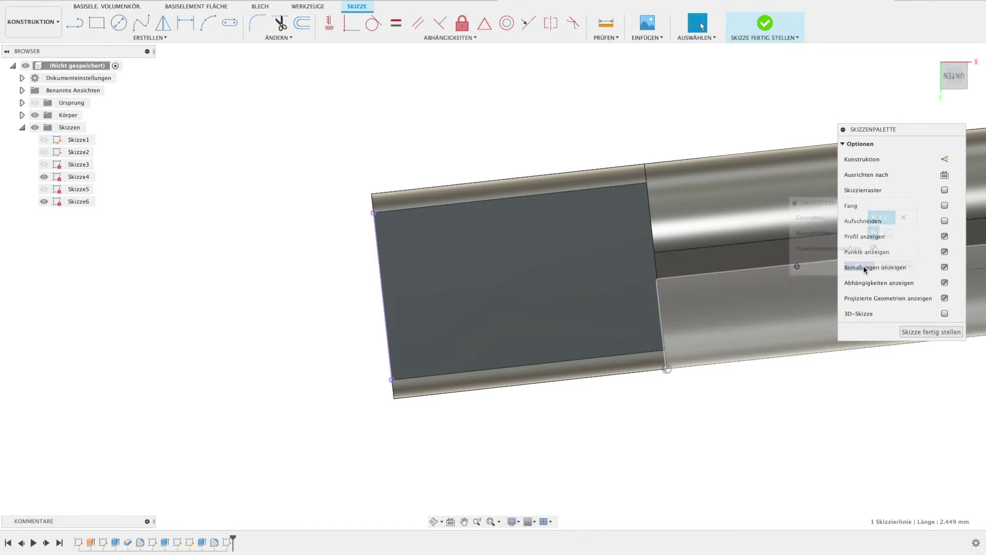
# - Draw a 1 mm reference line from the projected edge, parallel to the top edge
pyautogui.press('l')
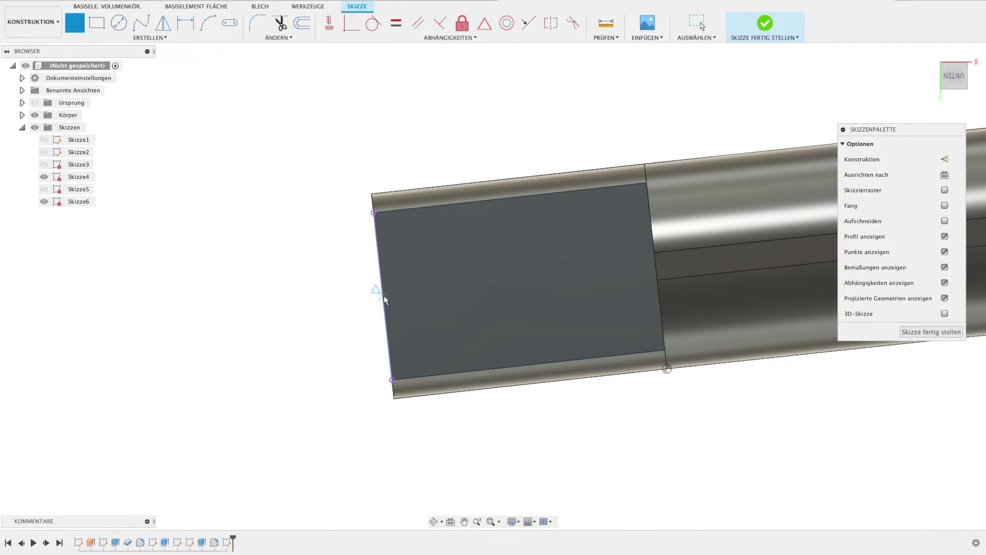
pyautogui.click(384, 295)
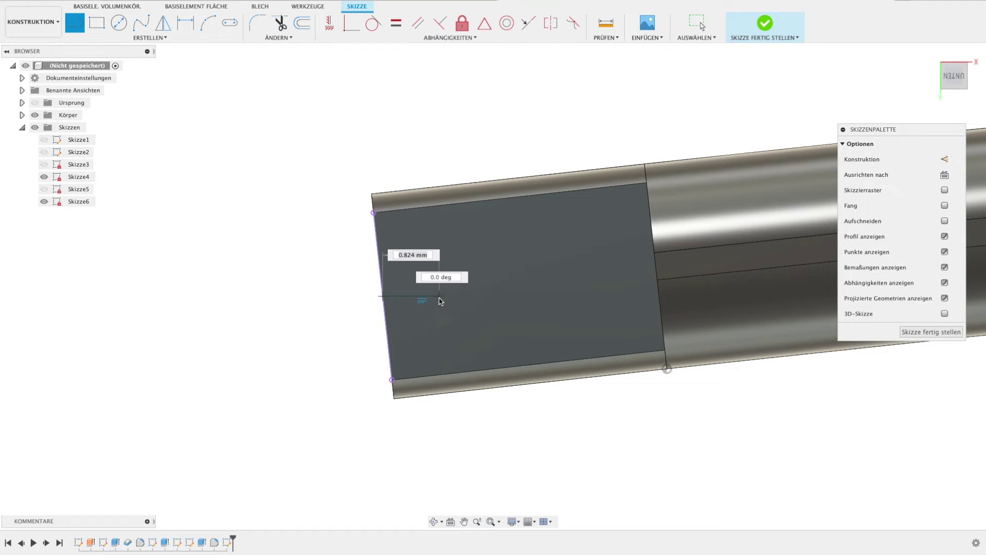
pyautogui.click(461, 272)
pyautogui.press('Escape')
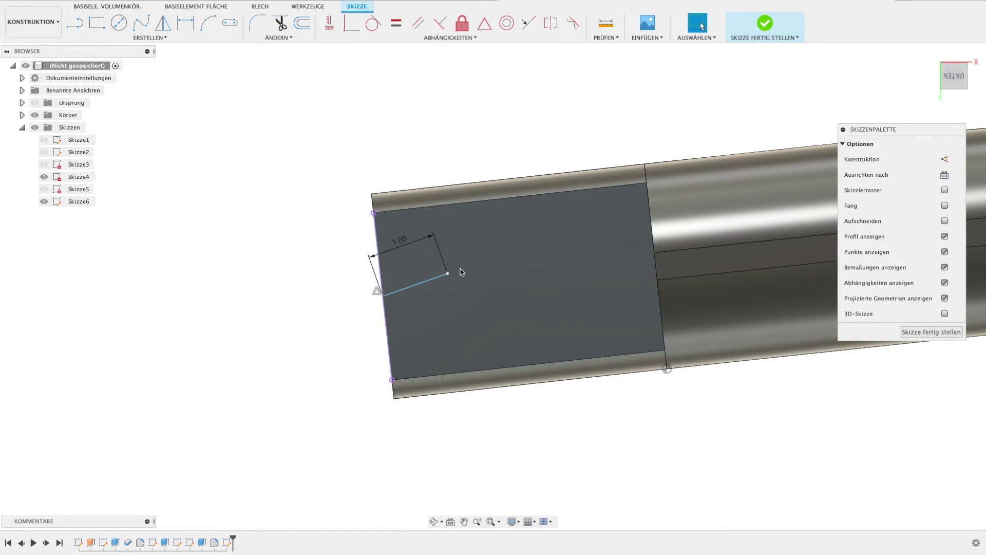
pyautogui.click(413, 23)
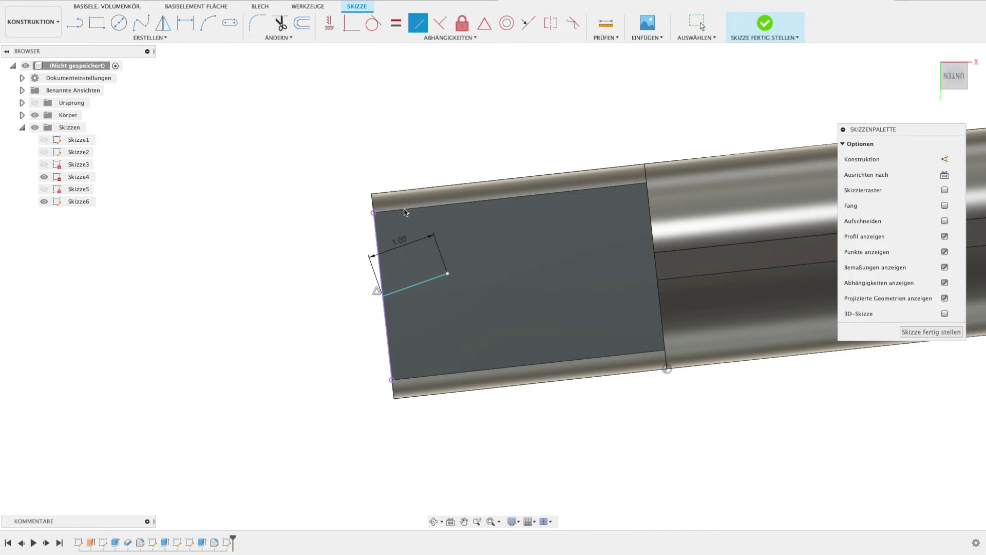
pyautogui.click(421, 288)
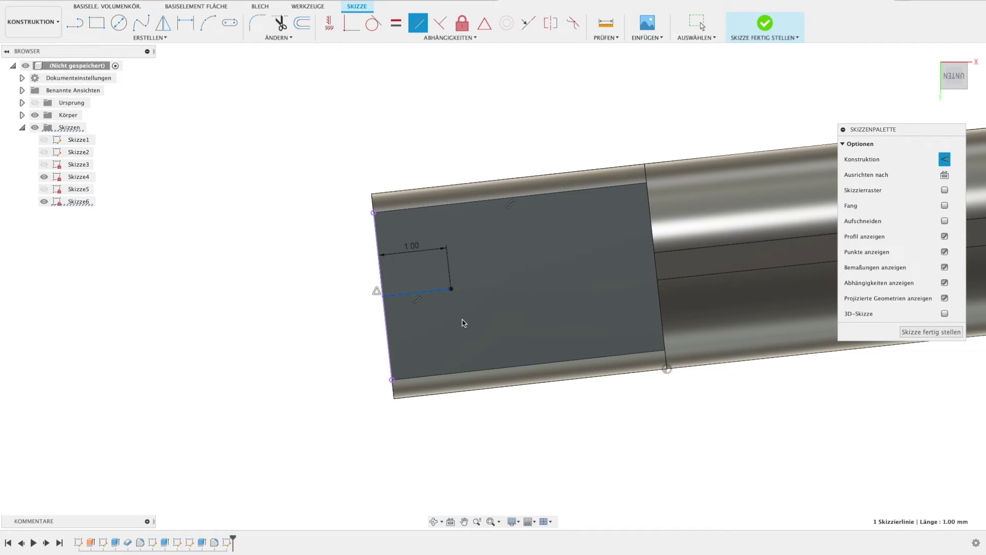
# - Draw a 1.8 mm diameter circle at the line's end and finish the sketch
pyautogui.press('c')
pyautogui.write('1.8')
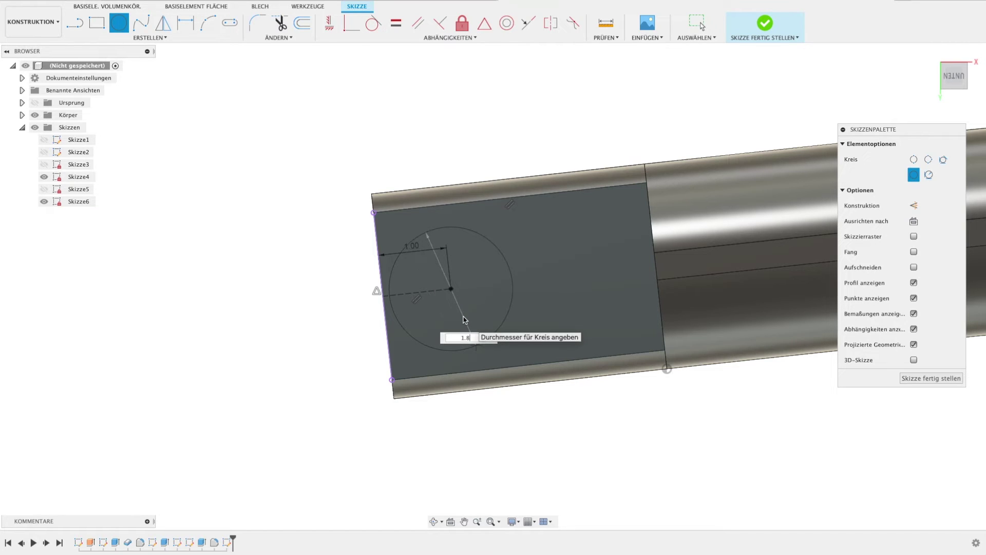
pyautogui.press('Return')
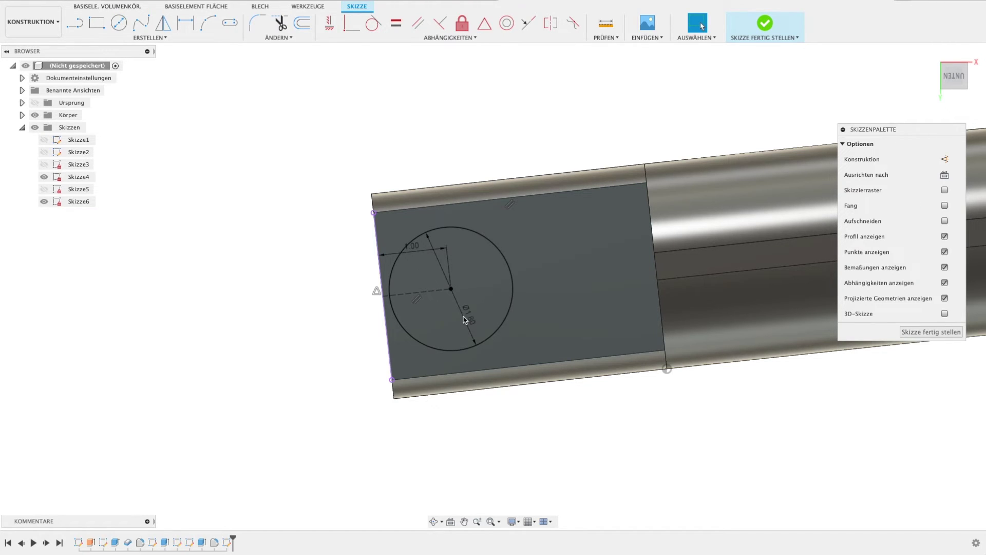
pyautogui.click(930, 332)
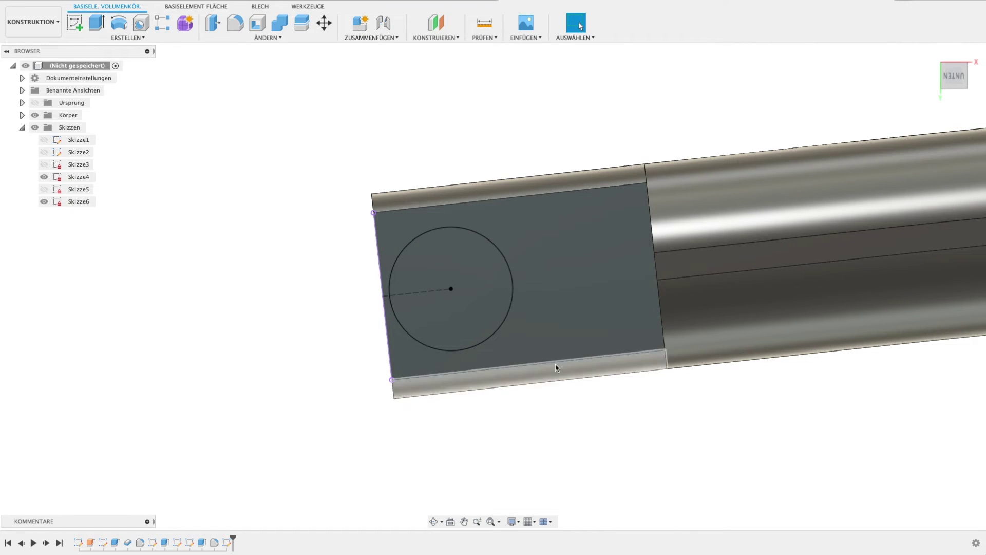
# - Extrude the circle 1 mm into a peg
pyautogui.press('e')
pyautogui.click(440, 294)
pyautogui.write('1')
pyautogui.press('Return')
# - Fillet the peg's top edge into a dome
pyautogui.press('f')
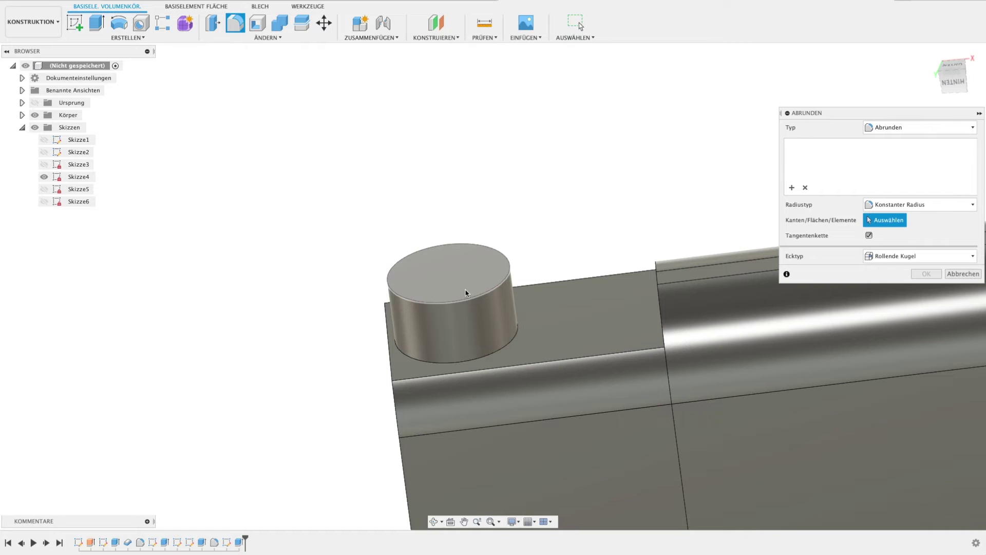
pyautogui.click(468, 300)
pyautogui.write('5')
pyautogui.press('Return')
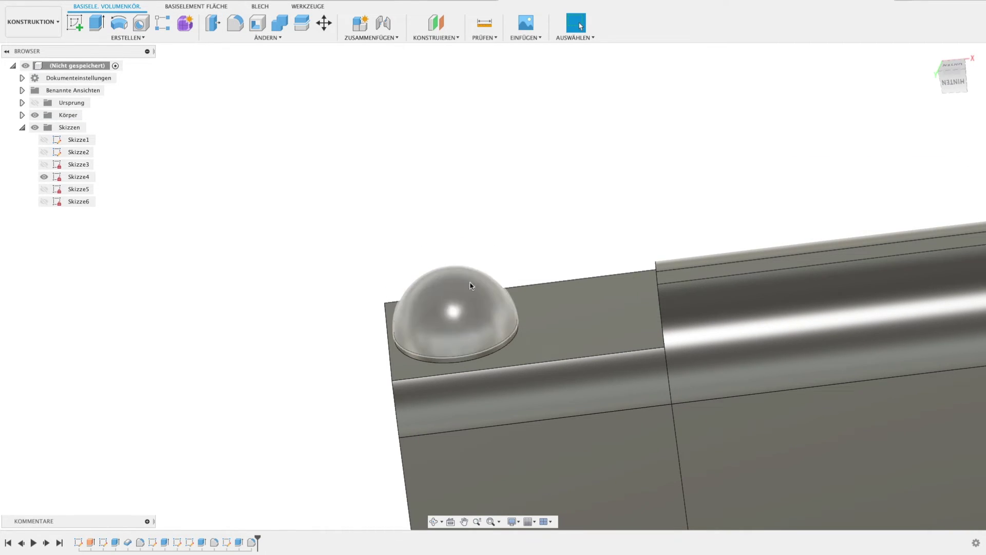
# - Orbit and zoom out to inspect the bar with pins on both sides
pyautogui.scroll(-5, 470, 286)
pyautogui.keyDown('shift'); pyautogui.moveTo(566, 216); pyautogui.dragTo(632, 299, button='middle'); pyautogui.keyUp('shift')
pyautogui.moveTo(632, 299)
pyautogui.mouseDown()
pyautogui.moveTo(680, 268)
pyautogui.moveTo(650, 293)
pyautogui.moveTo(637, 256)
pyautogui.moveTo(657, 223)
pyautogui.mouseUp()
pyautogui.press('Escape')
pyautogui.scroll(-2, 657, 223)
pyautogui.scroll(-3, 656, 223)
pyautogui.scroll(-2, 659, 223)
pyautogui.moveTo(735, 378)
pyautogui.keyDown('shift'); pyautogui.mouseDown(button='middle')
pyautogui.moveTo(702, 368)
pyautogui.moveTo(603, 205)
pyautogui.moveTo(558, 230)
pyautogui.moveTo(526, 269)
pyautogui.moveTo(537, 279)
pyautogui.moveTo(529, 324)
pyautogui.moveTo(537, 308)
pyautogui.mouseUp(button='middle'); pyautogui.keyUp('shift')
pyautogui.scroll(3, 437, 228)
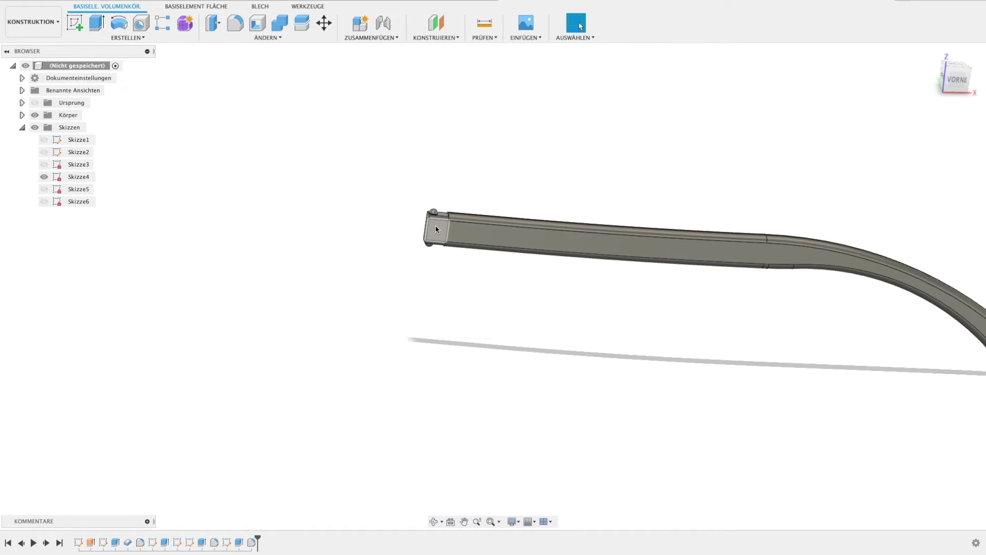
# - Start a new sketch on the bar's end face
pyautogui.scroll(2, 438, 227)
pyautogui.click(81, 23)
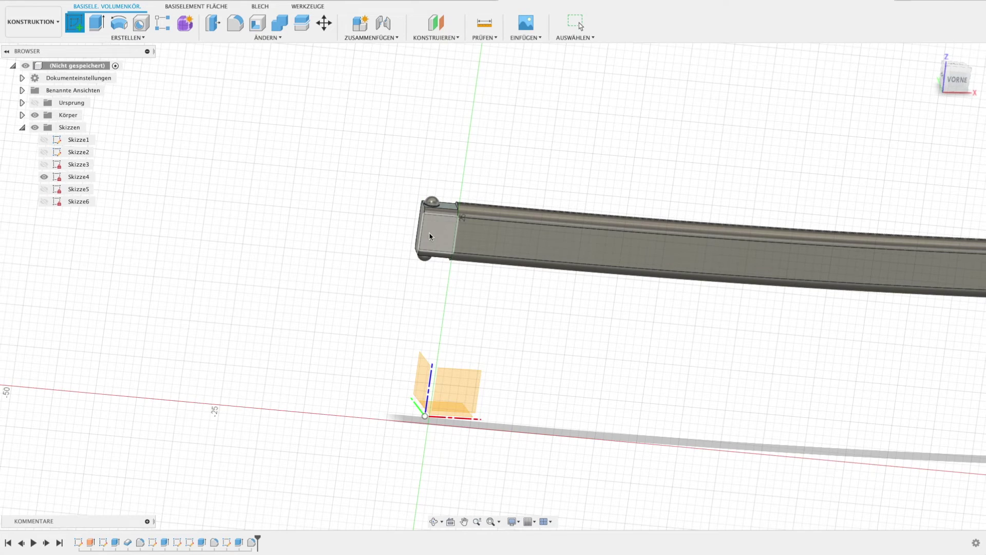
pyautogui.click(436, 224)
pyautogui.scroll(1, 591, 344)
pyautogui.scroll(2, 503, 298)
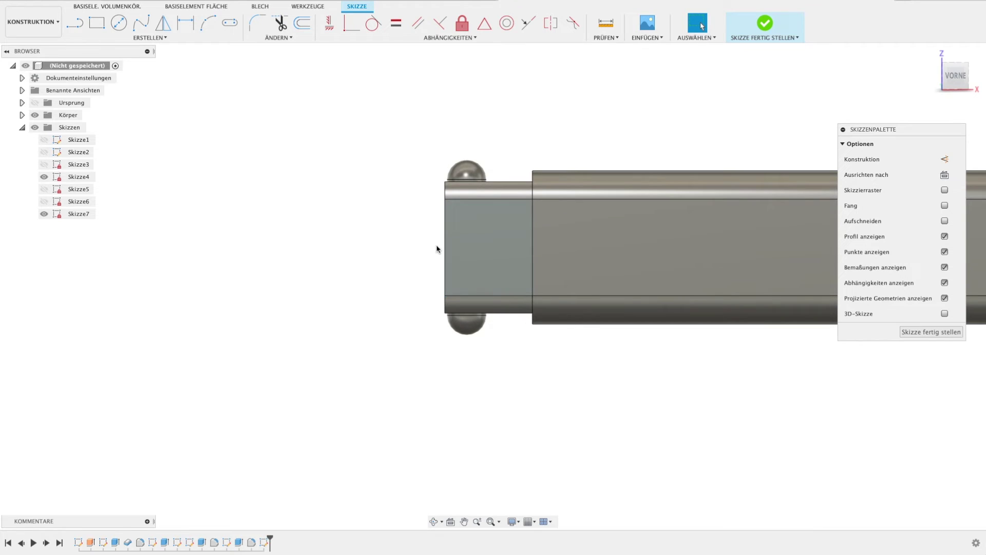
# - Draw a midpoint-centred 4.00 × 1.669 mm slot rectangle and finish the sketch
pyautogui.press('r')
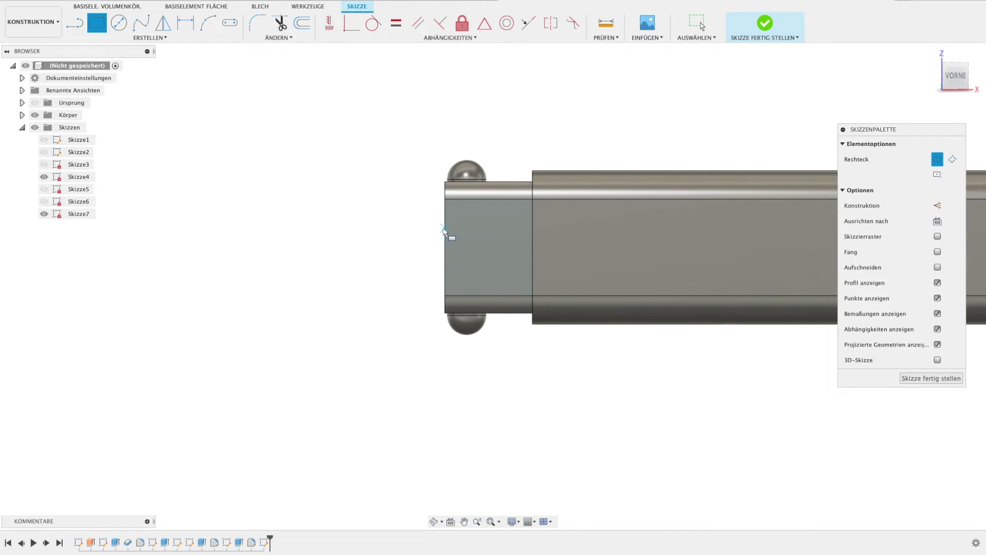
pyautogui.click(534, 268)
pyautogui.press('Escape')
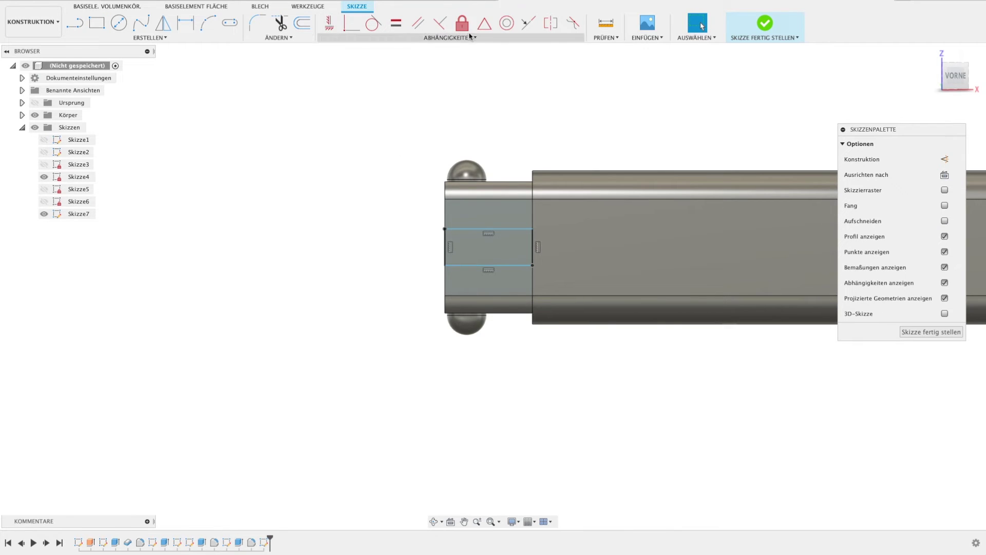
pyautogui.click(484, 23)
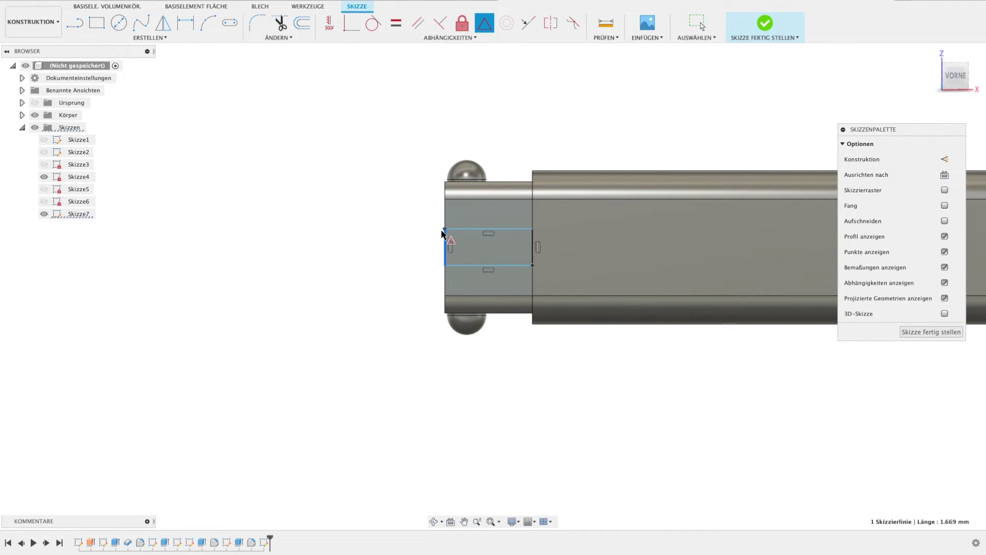
pyautogui.press('Escape')
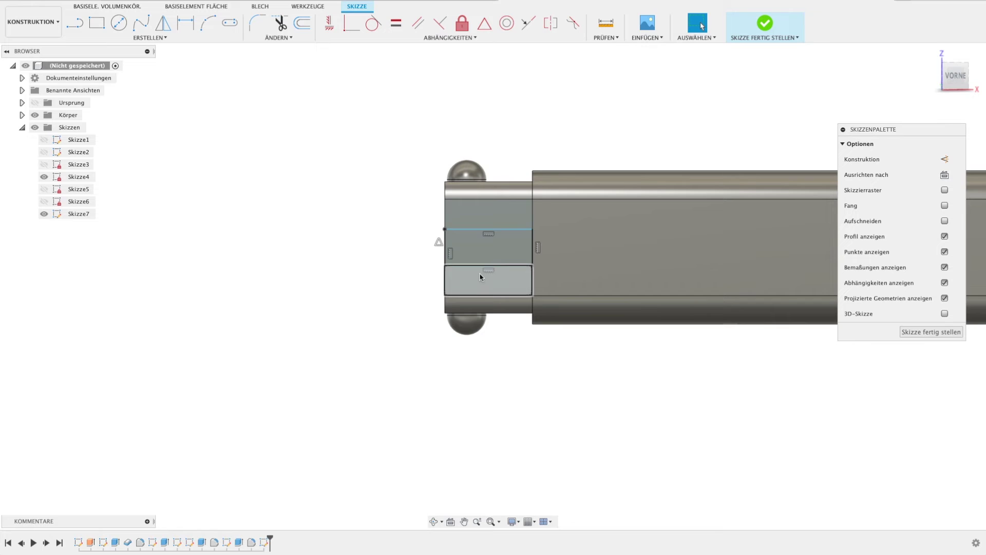
pyautogui.moveTo(483, 270); pyautogui.dragTo(483, 272)
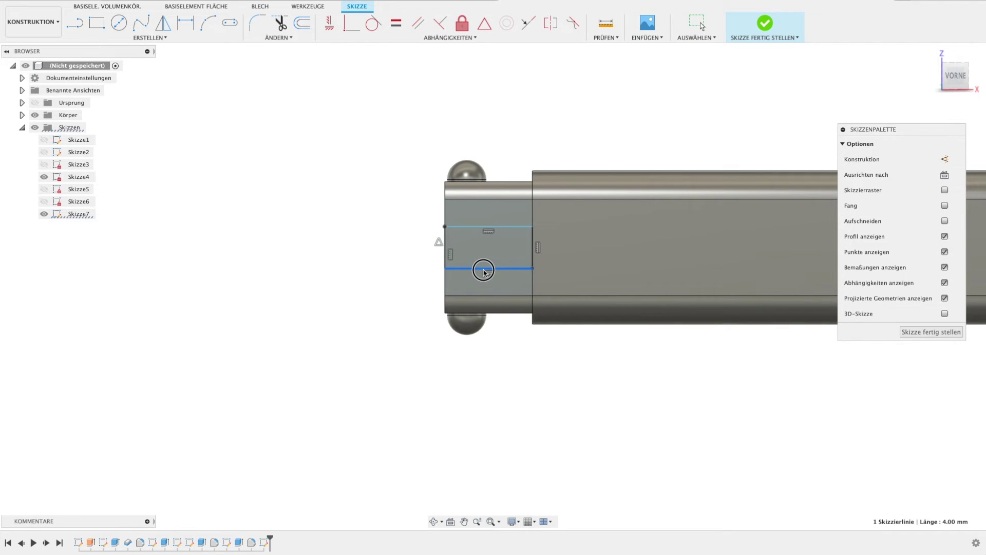
pyautogui.click(930, 332)
pyautogui.keyDown('shift'); pyautogui.moveTo(597, 385); pyautogui.dragTo(547, 332, button='middle'); pyautogui.keyUp('shift')
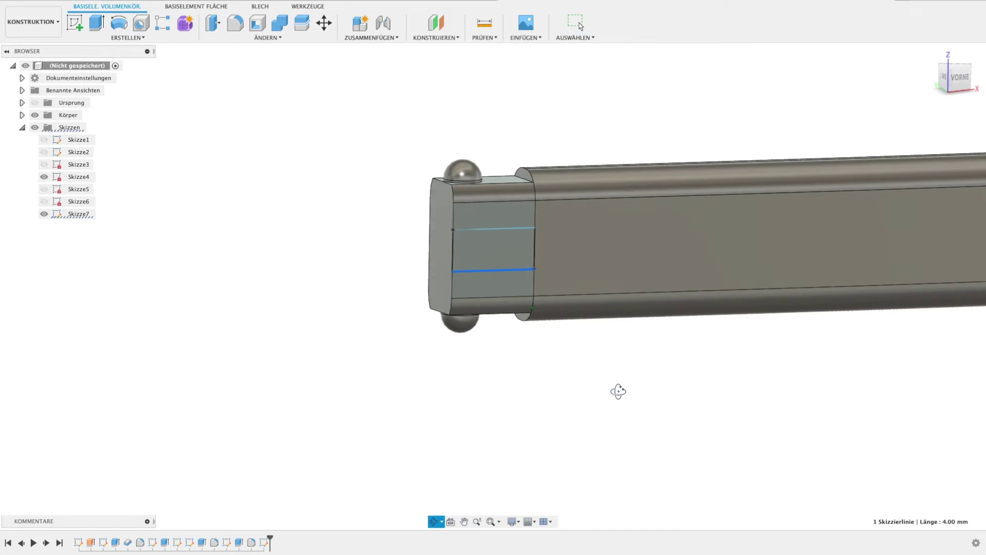
# - Cut the rectangle 8.5 mm deep into the bar end
pyautogui.press('e')
pyautogui.click(502, 252)
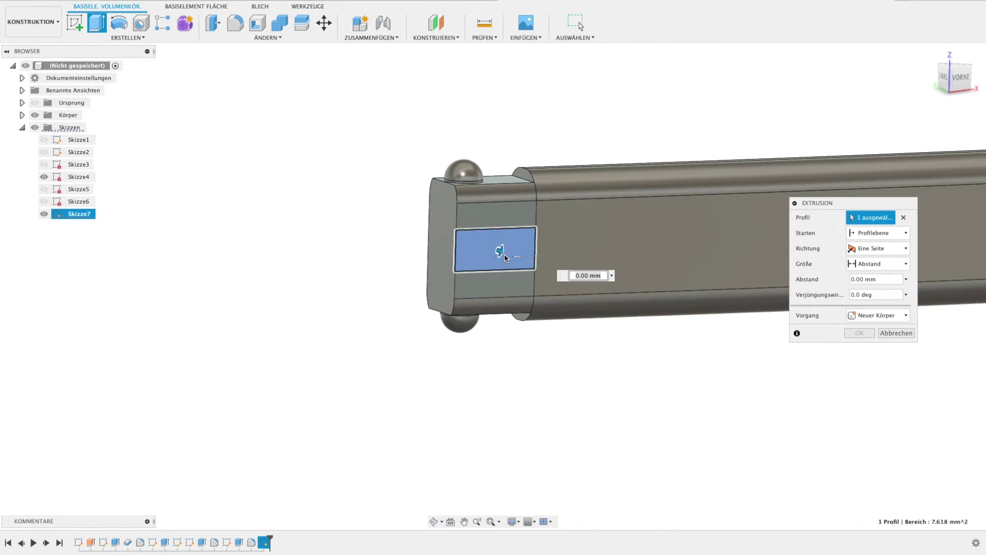
pyautogui.moveTo(467, 247); pyautogui.dragTo(412, 221)
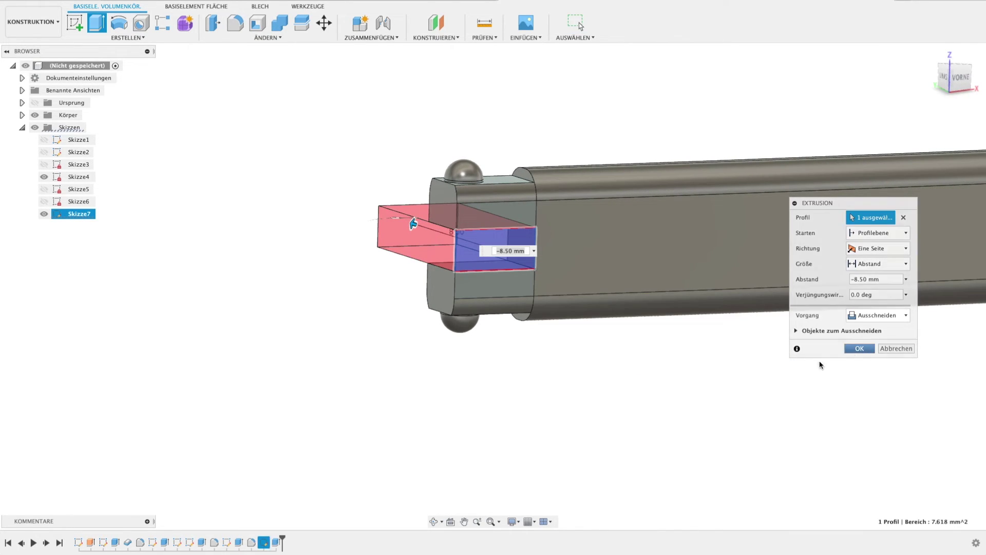
pyautogui.click(859, 348)
pyautogui.keyDown('shift'); pyautogui.moveTo(482, 385); pyautogui.dragTo(500, 352, button='middle'); pyautogui.keyUp('shift')
# - Round the slot's inner edges with a 0.8 mm fillet
pyautogui.press('f')
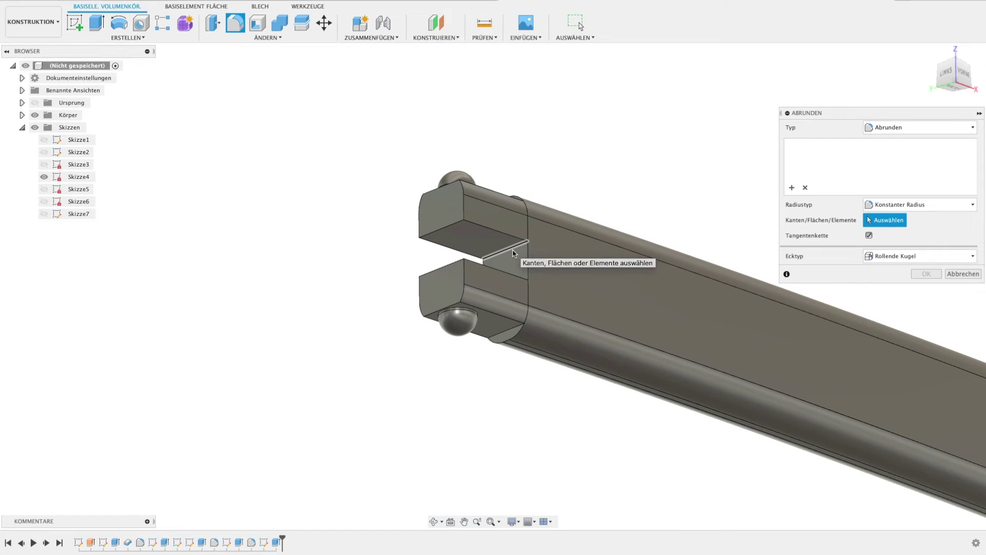
pyautogui.click(505, 250)
pyautogui.keyDown('shift'); pyautogui.moveTo(514, 269); pyautogui.dragTo(516, 294, button='middle'); pyautogui.keyUp('shift')
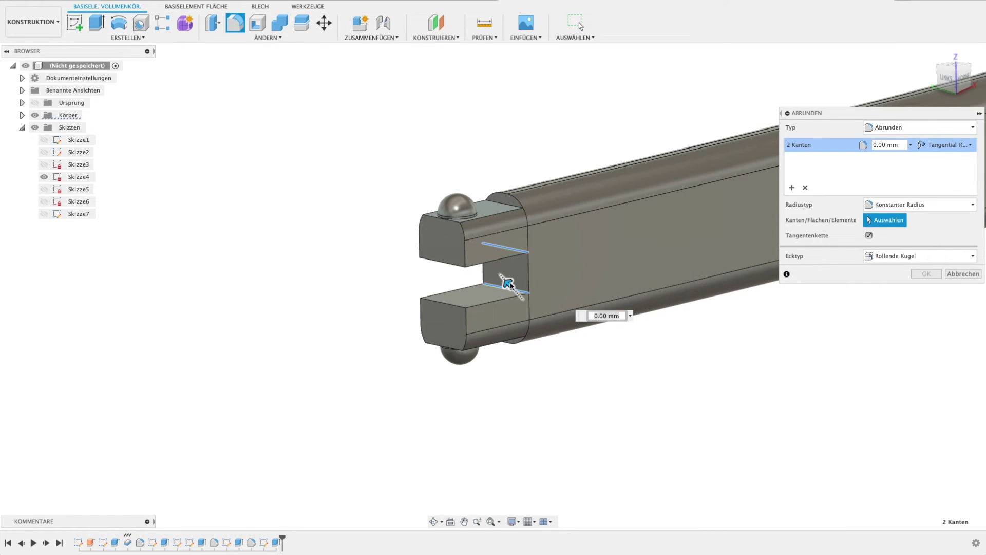
pyautogui.moveTo(508, 283); pyautogui.dragTo(506, 279)
pyautogui.write('0.8')
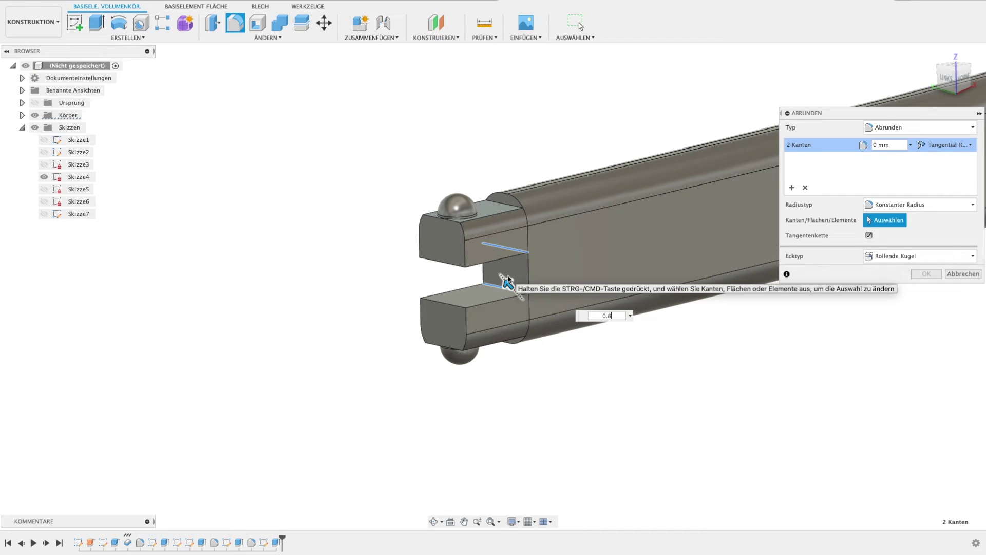
pyautogui.press('Return')
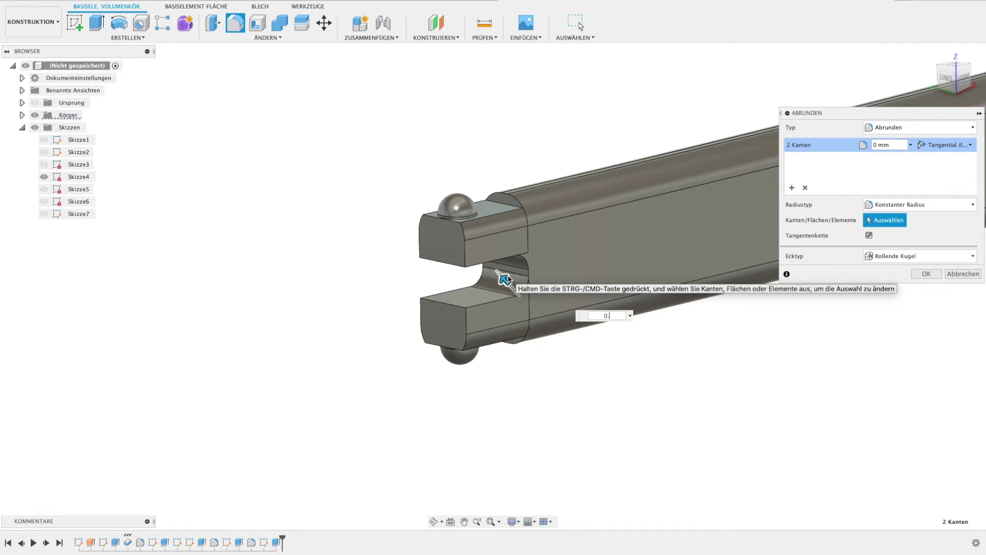
pyautogui.write('9')
pyautogui.press('Return')
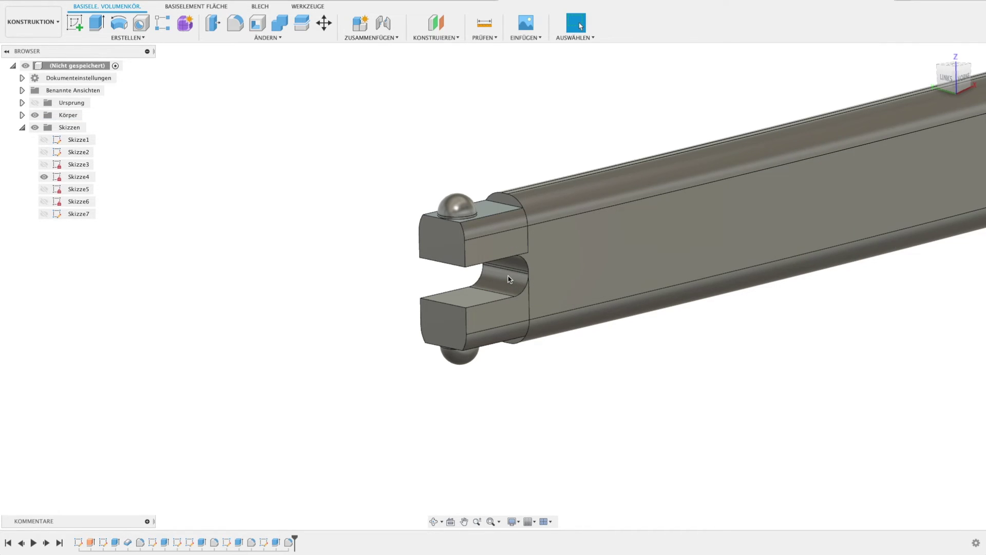
pyautogui.moveTo(639, 440)
pyautogui.keyDown('shift'); pyautogui.mouseDown(button='middle')
pyautogui.moveTo(639, 416)
pyautogui.moveTo(769, 406)
pyautogui.moveTo(723, 393)
pyautogui.moveTo(720, 405)
pyautogui.moveTo(684, 360)
pyautogui.mouseUp(button='middle'); pyautogui.keyUp('shift')
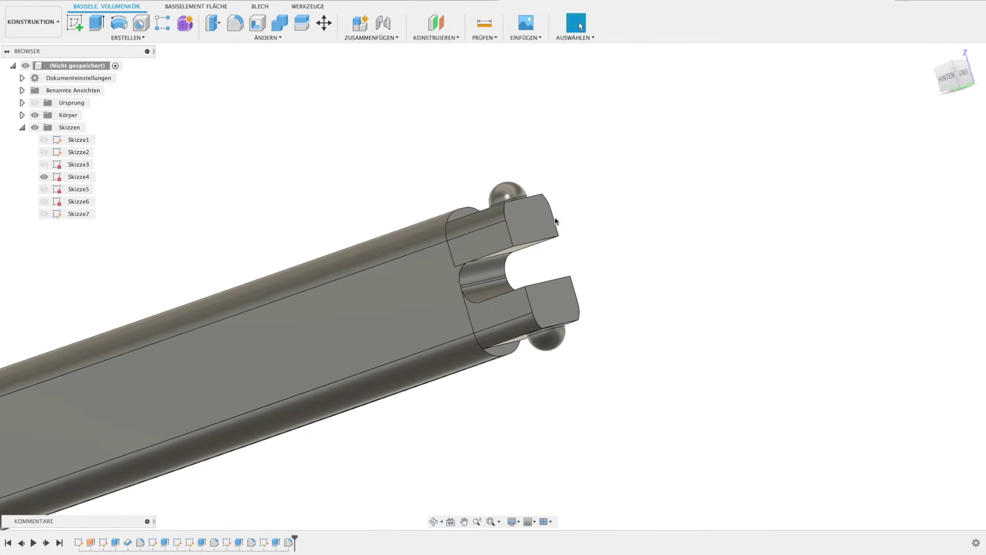
# - Save the slotted temple arm design under the name 'Bügel'
pyautogui.scroll(-3, 705, 298)
pyautogui.scroll(-3, 708, 326)
pyautogui.moveTo(707, 326)
pyautogui.keyDown('shift'); pyautogui.mouseDown(button='middle')
pyautogui.moveTo(609, 374)
pyautogui.moveTo(576, 365)
pyautogui.mouseUp(button='middle'); pyautogui.keyUp('shift')
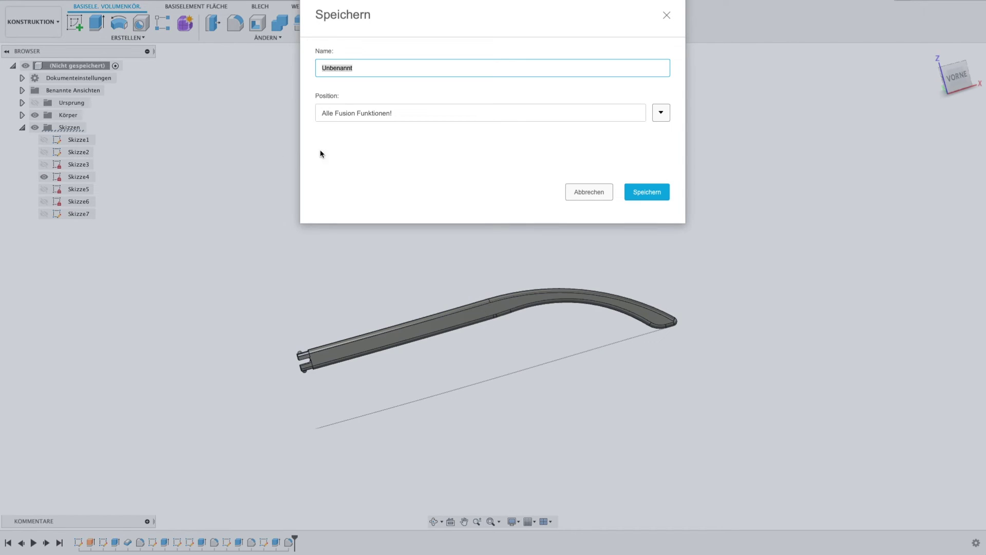
pyautogui.write('Bügel')
pyautogui.press('Return')
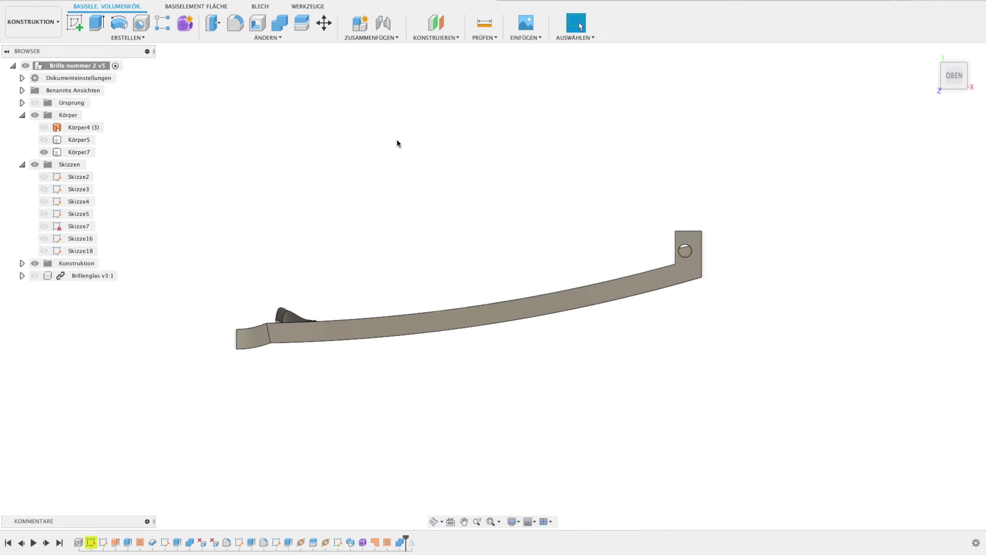
# - Roll the history to the end and orbit around the mirrored glasses frame
pyautogui.moveTo(599, 319)
pyautogui.keyDown('shift'); pyautogui.mouseDown(button='middle')
pyautogui.moveTo(523, 335)
pyautogui.moveTo(529, 328)
pyautogui.mouseUp(button='middle'); pyautogui.keyUp('shift')
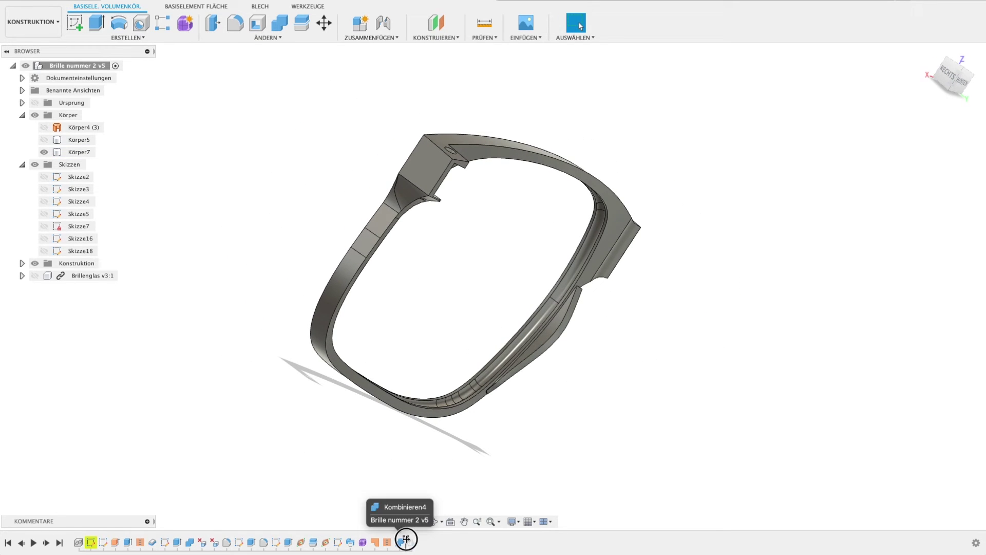
pyautogui.moveTo(406, 540); pyautogui.dragTo(418, 541)
pyautogui.keyDown('shift'); pyautogui.moveTo(704, 366); pyautogui.dragTo(709, 397, button='middle'); pyautogui.keyUp('shift')
# - Insert the Bügel design from the Data panel into the current design
pyautogui.click(10, 7)
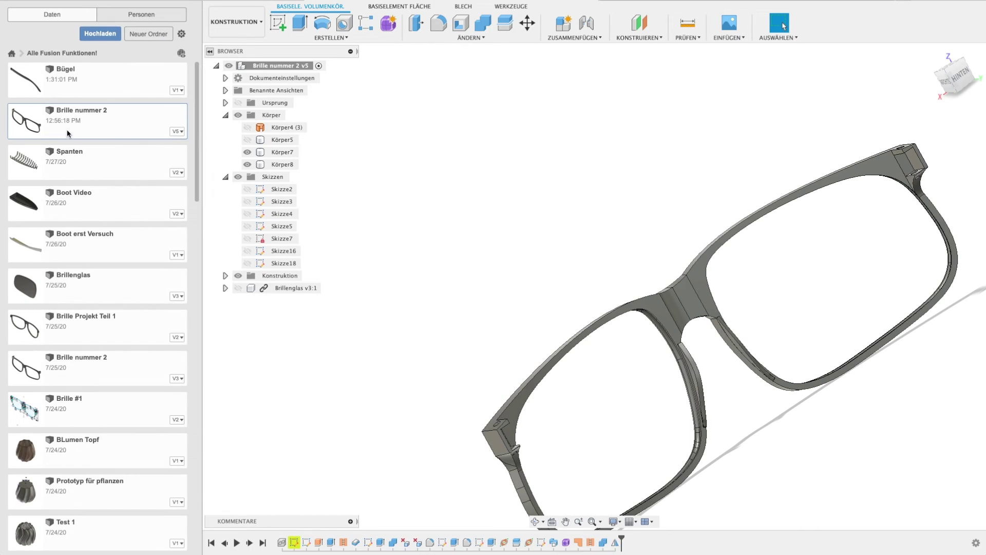
pyautogui.rightClick(77, 78)
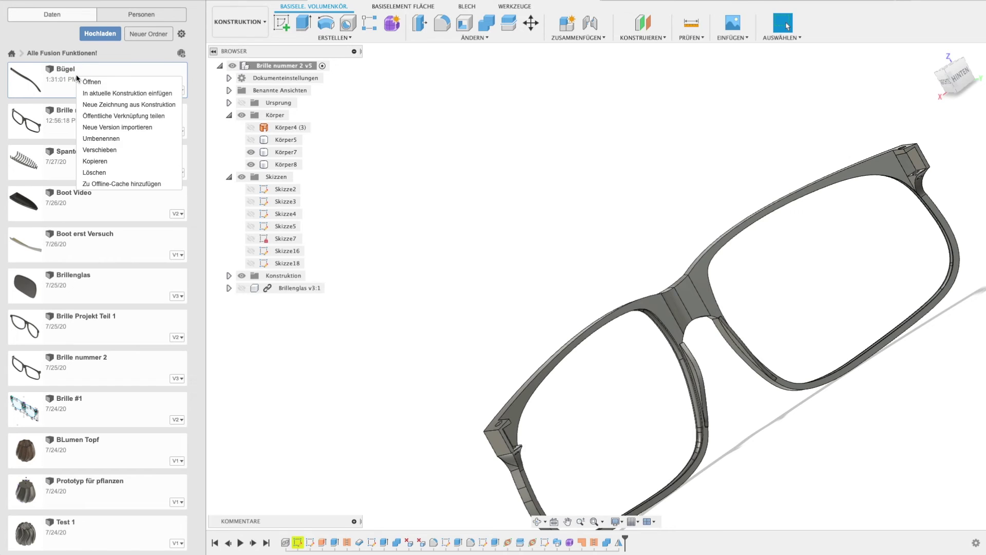
pyautogui.click(128, 94)
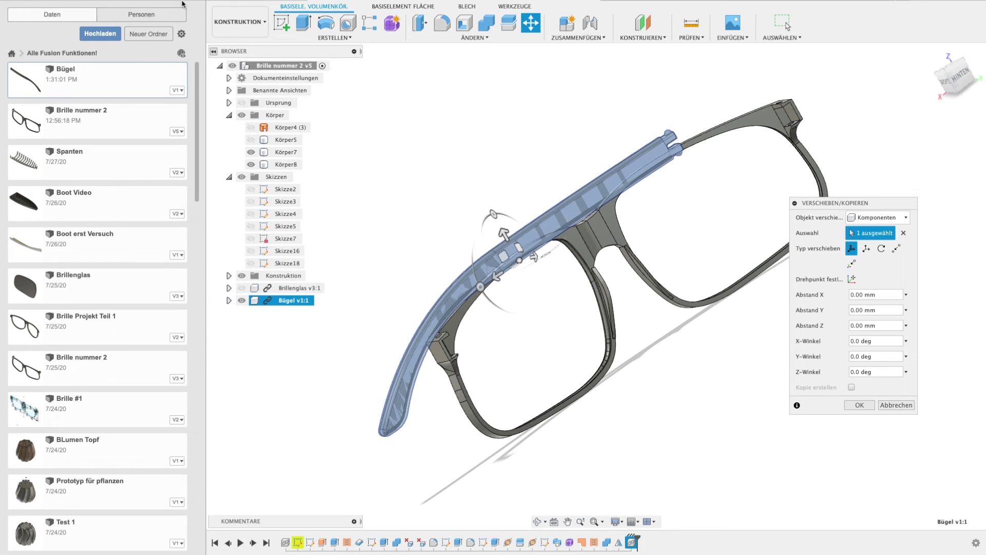
# - Rotate the Bügel temple 90° about Z and switch the move to Punkt zu Punkt
pyautogui.click(202, 1)
pyautogui.moveTo(529, 326)
pyautogui.keyDown('shift'); pyautogui.mouseDown(button='middle')
pyautogui.moveTo(436, 297)
pyautogui.moveTo(569, 326)
pyautogui.mouseUp(button='middle'); pyautogui.keyUp('shift')
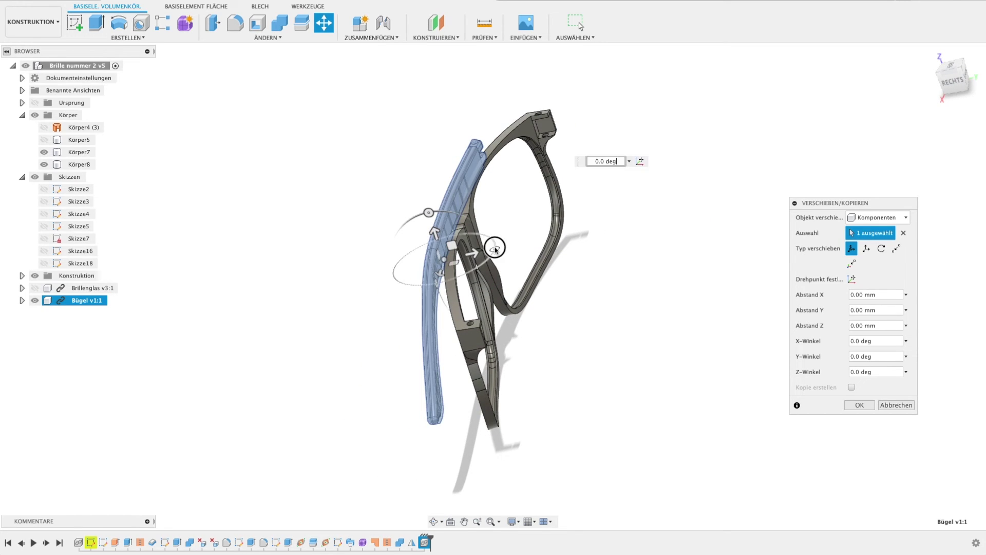
pyautogui.moveTo(495, 248); pyautogui.dragTo(449, 229)
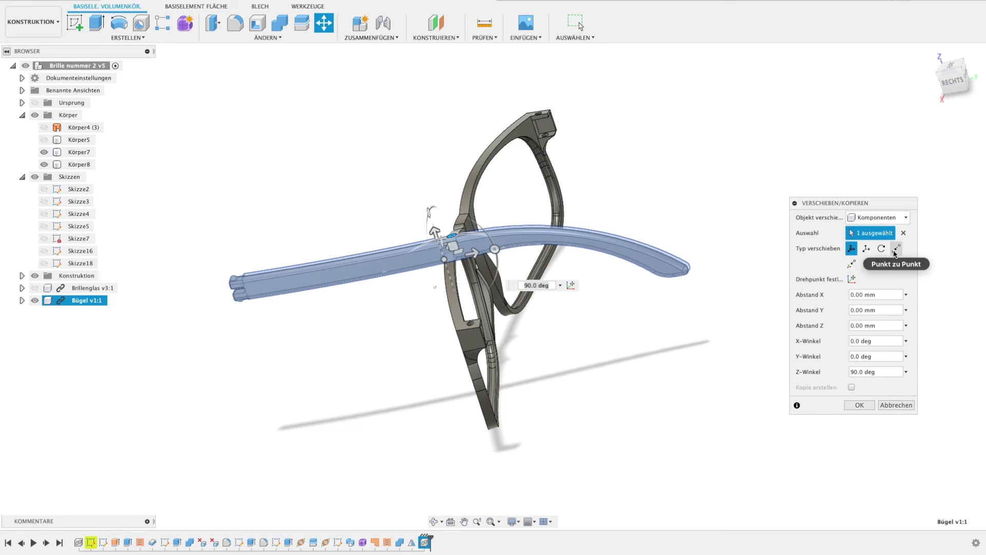
pyautogui.click(897, 248)
pyautogui.scroll(5, 234, 262)
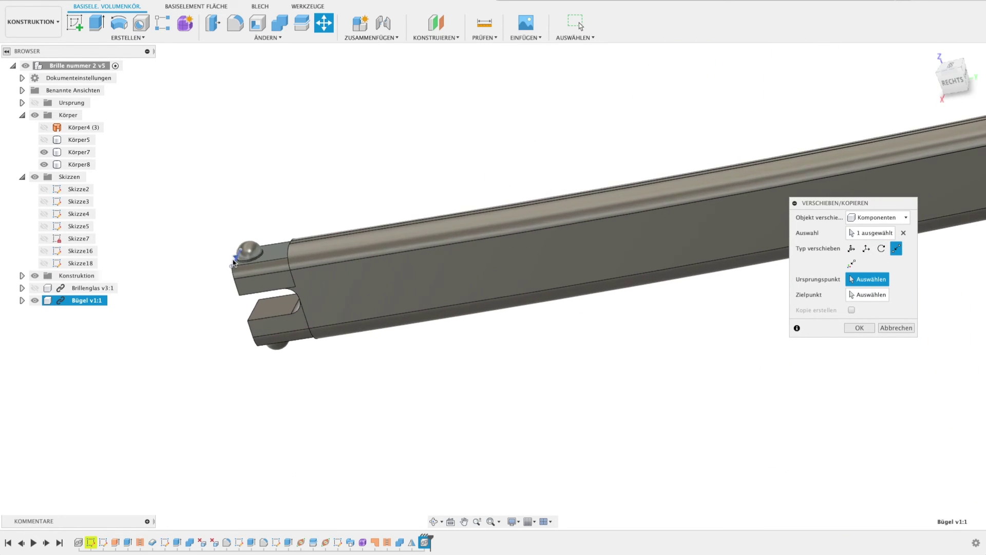
# - Pick the hinge knob's hemisphere base circle as the move's Ursprungspunkt
pyautogui.scroll(3, 234, 263)
pyautogui.scroll(3, 257, 272)
pyautogui.scroll(2, 267, 284)
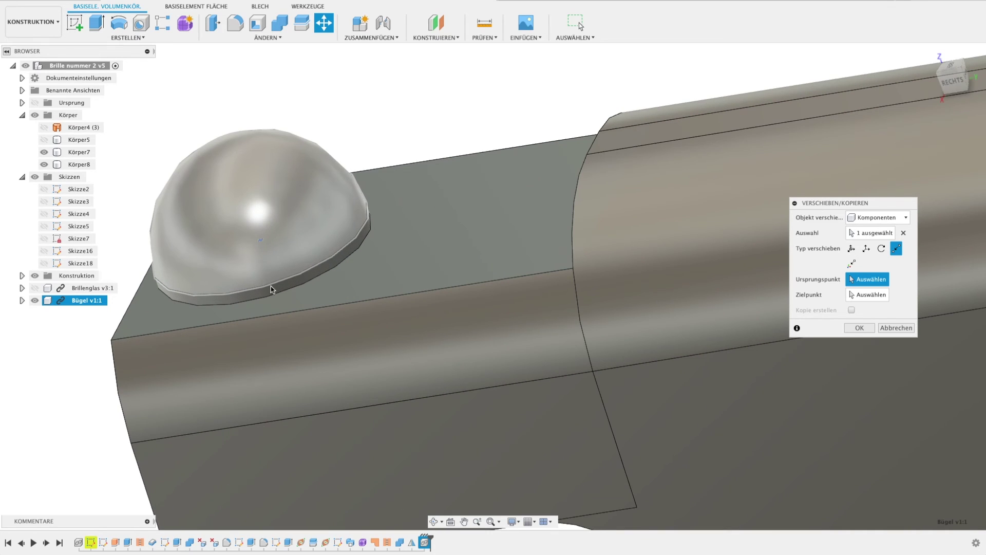
pyautogui.click(275, 296)
pyautogui.scroll(-3, 275, 297)
pyautogui.scroll(-4, 418, 327)
pyautogui.scroll(-5, 458, 339)
pyautogui.scroll(-2, 480, 342)
pyautogui.scroll(3, 628, 363)
pyautogui.scroll(5, 628, 365)
# - Pick the frame's hinge slot on the back as the Zielpunkt
pyautogui.moveTo(627, 364)
pyautogui.keyDown('shift'); pyautogui.mouseDown(button='middle')
pyautogui.moveTo(577, 363)
pyautogui.moveTo(462, 329)
pyautogui.mouseUp(button='middle'); pyautogui.keyUp('shift')
pyautogui.scroll(-3, 445, 326)
pyautogui.scroll(4, 412, 326)
pyautogui.scroll(3, 401, 324)
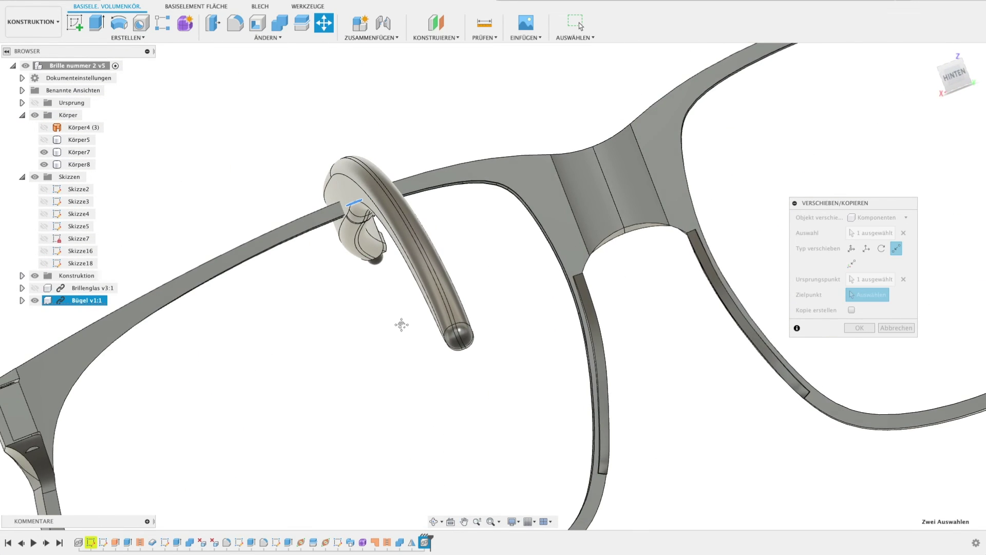
pyautogui.scroll(-2, 390, 316)
pyautogui.scroll(3, 206, 315)
pyautogui.scroll(4, 139, 360)
pyautogui.scroll(3, 129, 371)
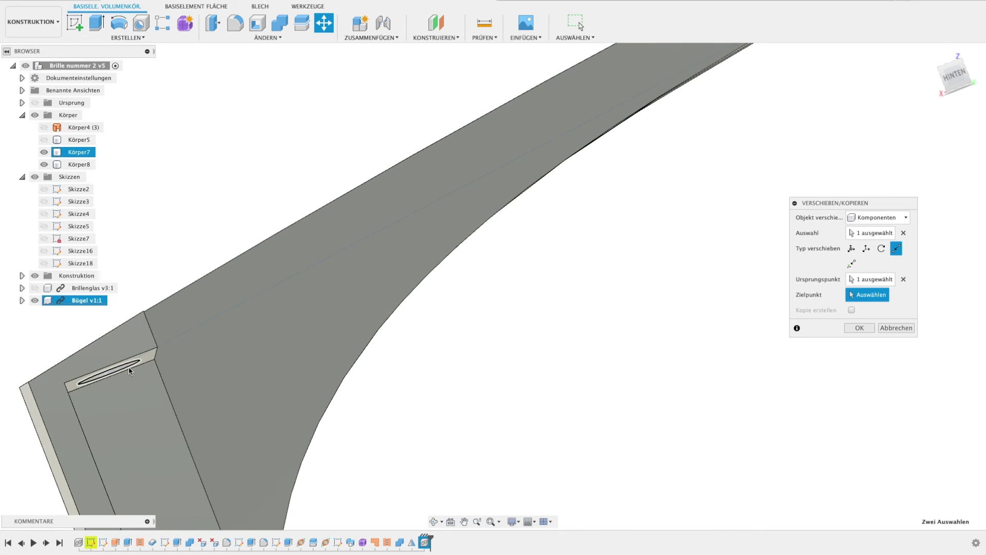
pyautogui.click(136, 365)
# - Check the Bügel's seat against the hinge block from several sides and confirm the move
pyautogui.scroll(-3, 297, 365)
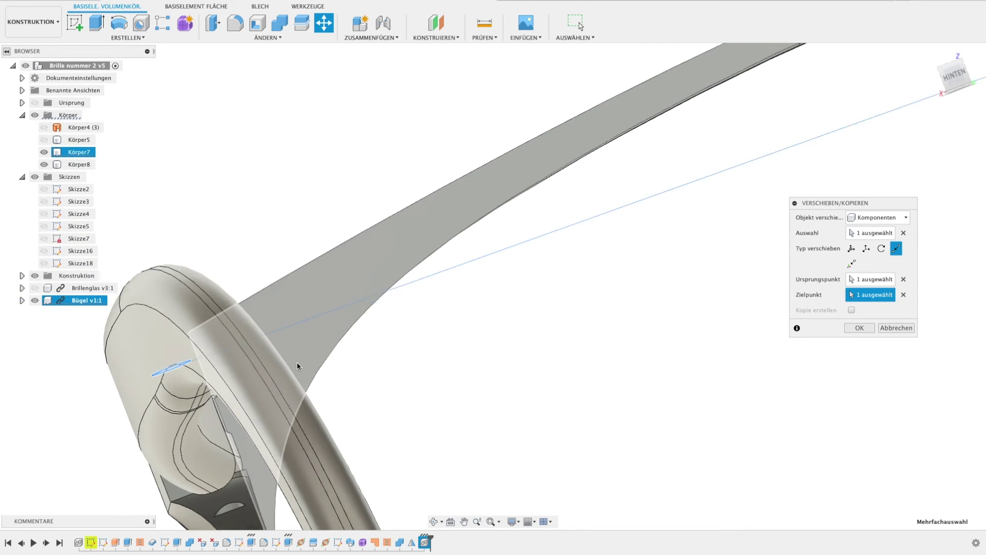
pyautogui.scroll(-3, 325, 362)
pyautogui.keyDown('shift'); pyautogui.moveTo(324, 363); pyautogui.dragTo(344, 356, button='middle'); pyautogui.keyUp('shift')
pyautogui.keyDown('shift'); pyautogui.moveTo(367, 358); pyautogui.dragTo(399, 371, button='middle'); pyautogui.keyUp('shift')
pyautogui.scroll(3, 401, 374)
pyautogui.scroll(-5, 401, 323)
pyautogui.moveTo(386, 401)
pyautogui.keyDown('shift'); pyautogui.mouseDown(button='middle')
pyautogui.moveTo(401, 353)
pyautogui.moveTo(419, 377)
pyautogui.mouseUp(button='middle'); pyautogui.keyUp('shift')
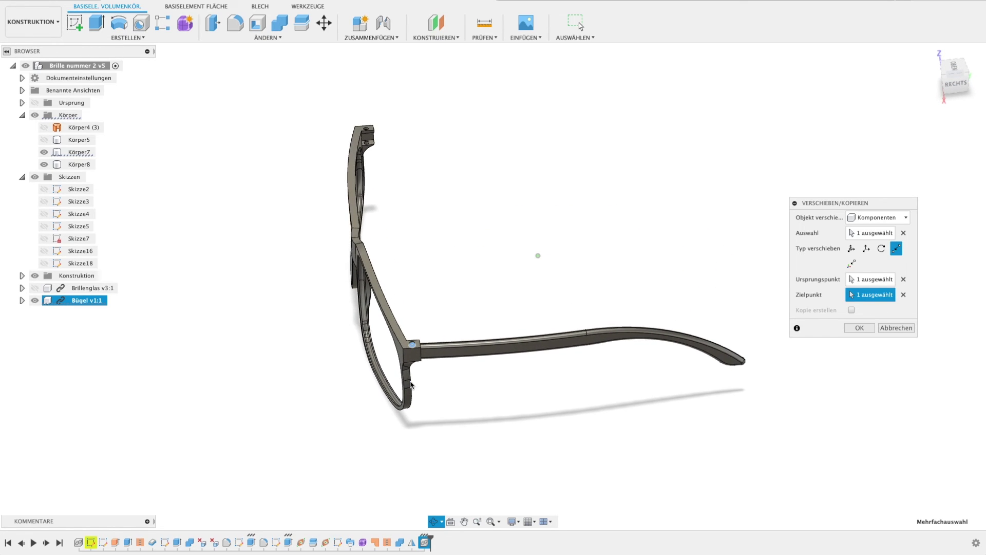
pyautogui.click(856, 330)
pyautogui.scroll(3, 421, 368)
pyautogui.scroll(2, 391, 355)
pyautogui.moveTo(386, 344)
pyautogui.keyDown('shift'); pyautogui.mouseDown(button='middle')
pyautogui.moveTo(368, 485)
pyautogui.moveTo(352, 454)
pyautogui.moveTo(365, 400)
pyautogui.moveTo(328, 407)
pyautogui.mouseUp(button='middle'); pyautogui.keyUp('shift')
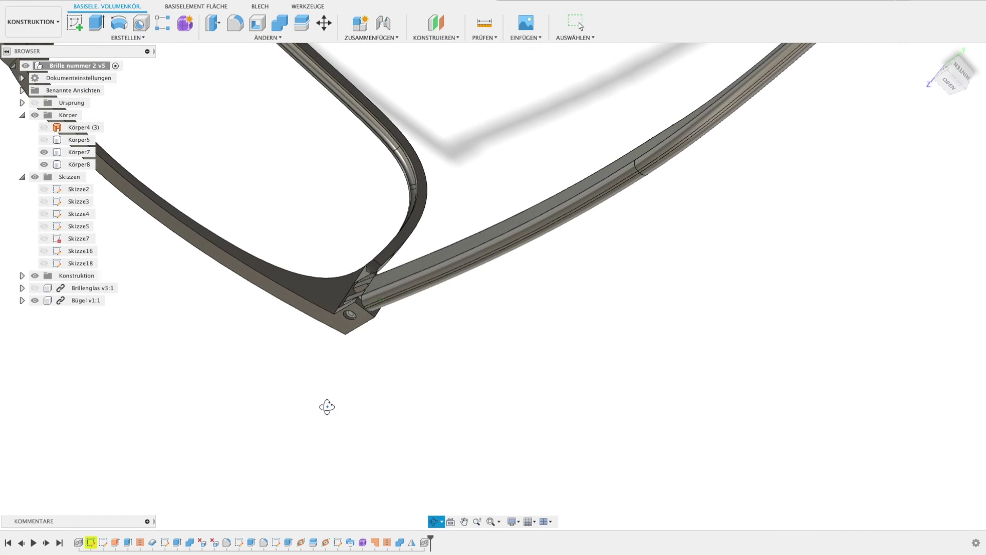
# - Round the hinge slot edge with a 2.00 mm Abrunden fillet
pyautogui.scroll(2, 337, 273)
pyautogui.scroll(3, 354, 302)
pyautogui.scroll(3, 356, 303)
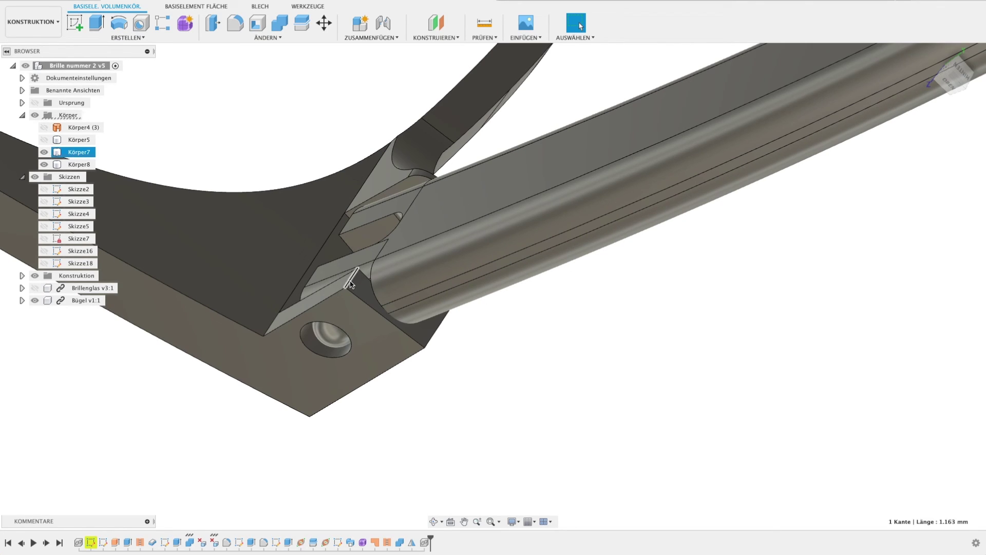
pyautogui.press('f')
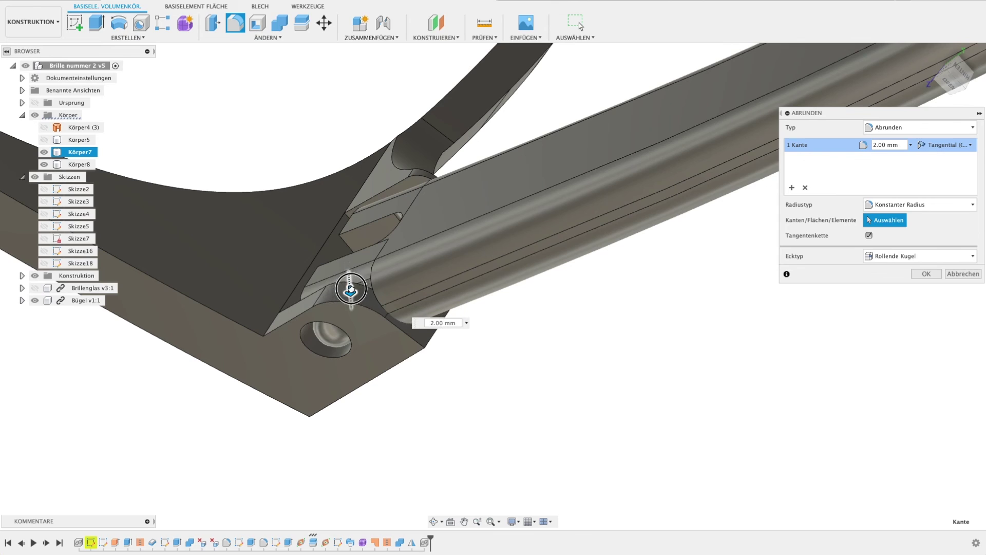
pyautogui.click(933, 276)
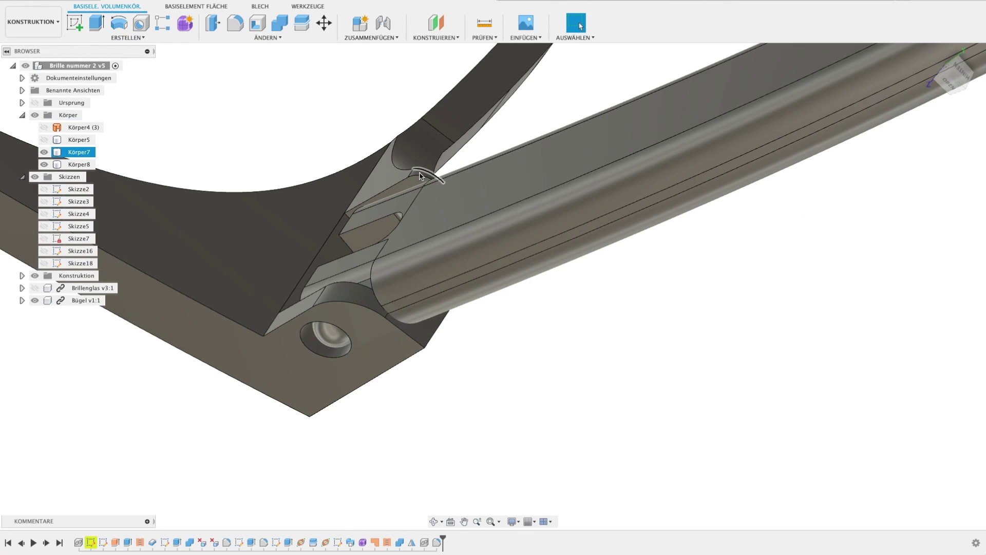
# - Cancel an empty second fillet and inspect the rounded hinge, ending in a top-down view
pyautogui.press('f')
pyautogui.scroll(5, 419, 175)
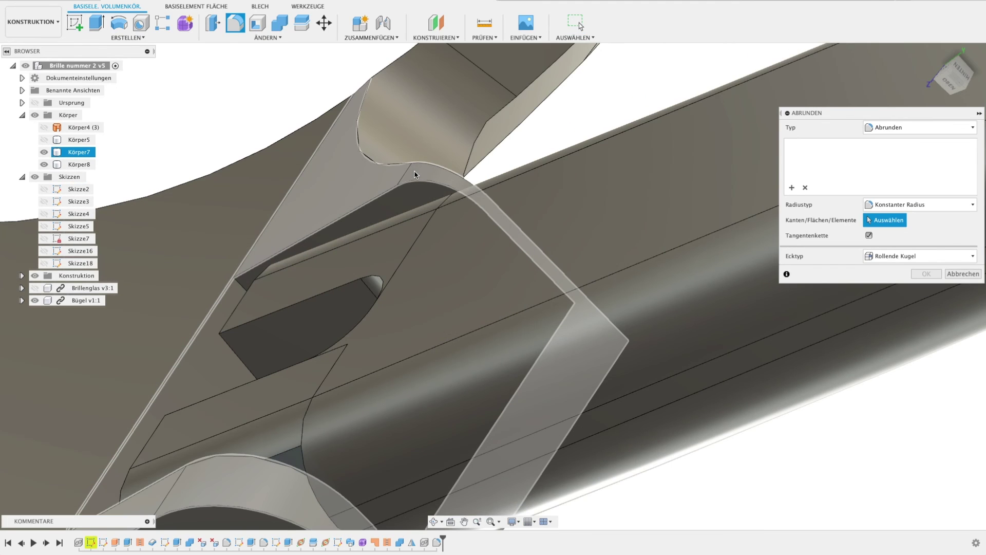
pyautogui.press('Escape')
pyautogui.scroll(-10, 420, 178)
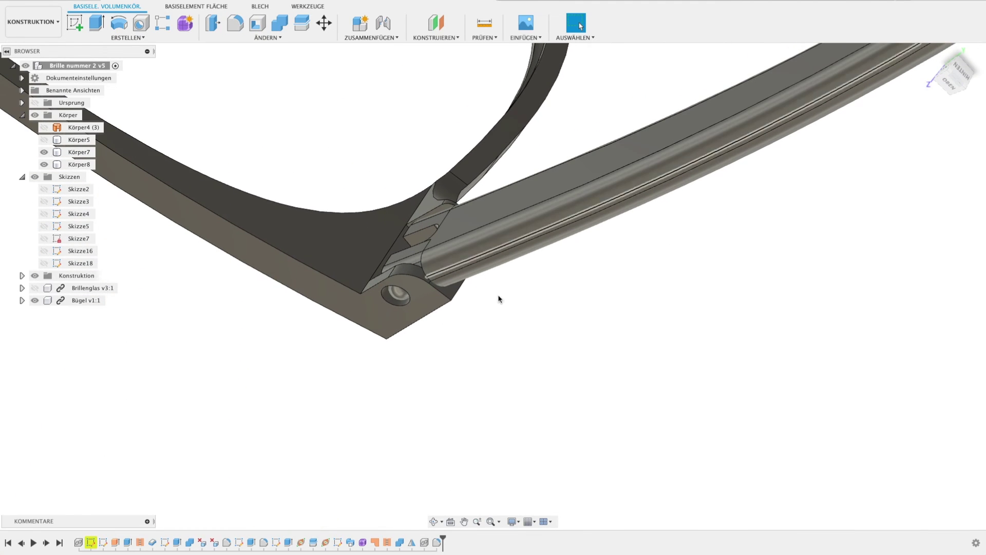
pyautogui.keyDown('shift'); pyautogui.moveTo(527, 323); pyautogui.dragTo(490, 265, button='middle'); pyautogui.keyUp('shift')
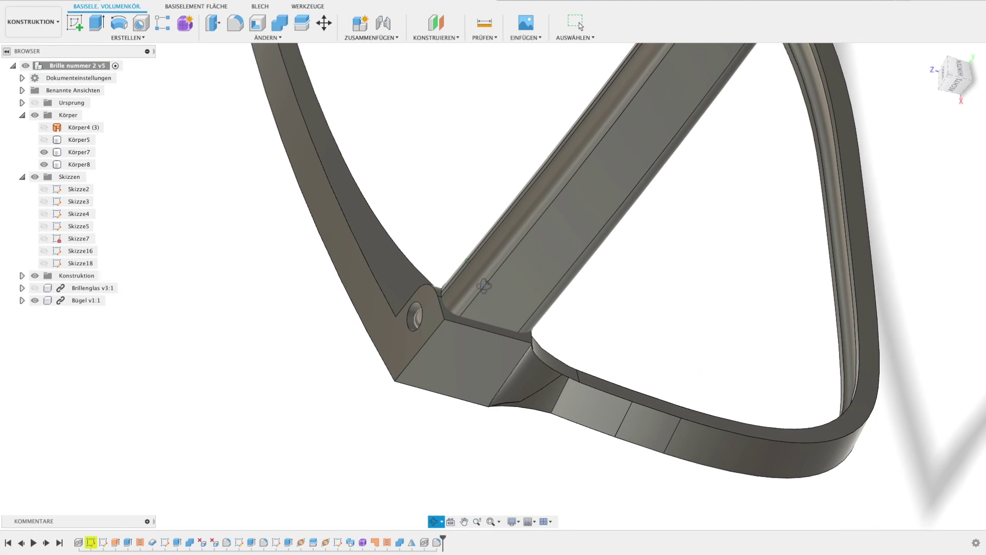
pyautogui.keyDown('shift'); pyautogui.moveTo(490, 264); pyautogui.dragTo(329, 206, button='middle'); pyautogui.keyUp('shift')
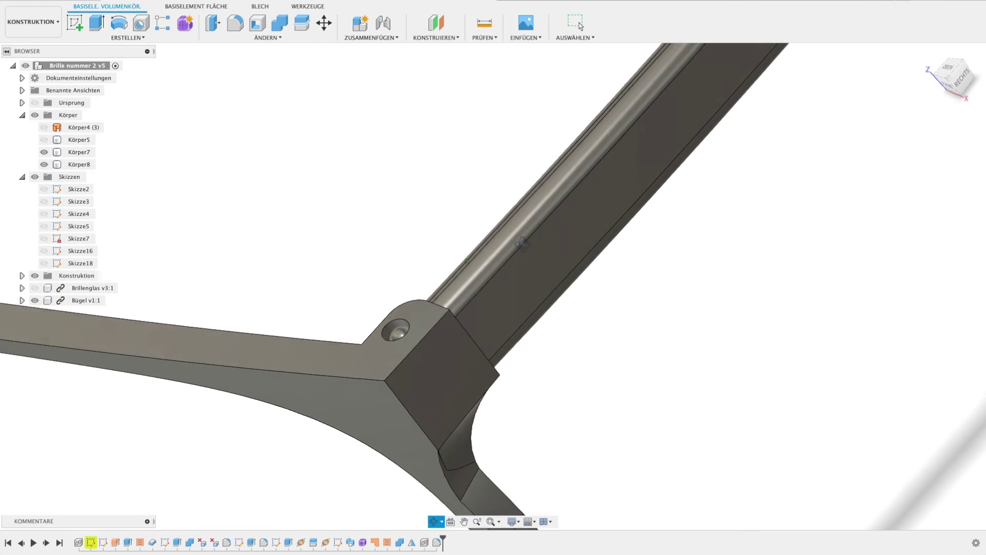
pyautogui.scroll(-10, 329, 205)
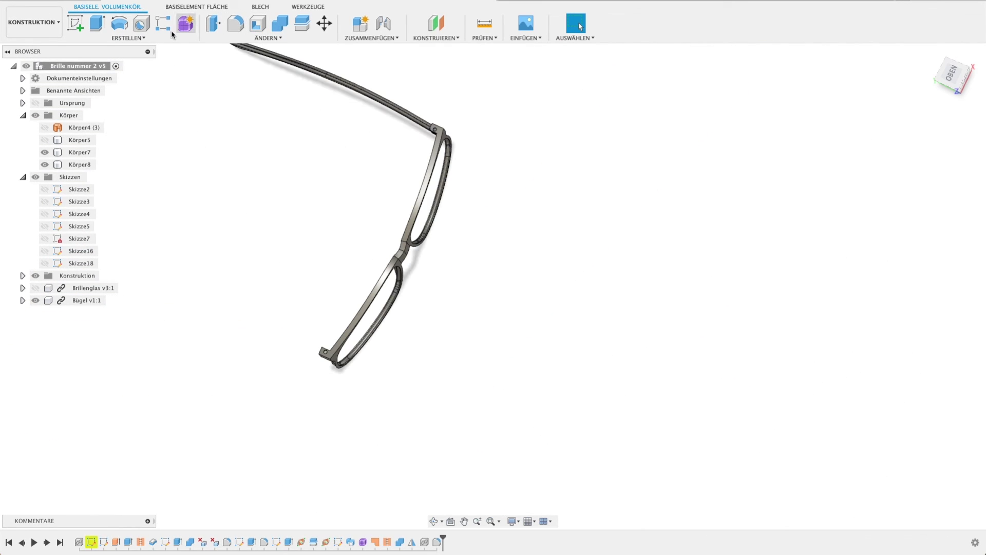
# - Mirror the Bügel component across the frame's centre face, creating 'Bügel v1 (Spiegeln):1'
pyautogui.click(128, 38)
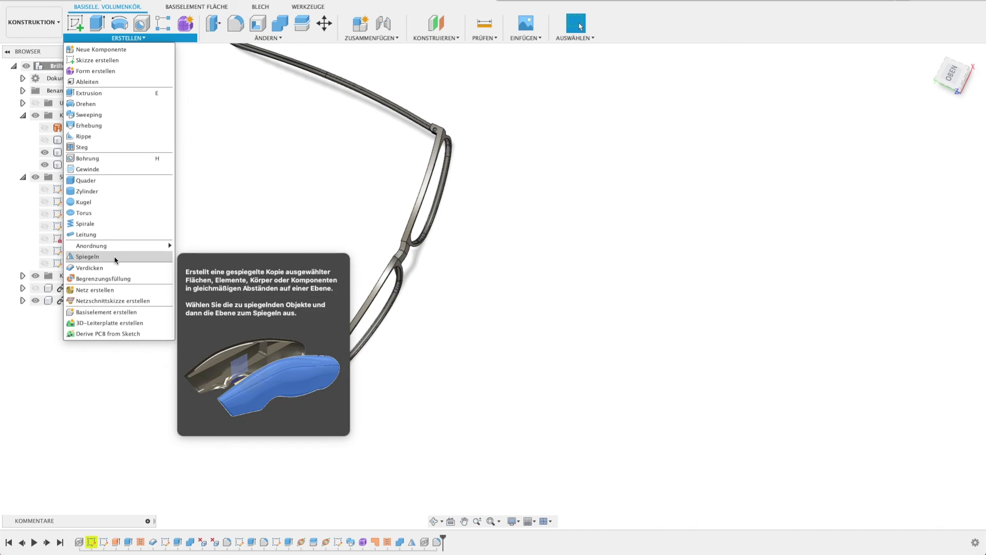
pyautogui.click(114, 256)
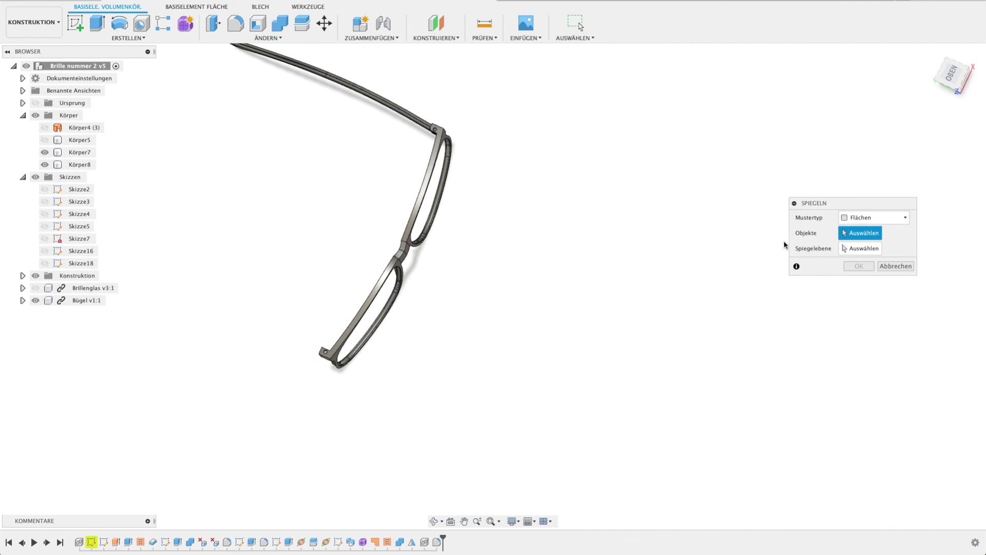
pyautogui.click(873, 217)
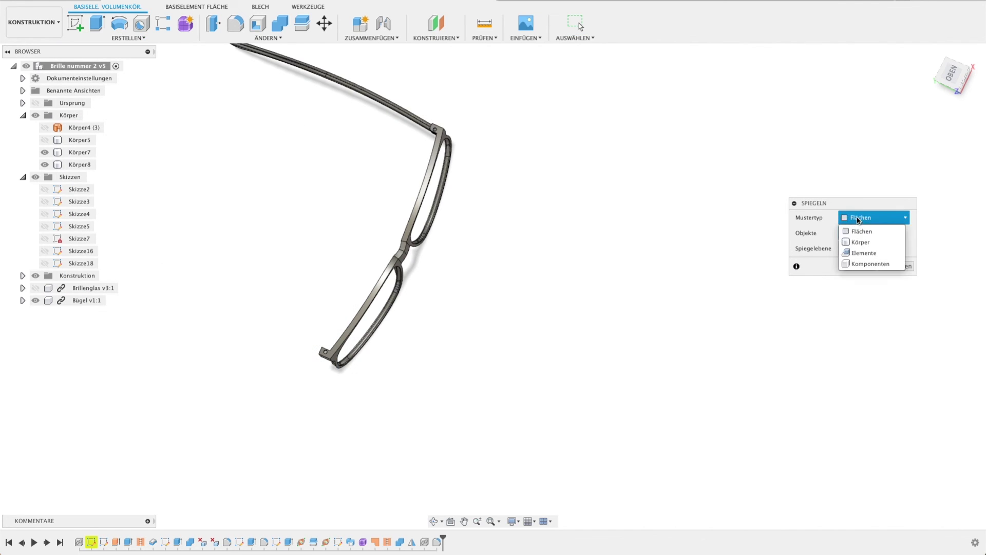
pyautogui.click(870, 264)
pyautogui.click(393, 113)
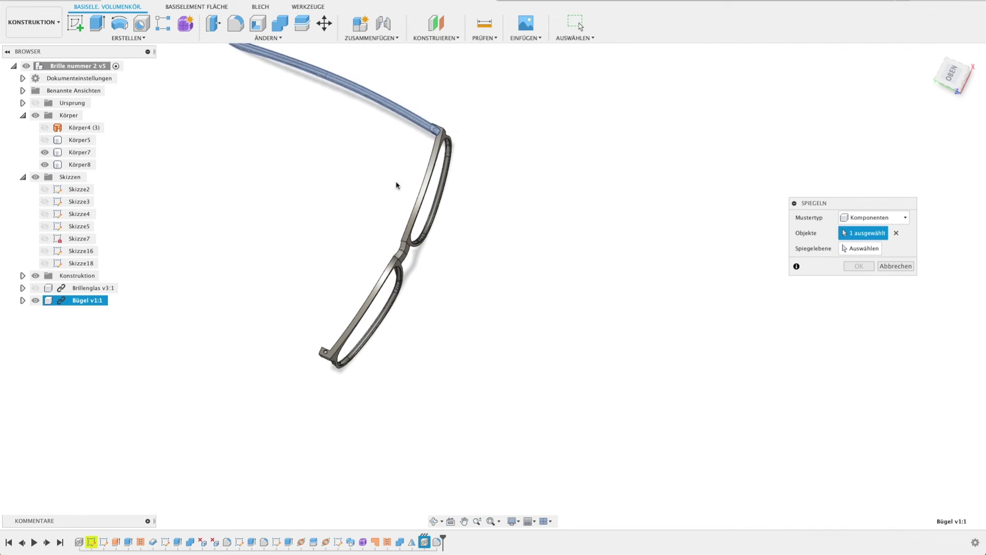
pyautogui.click(860, 253)
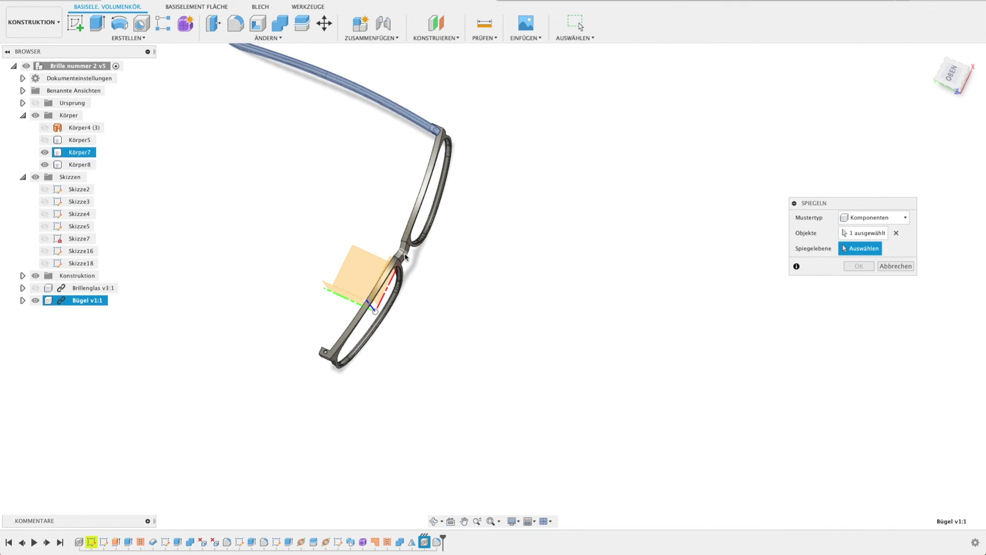
pyautogui.click(406, 257)
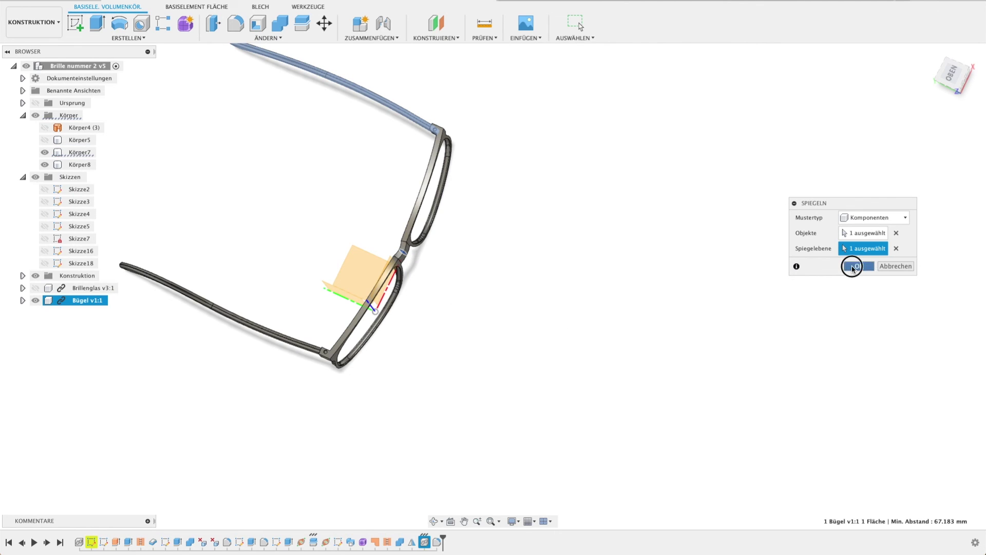
pyautogui.click(852, 268)
pyautogui.moveTo(385, 411)
pyautogui.keyDown('shift'); pyautogui.mouseDown(button='middle')
pyautogui.moveTo(500, 379)
pyautogui.moveTo(348, 388)
pyautogui.moveTo(381, 318)
pyautogui.moveTo(557, 325)
pyautogui.moveTo(528, 317)
pyautogui.moveTo(573, 335)
pyautogui.mouseUp(button='middle'); pyautogui.keyUp('shift')
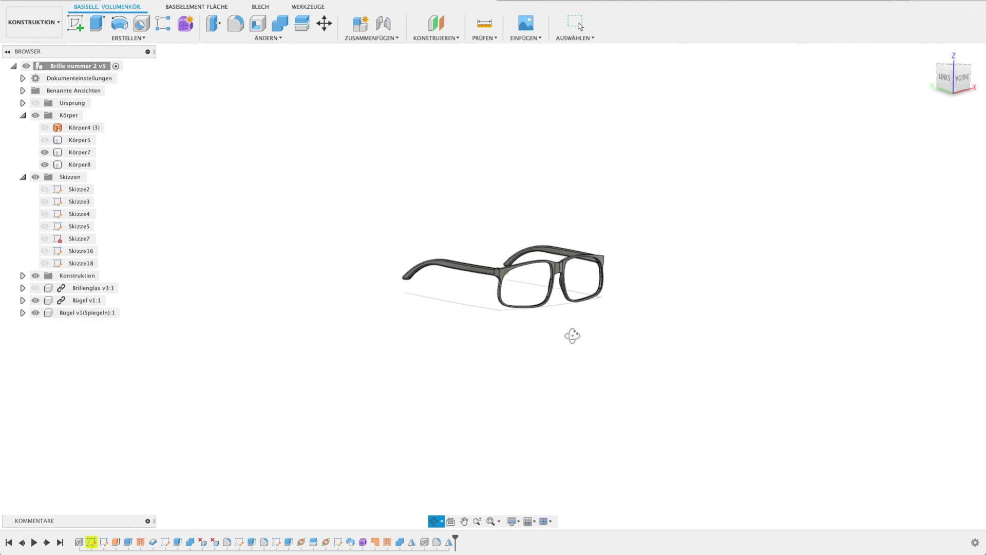
pyautogui.press('Escape')
pyautogui.scroll(3, 575, 315)
pyautogui.scroll(3, 577, 310)
pyautogui.scroll(-1, 667, 352)
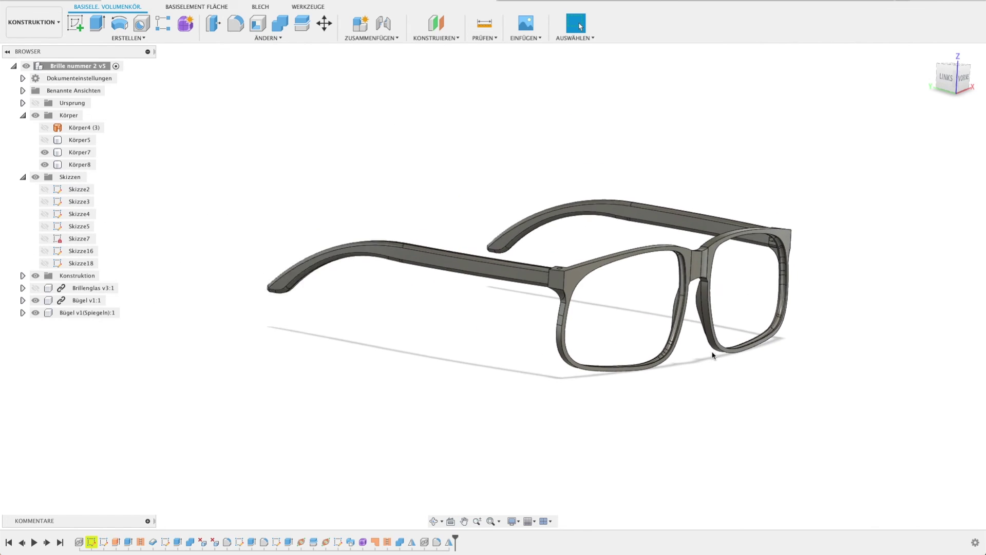
pyautogui.moveTo(732, 388)
pyautogui.keyDown('shift'); pyautogui.mouseDown(button='middle')
pyautogui.moveTo(726, 374)
pyautogui.moveTo(749, 377)
pyautogui.moveTo(728, 393)
pyautogui.mouseUp(button='middle'); pyautogui.keyUp('shift')
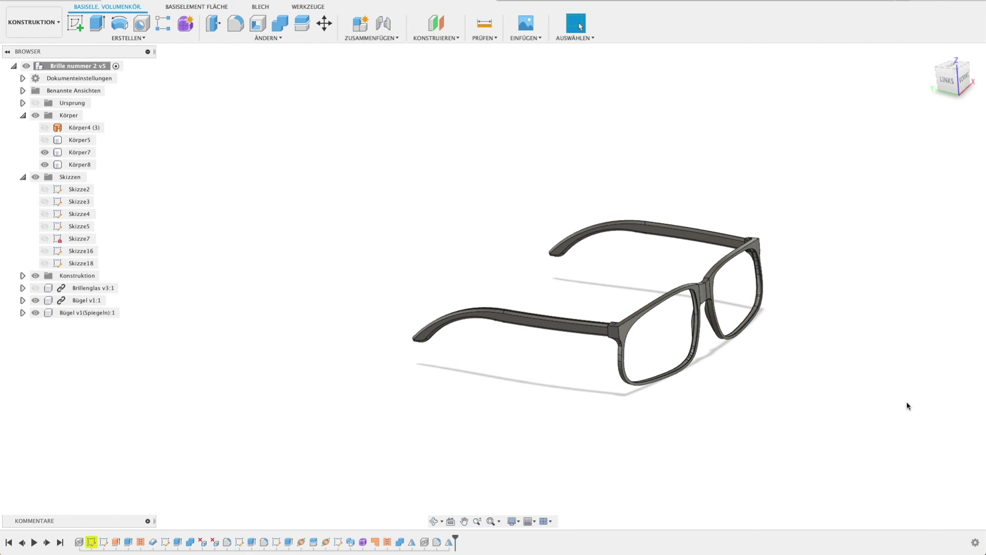